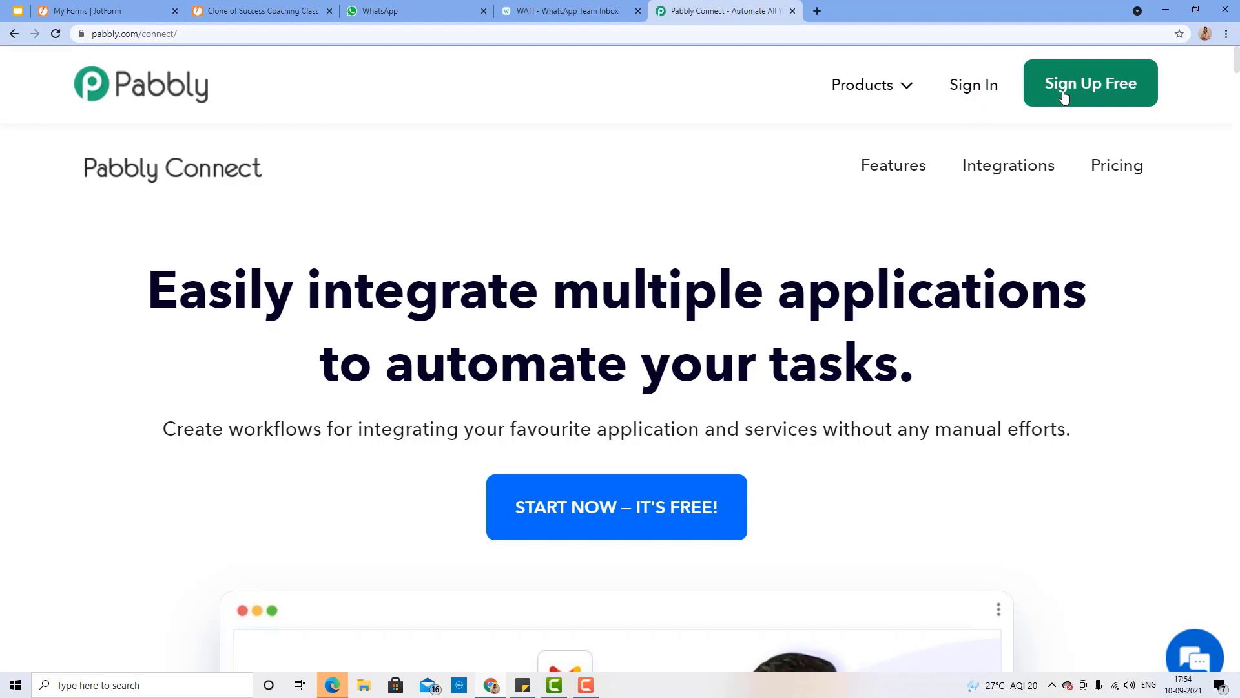
# Sign in to the Pabbly account and open the Connect application.
pyautogui.click(992, 88)
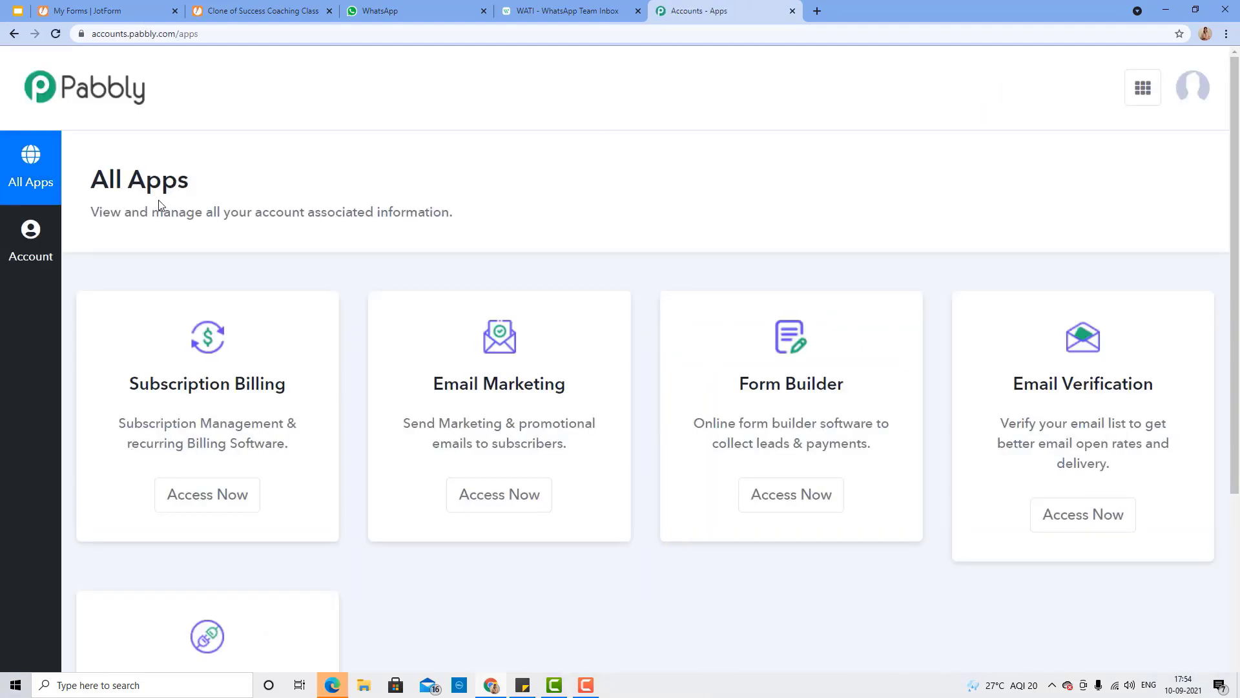
pyautogui.scroll(-2, 163, 212)
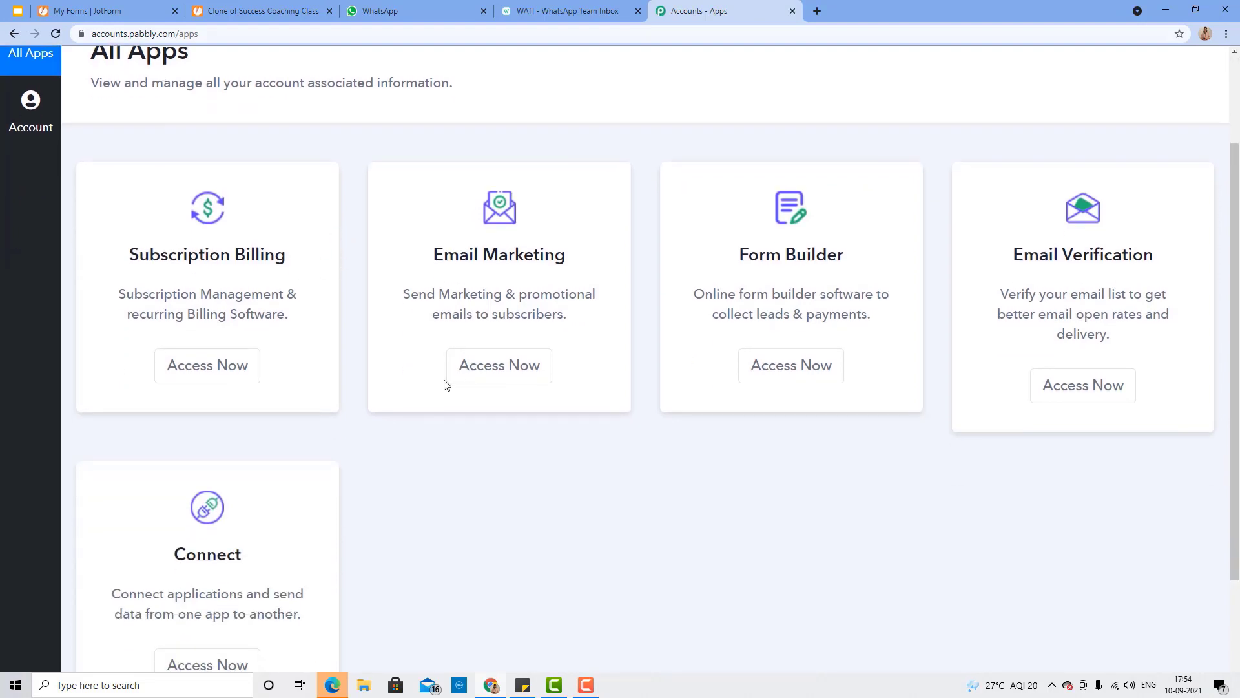
pyautogui.scroll(-2, 321, 327)
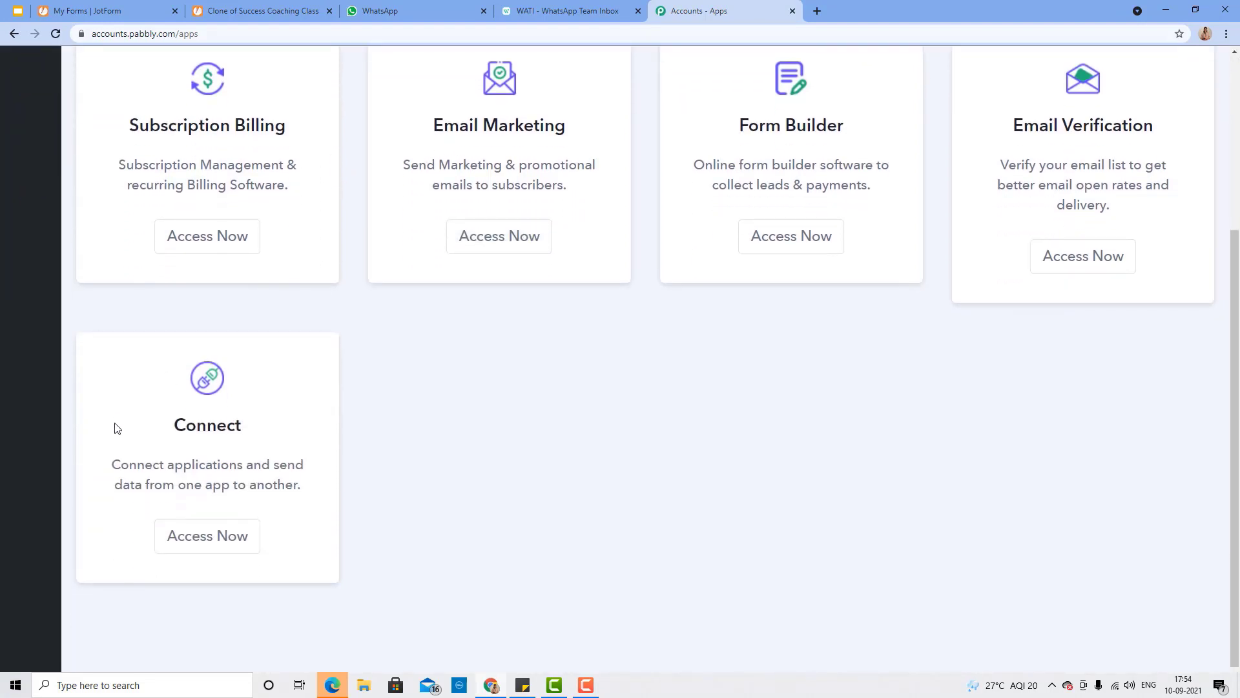
pyautogui.click(176, 539)
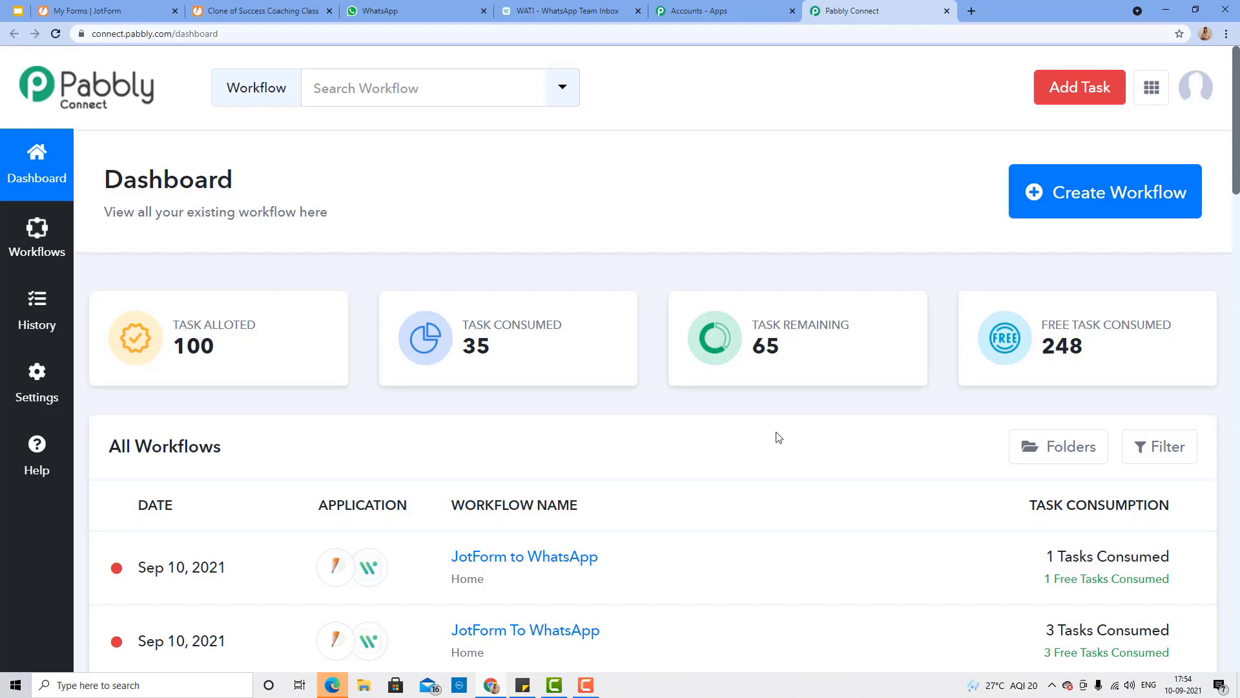
# Create a new workflow named "JotForm to WhatsApp".
pyautogui.click(1043, 208)
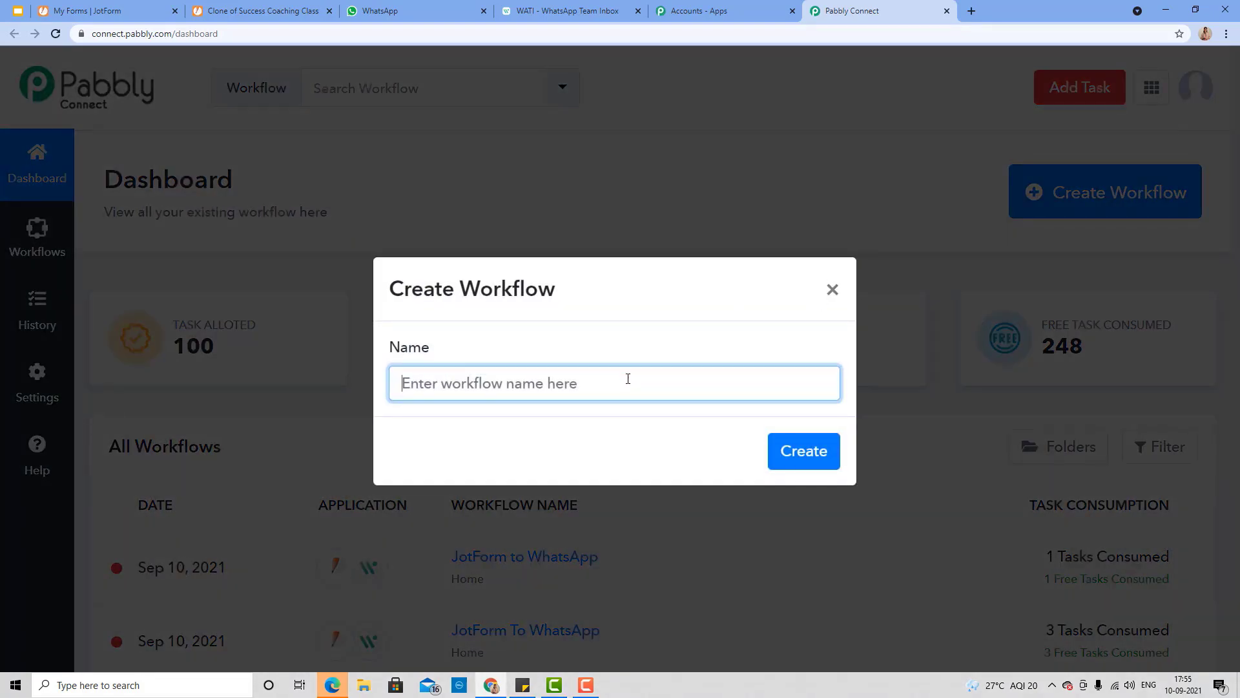
pyautogui.write('J')
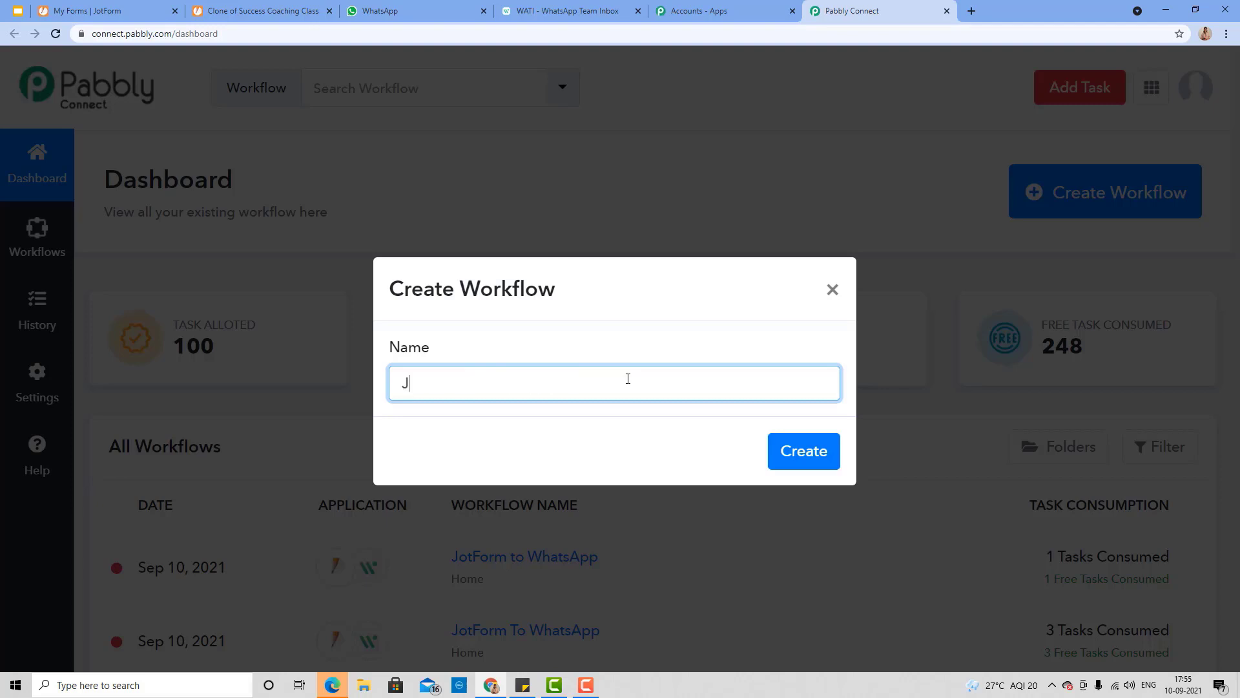
pyautogui.write('otForm to Wh')
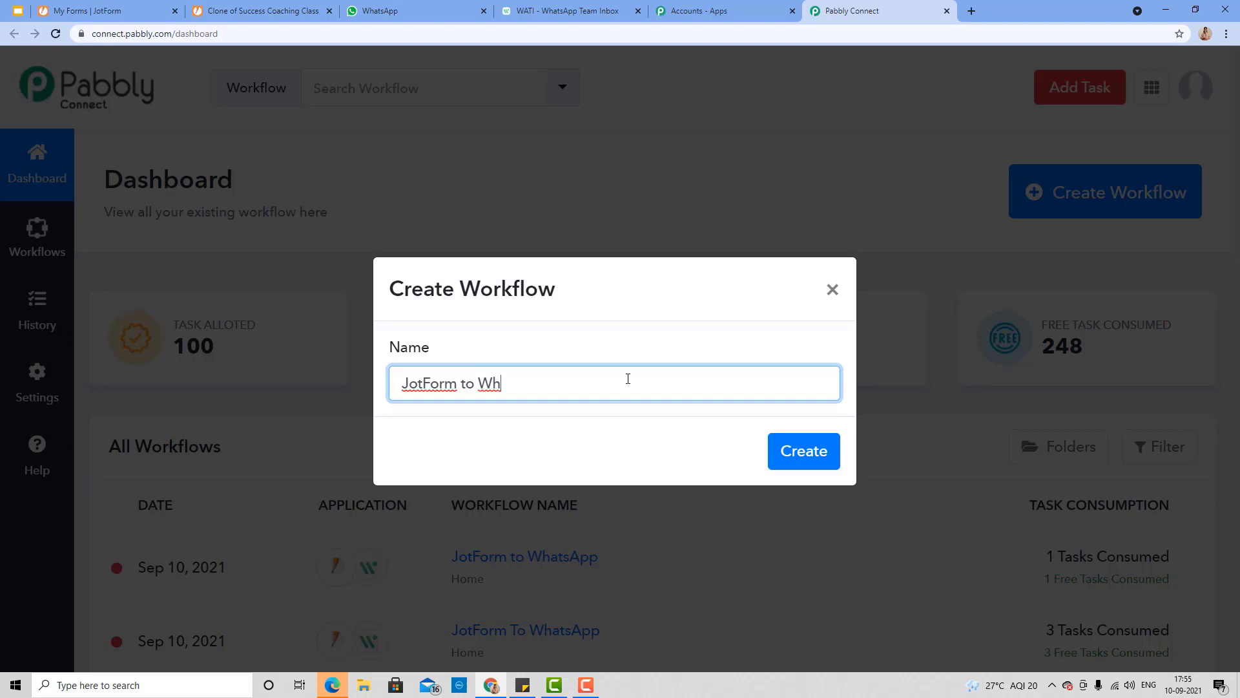
pyautogui.write('atsApp')
pyautogui.click(811, 452)
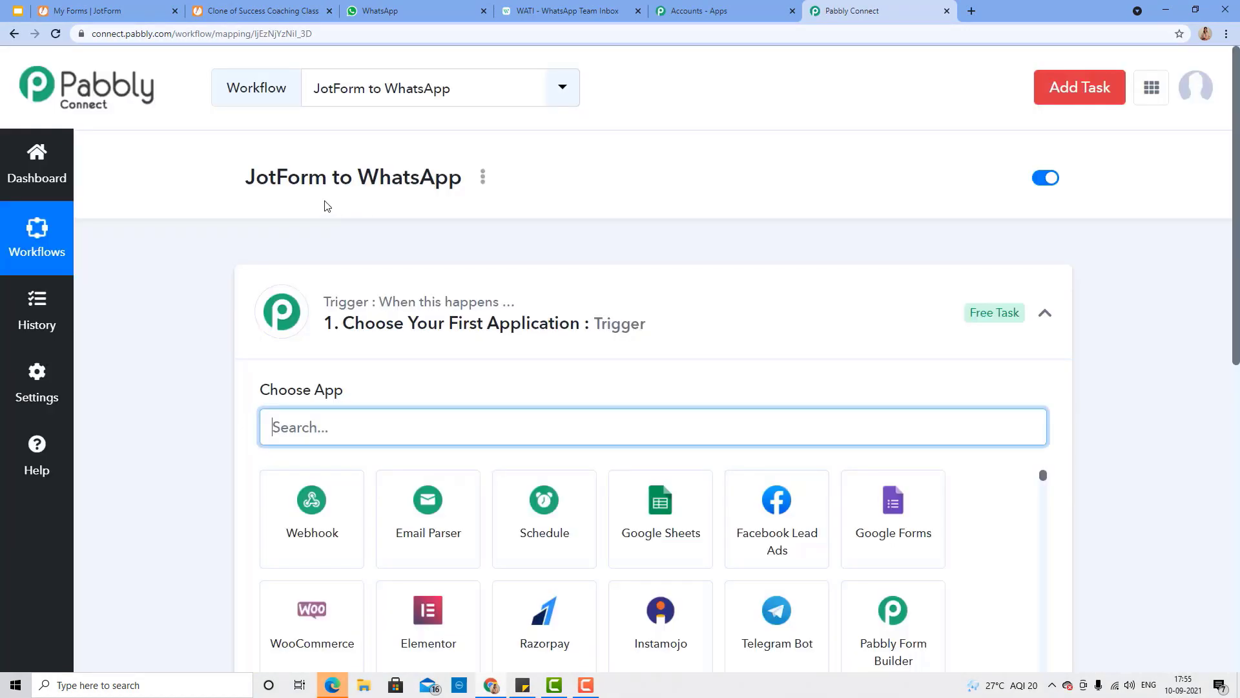
pyautogui.click(1046, 315)
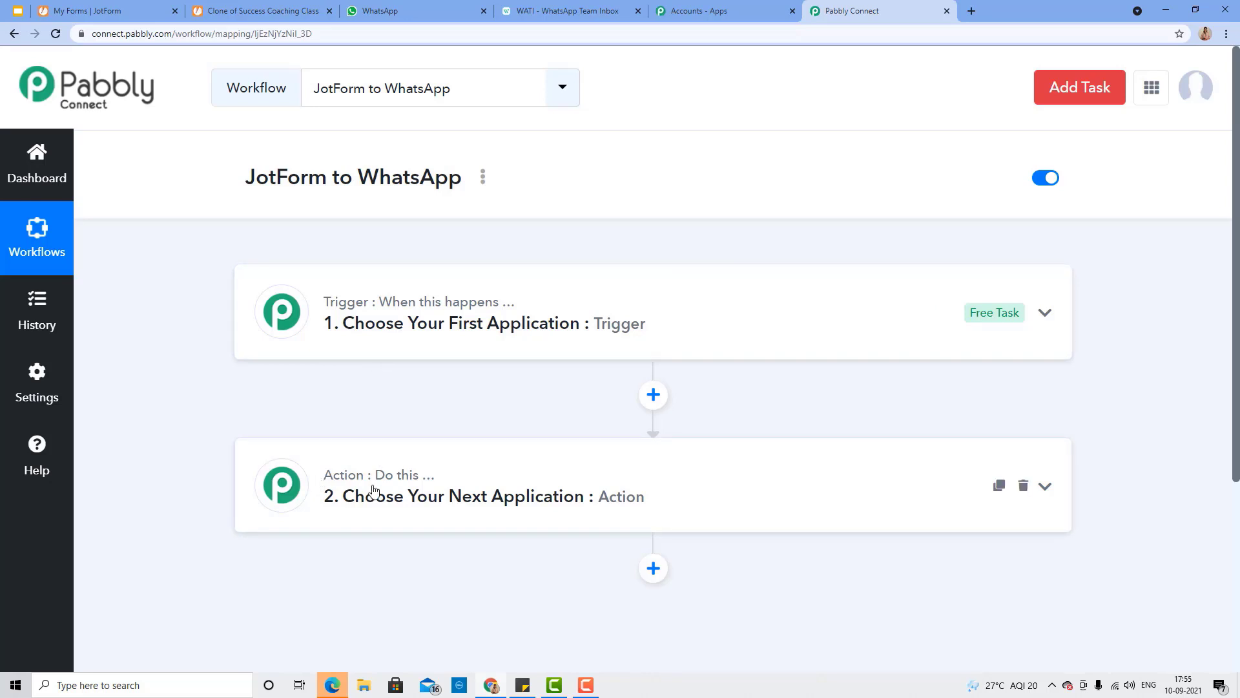
pyautogui.moveTo(410, 484)
pyautogui.scroll(-1, 620, 433)
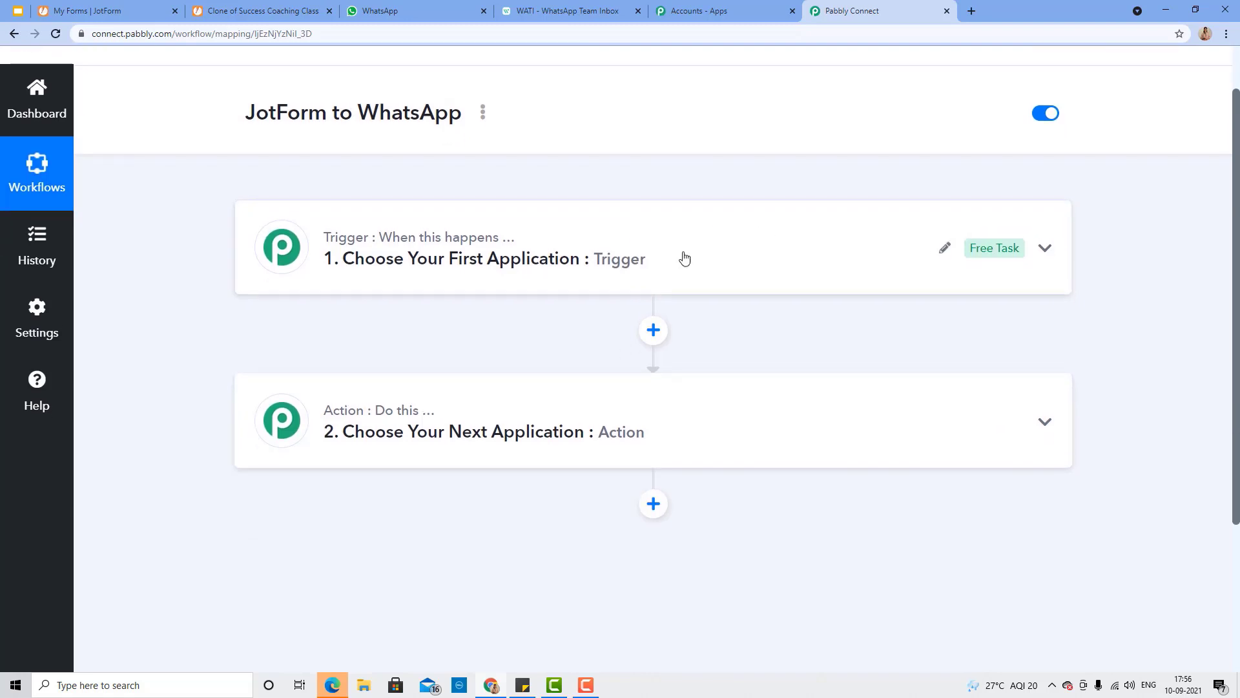
pyautogui.click(753, 277)
# Set JotForm as the workflow's trigger app with New Response as the trigger event.
pyautogui.click(304, 363)
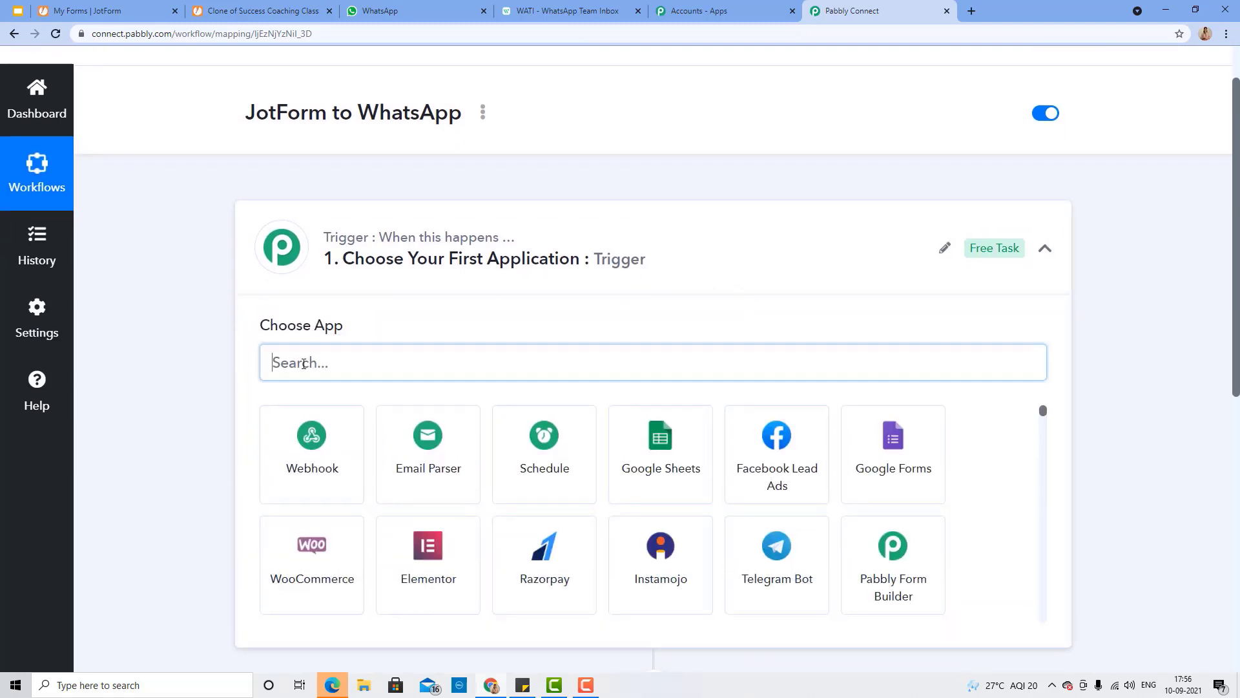
pyautogui.write('jo')
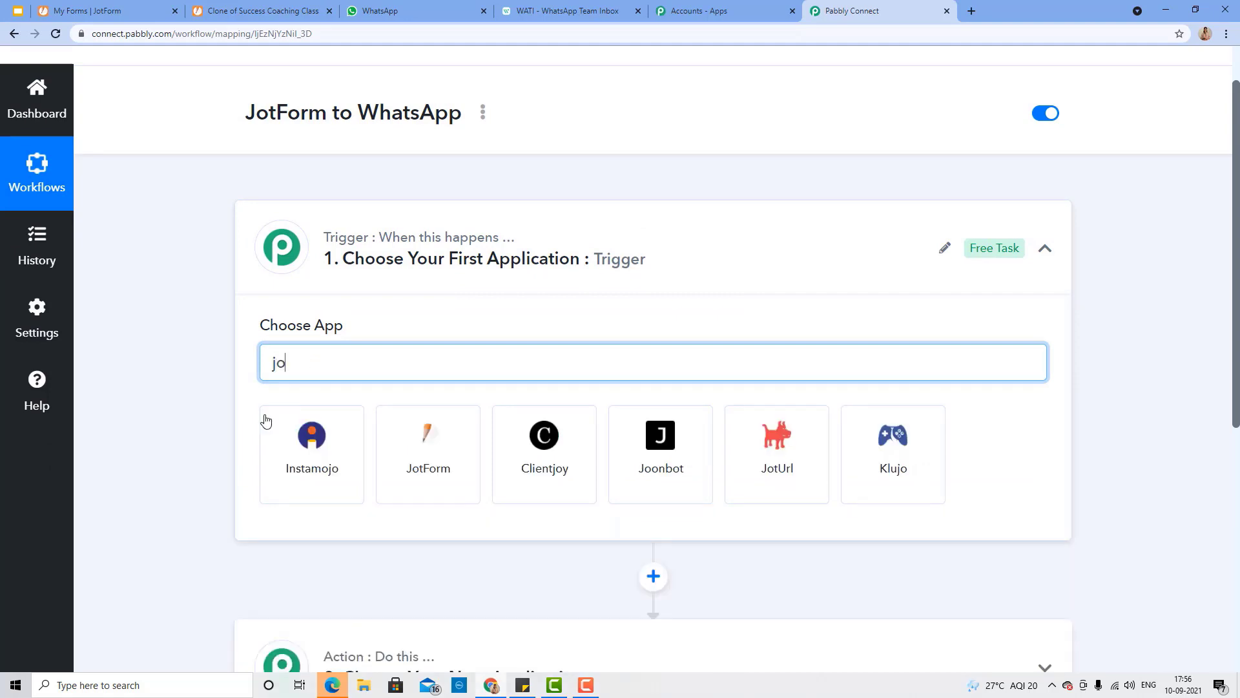
pyautogui.click(399, 449)
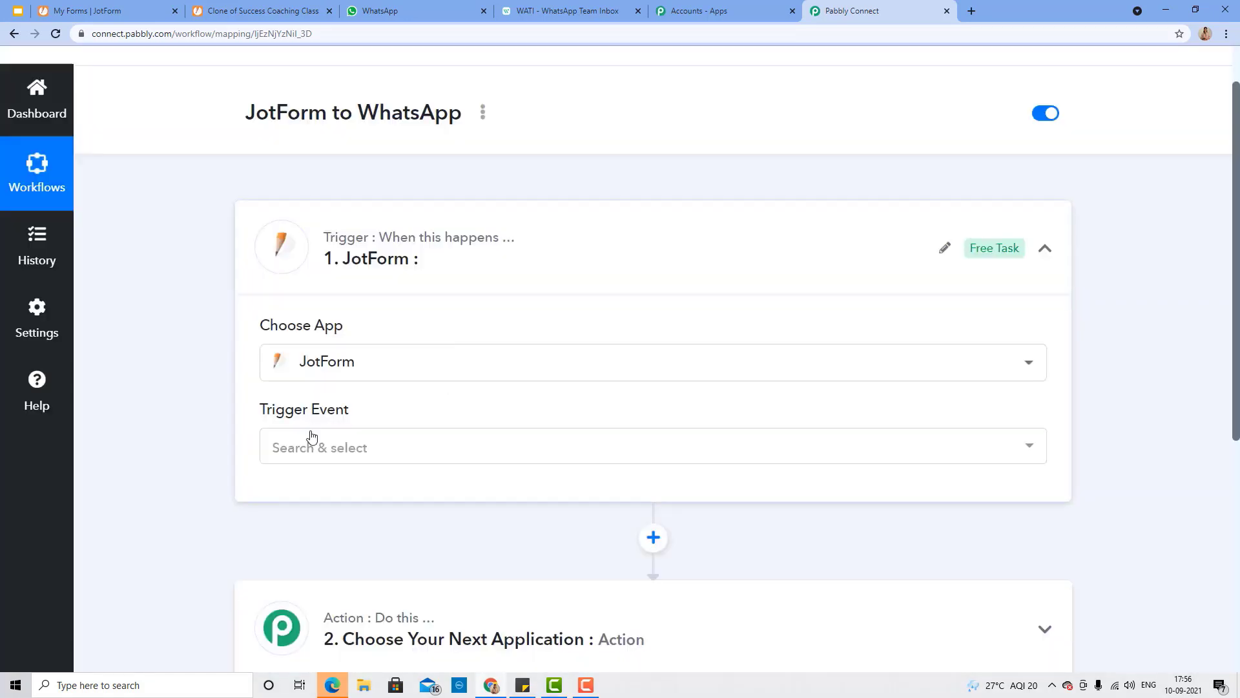
pyautogui.click(312, 436)
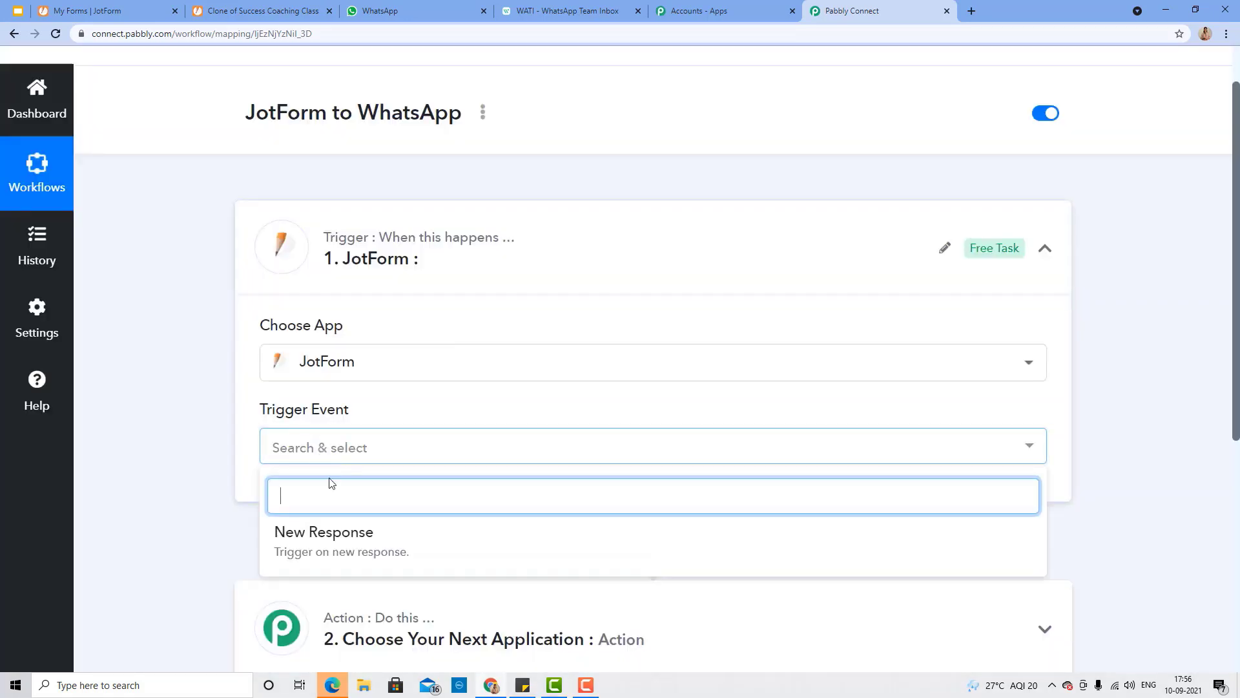
pyautogui.click(283, 548)
pyautogui.scroll(-1, 336, 472)
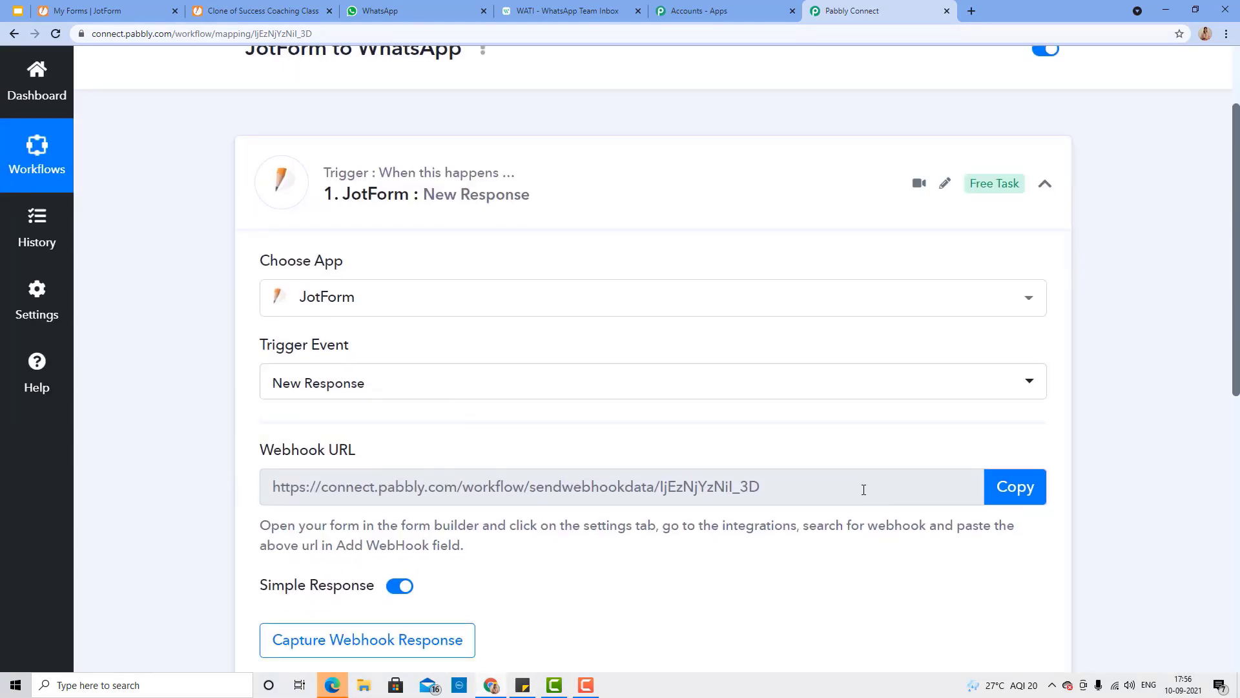
pyautogui.scroll(-1, 444, 473)
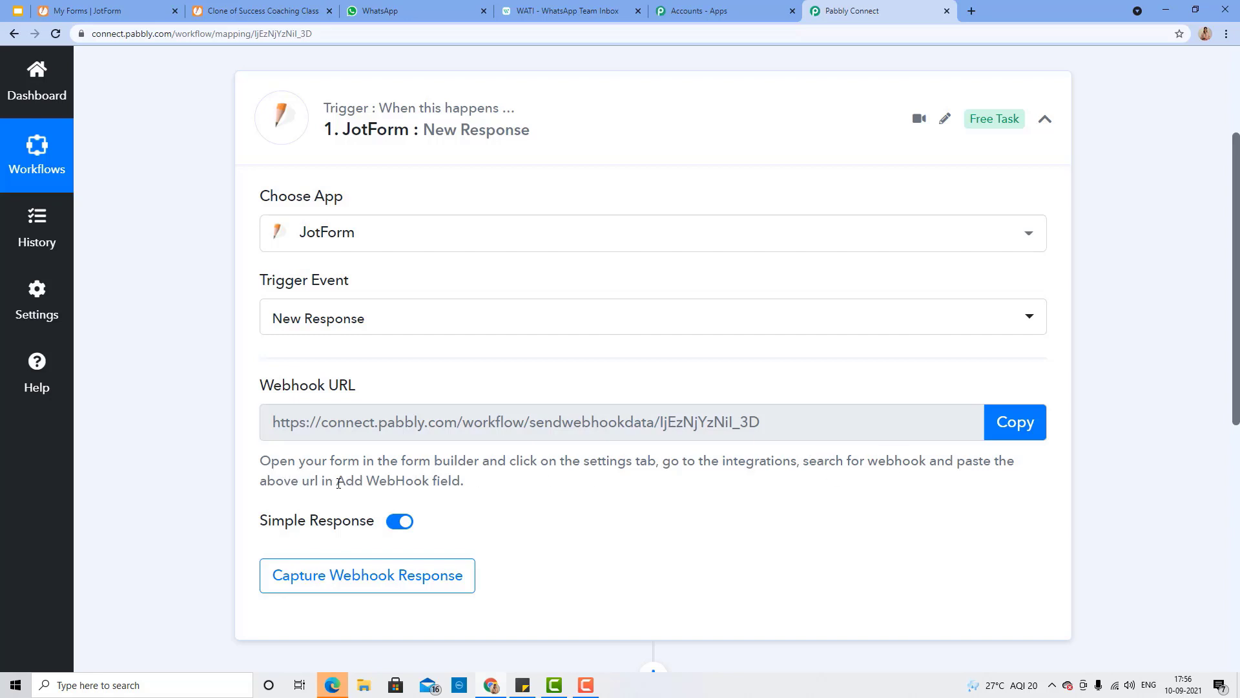
# Switch to JotForm, open the Success Coaching Class form for editing and look over its fields and the available form elements.
pyautogui.click(122, 5)
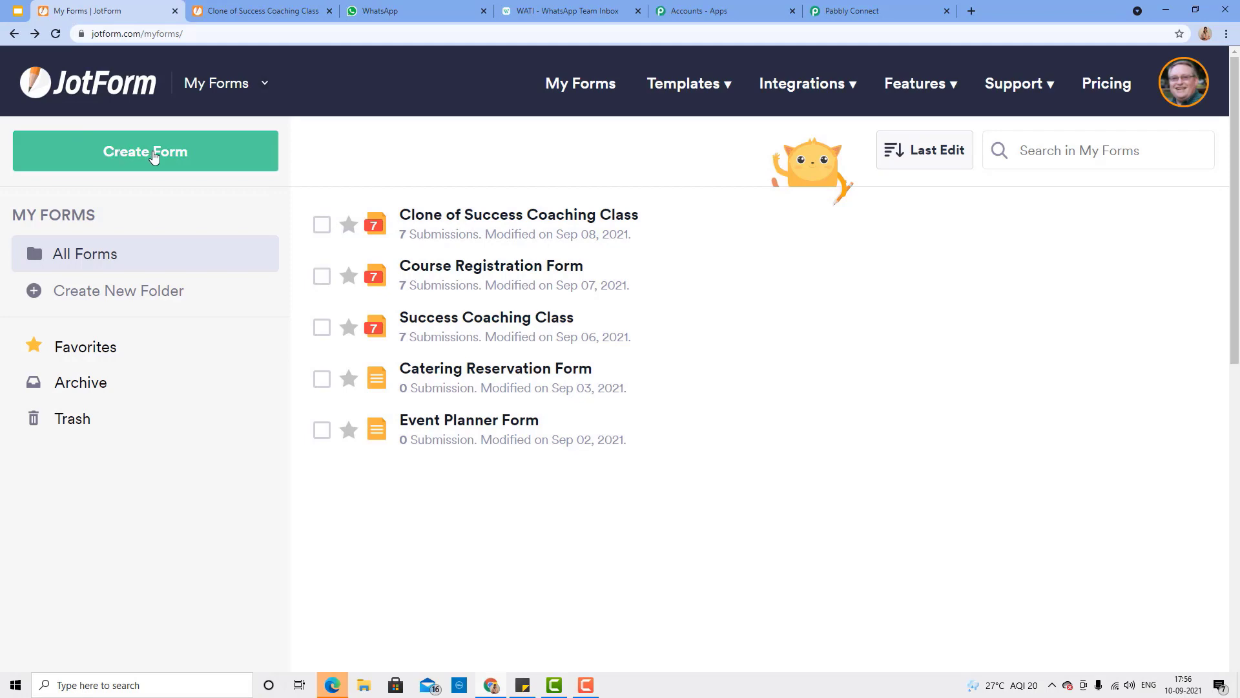
pyautogui.click(155, 153)
pyautogui.click(845, 95)
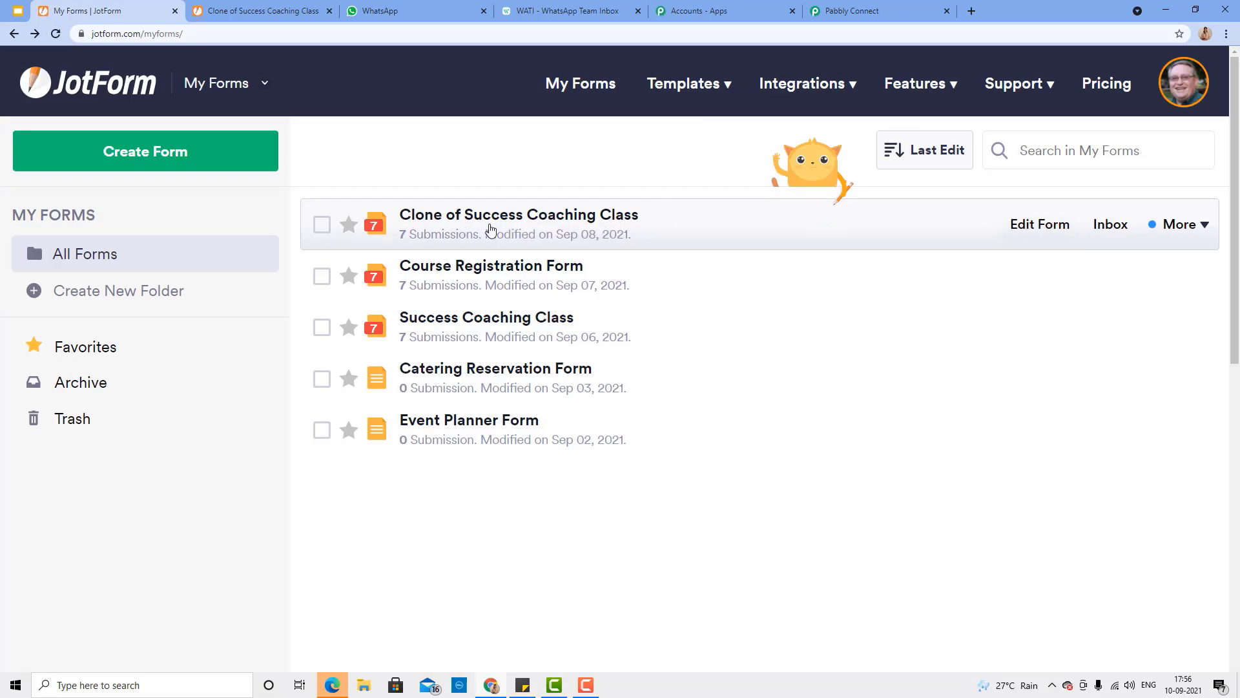
pyautogui.click(1050, 232)
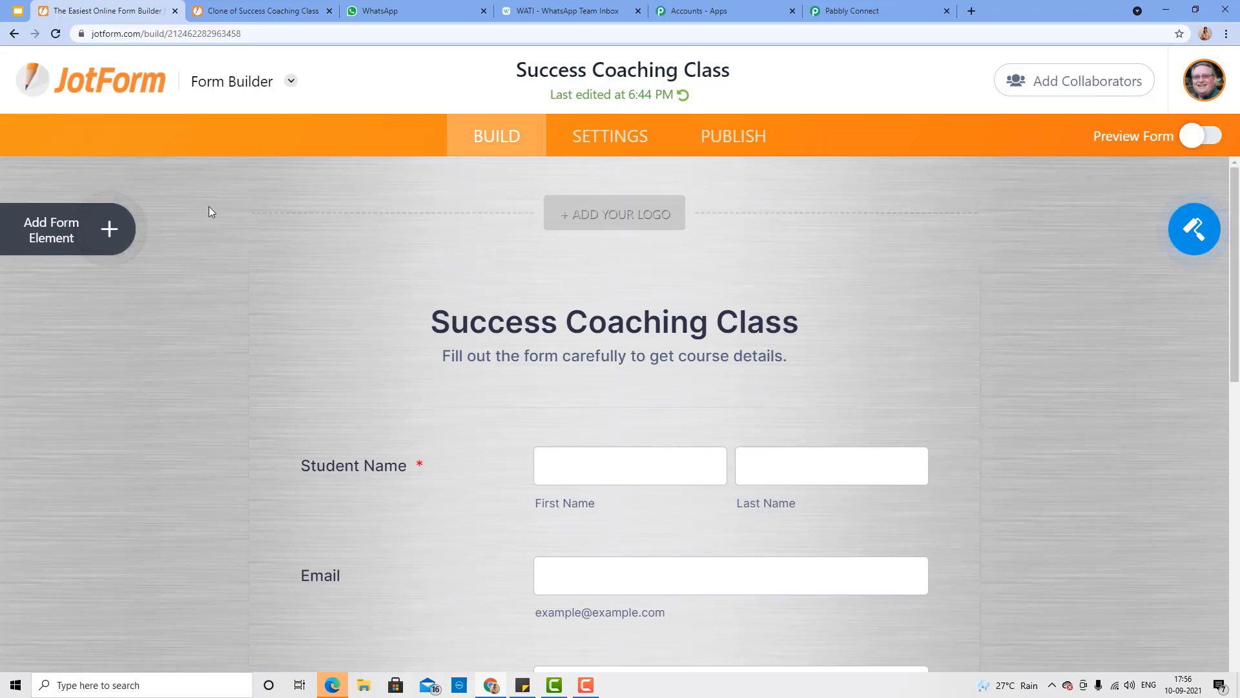
pyautogui.click(103, 237)
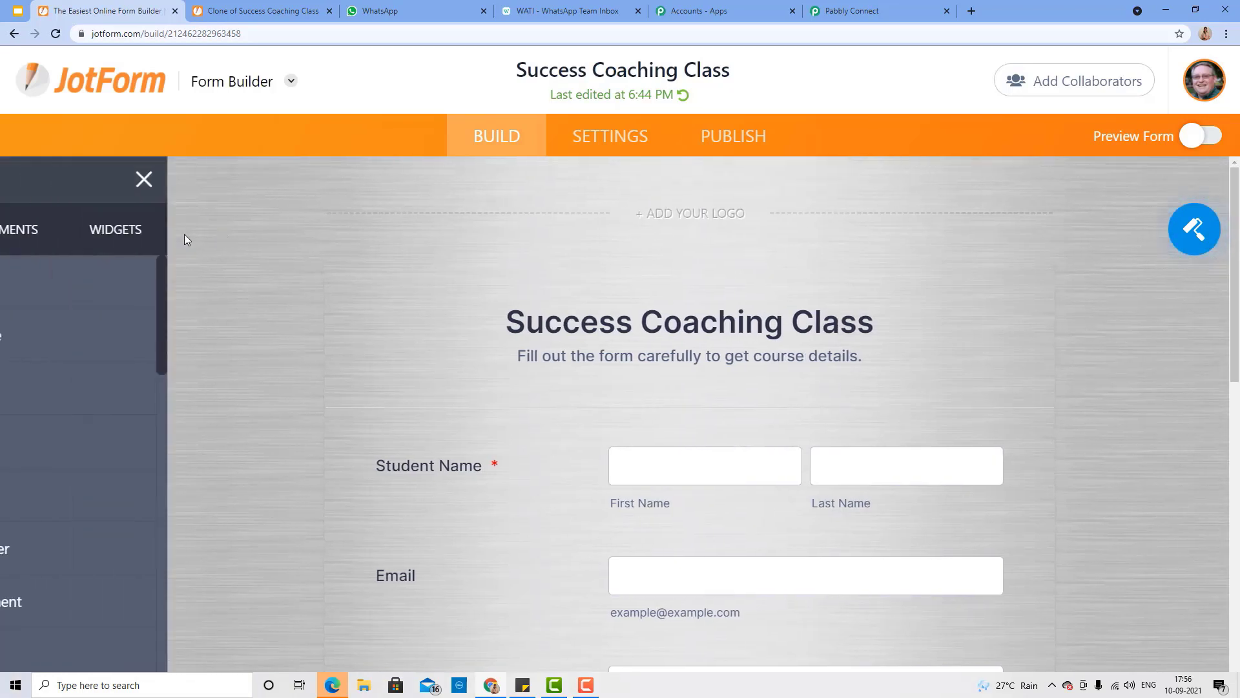
pyautogui.scroll(-2, 152, 326)
pyautogui.scroll(-5, 907, 346)
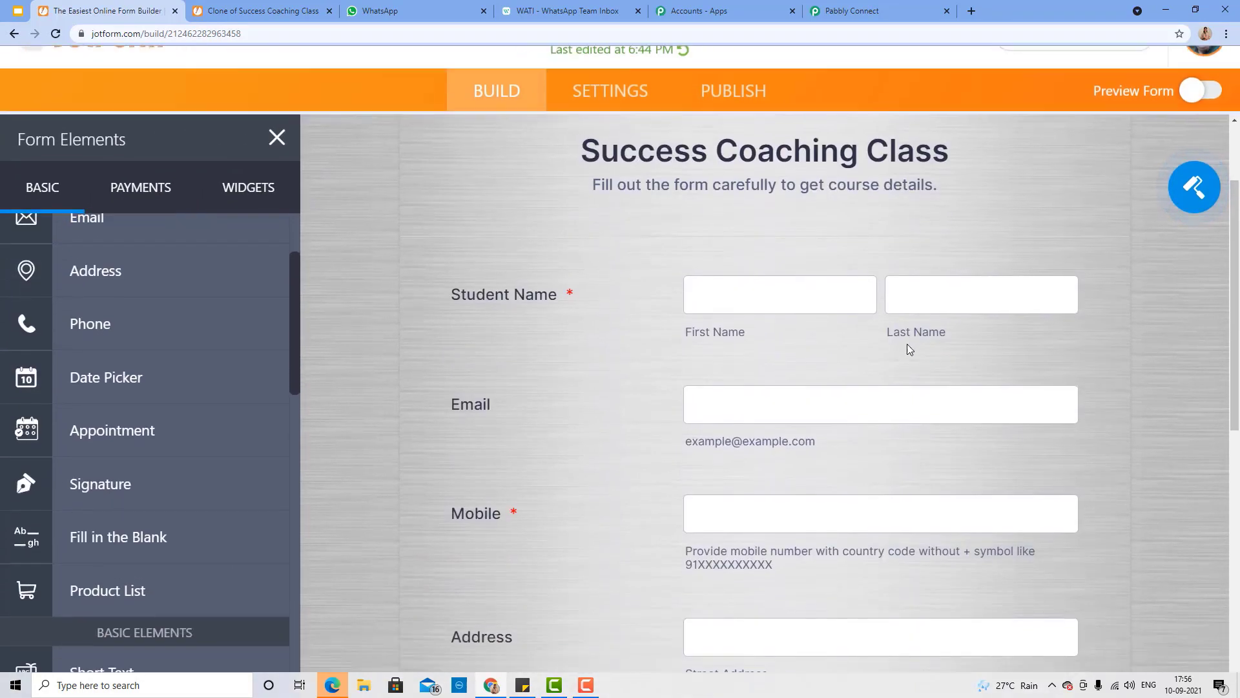
pyautogui.scroll(5, 630, 284)
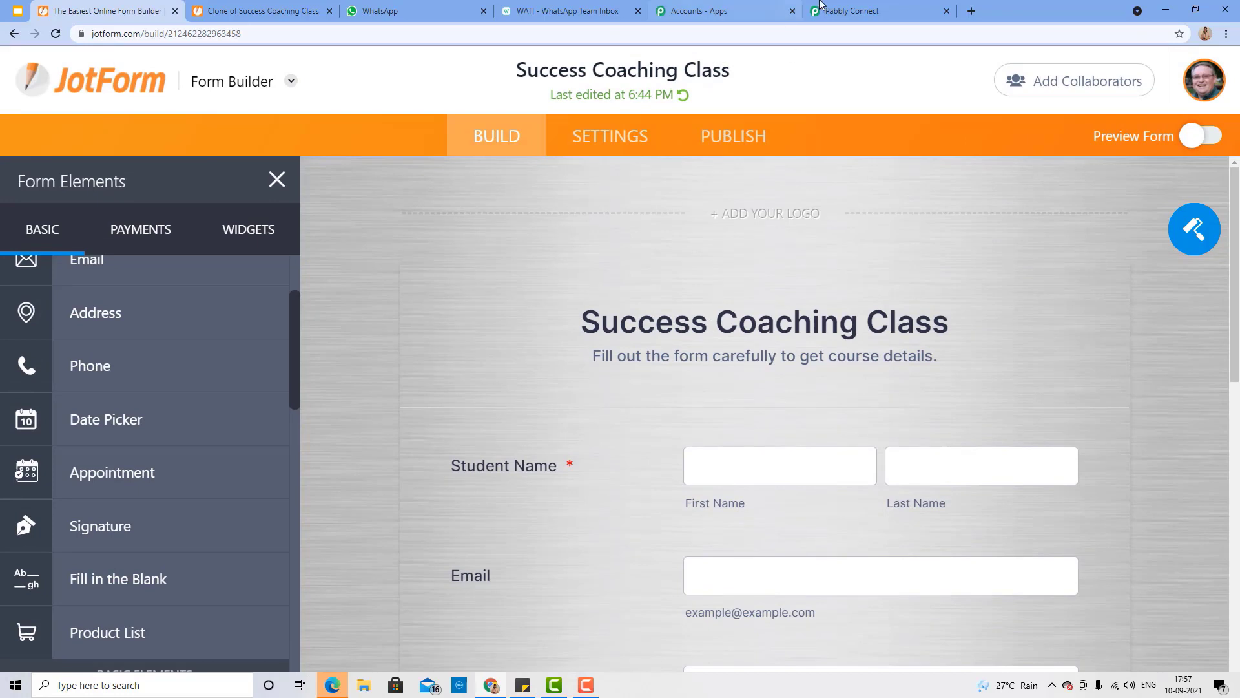
# Open the existing WebHooks integration of the Success Coaching Class form for editing.
pyautogui.click(853, 10)
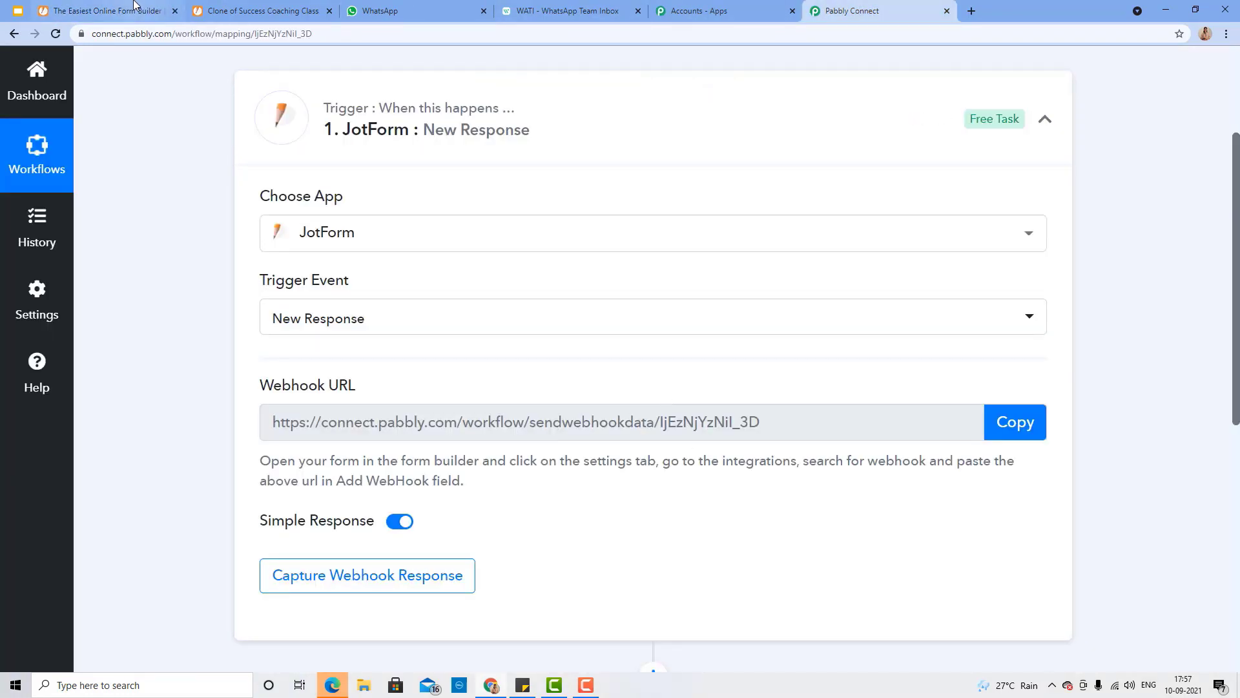
pyautogui.click(106, 11)
pyautogui.click(615, 145)
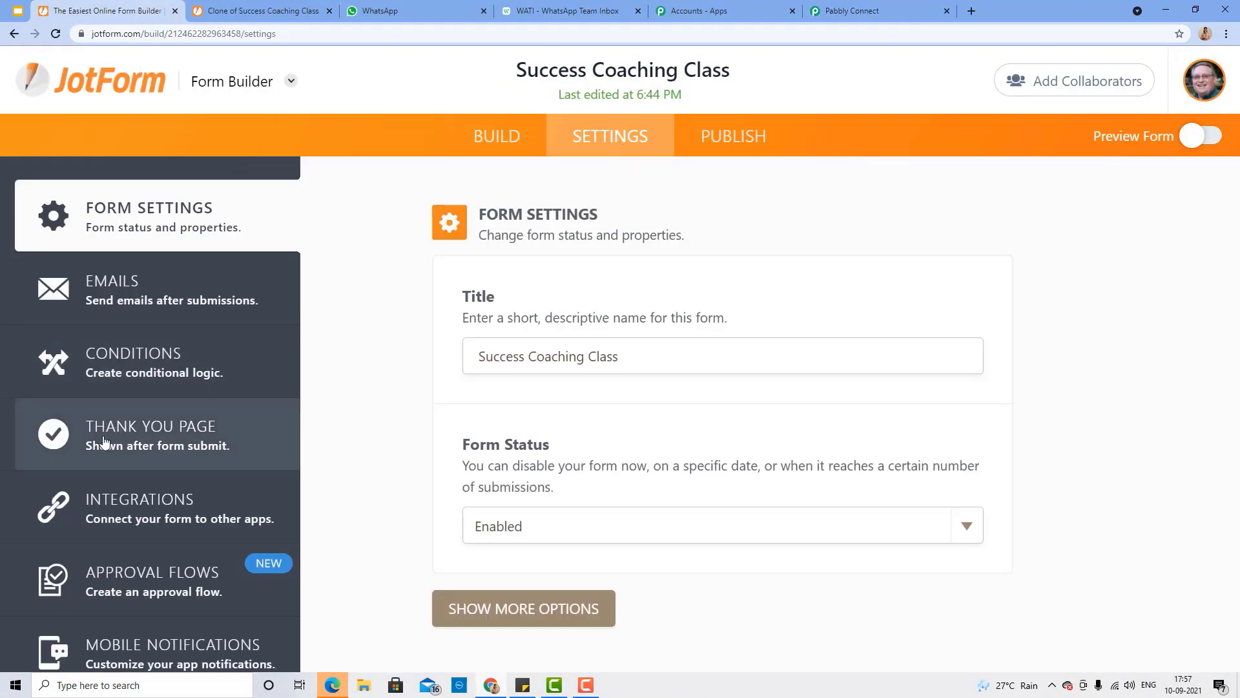
pyautogui.click(46, 508)
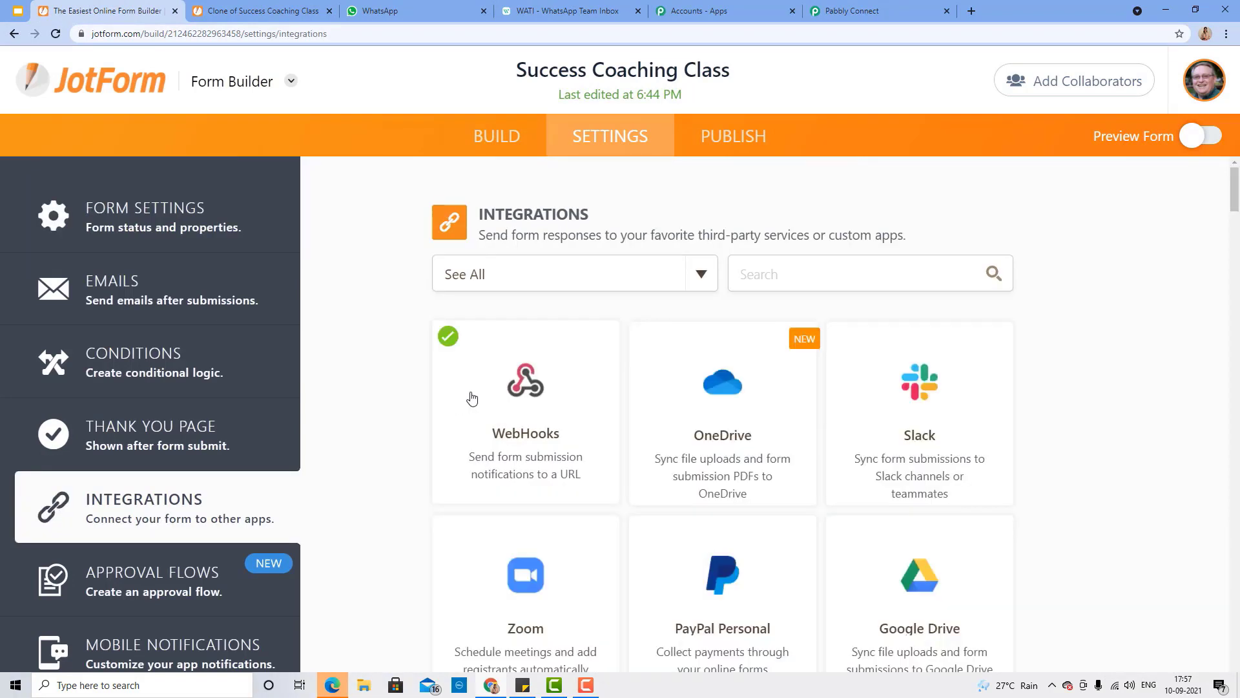
pyautogui.click(471, 400)
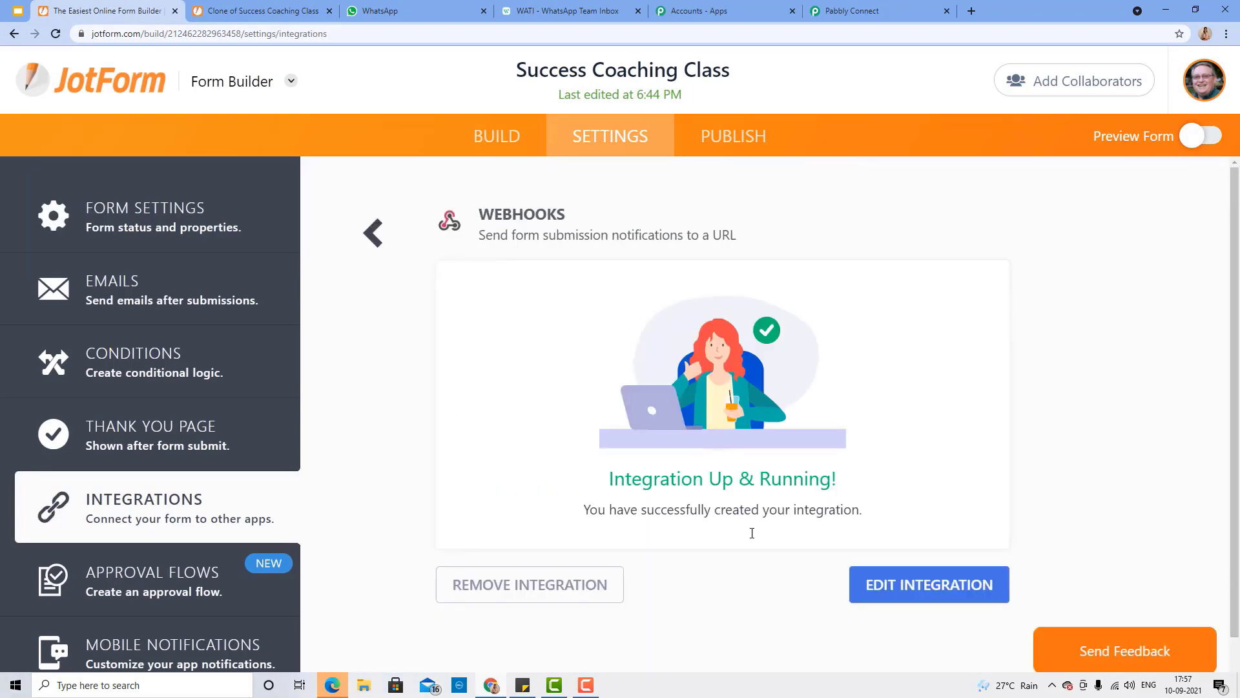
pyautogui.click(941, 591)
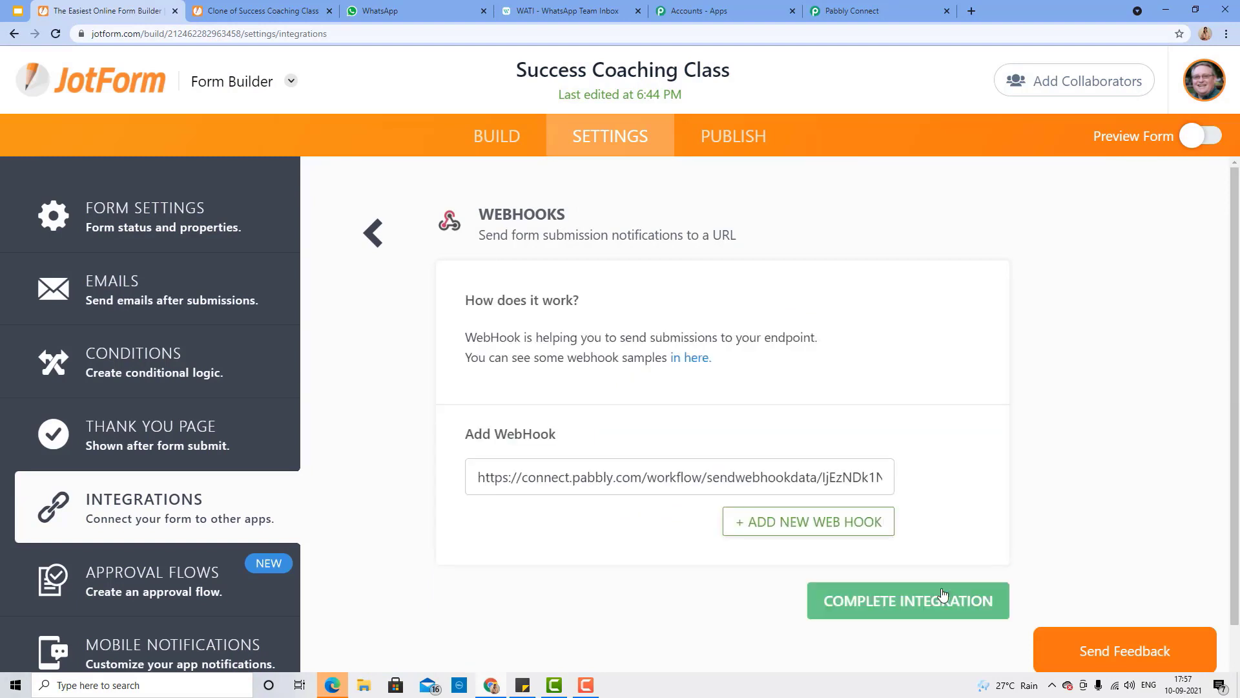
# Replace the form's webhook address with the webhook URL copied from the Pabbly Connect trigger, and complete the integration.
pyautogui.moveTo(479, 477); pyautogui.dragTo(979, 509)
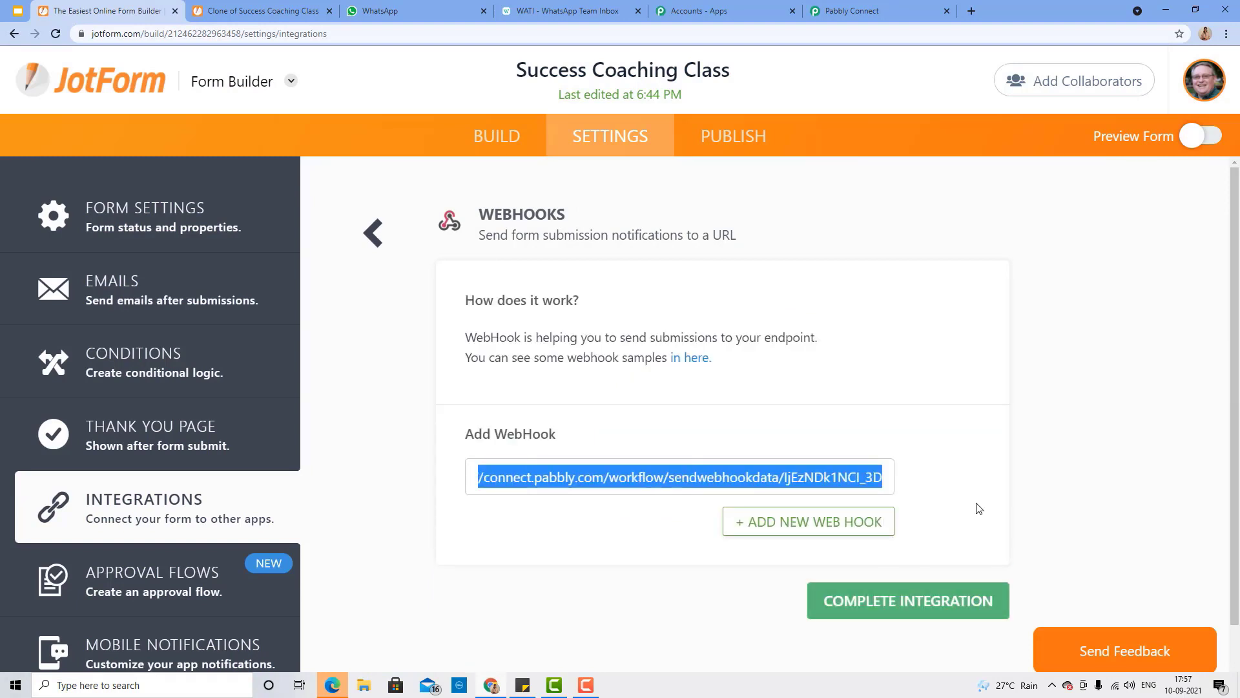
pyautogui.press('BackSpace')
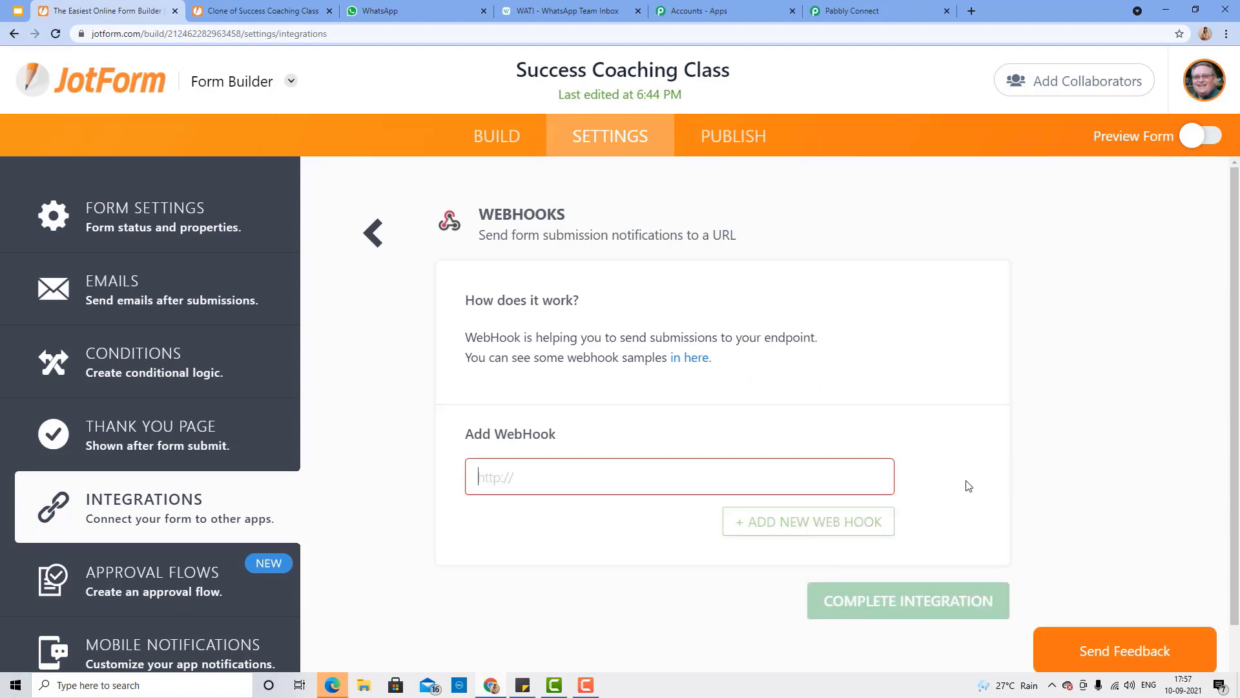
pyautogui.click(871, 8)
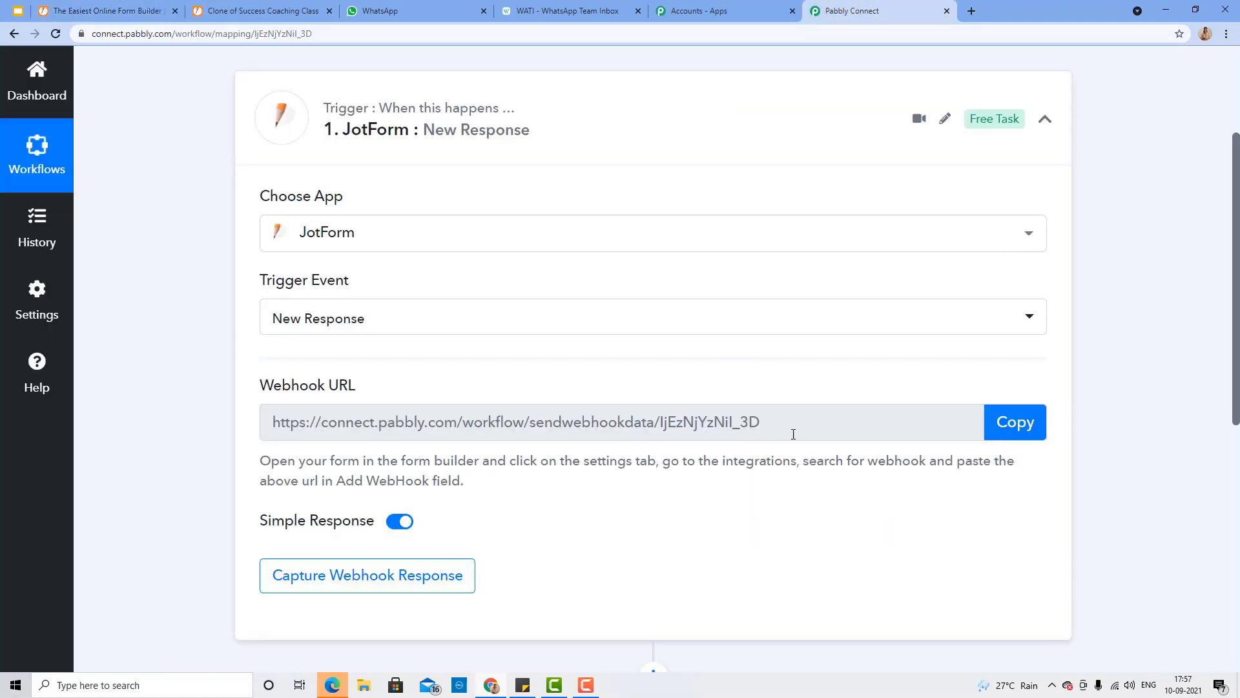
pyautogui.click(1013, 420)
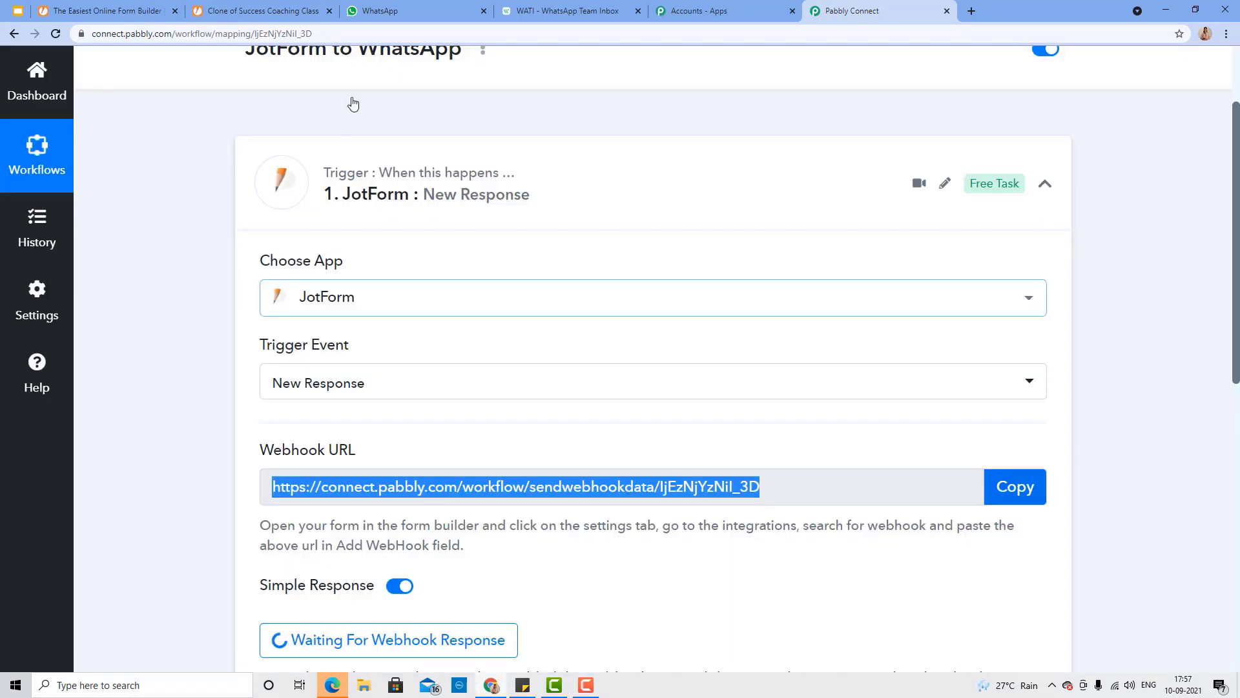
pyautogui.click(107, 10)
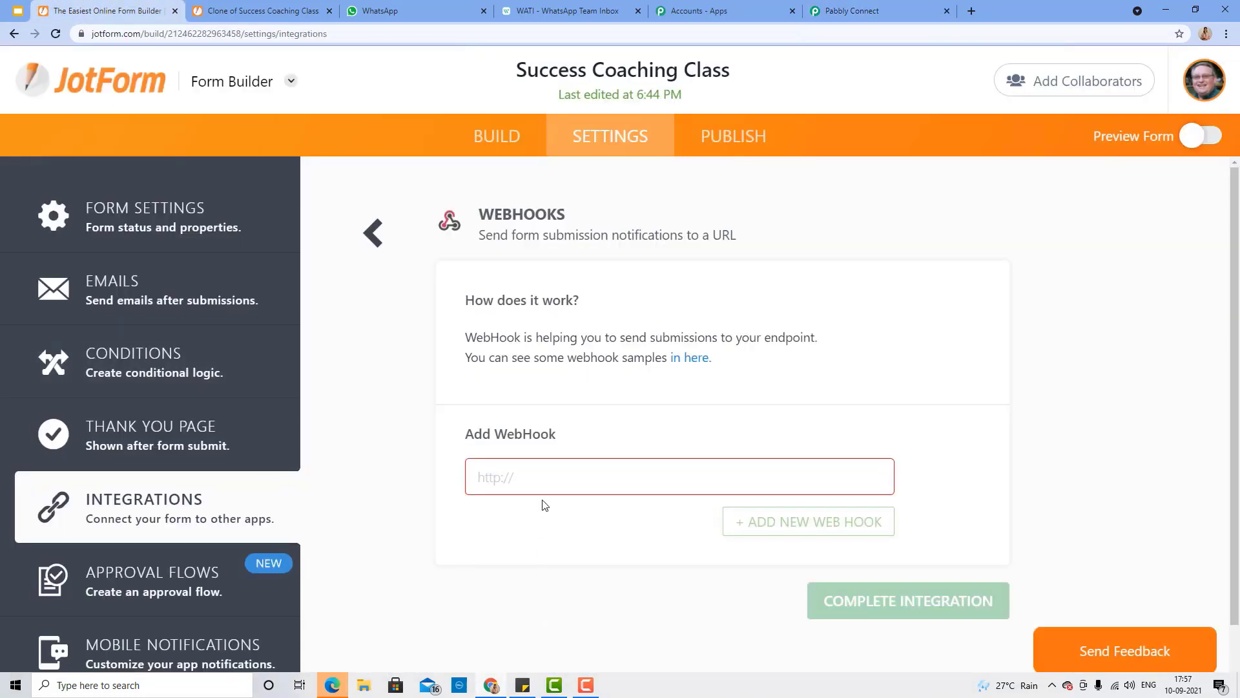
pyautogui.hotkey('ctrl', 'v')
pyautogui.scroll(-1, 720, 564)
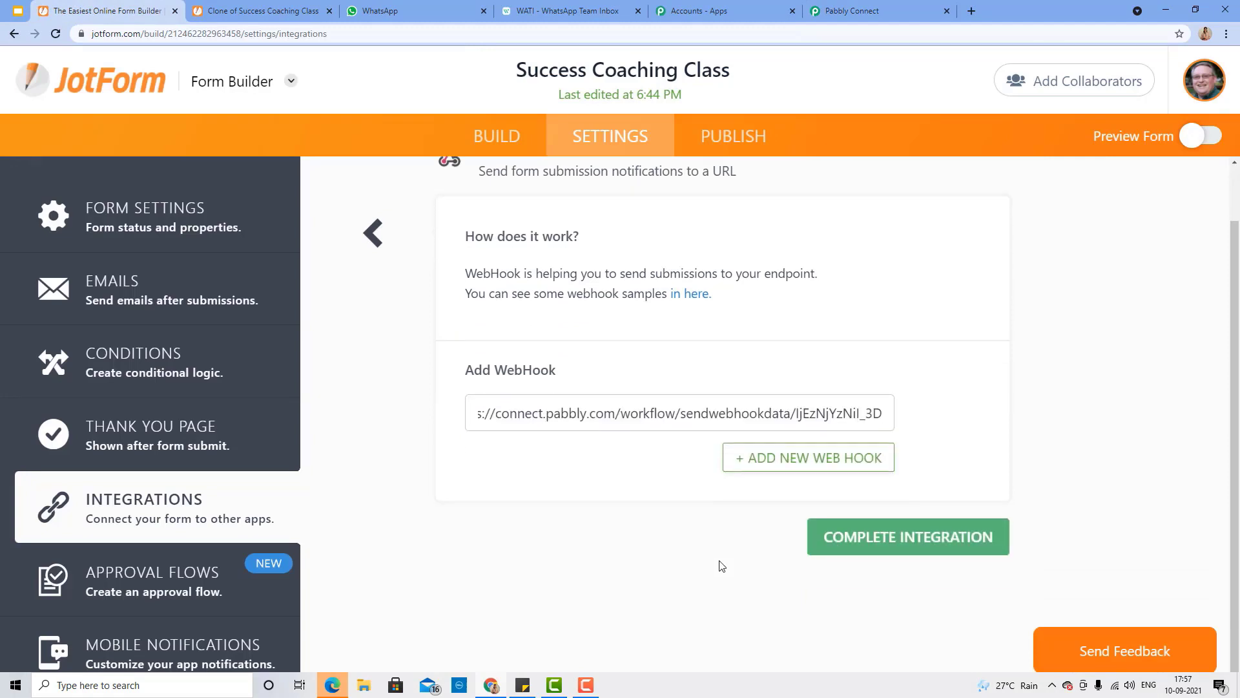
pyautogui.click(861, 549)
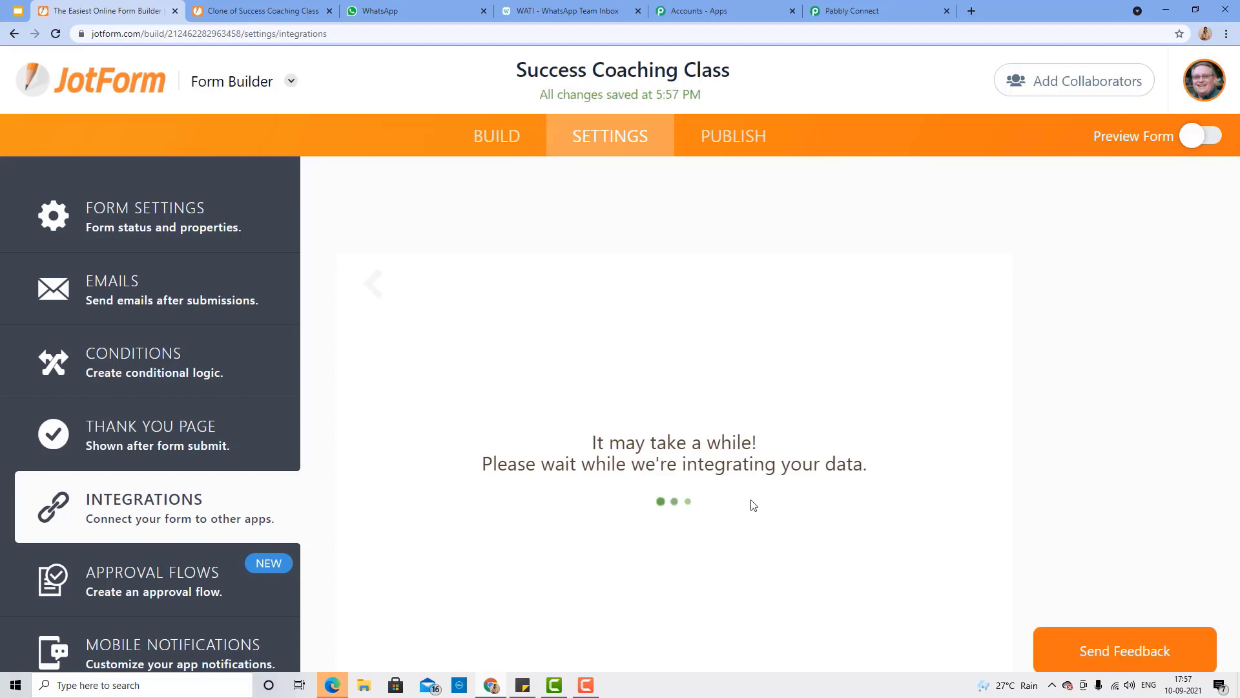
pyautogui.click(943, 582)
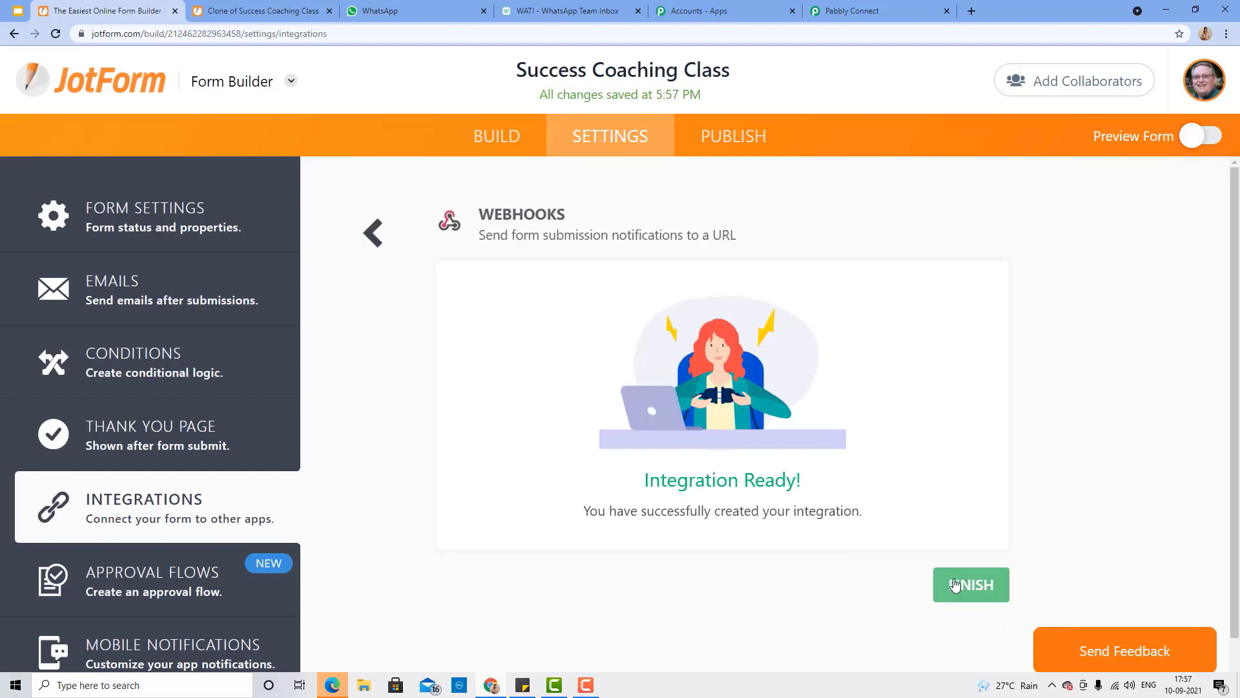
# Switch to the Pabbly Connect workflow and check the JotForm trigger's webhook settings and response status.
pyautogui.click(866, 11)
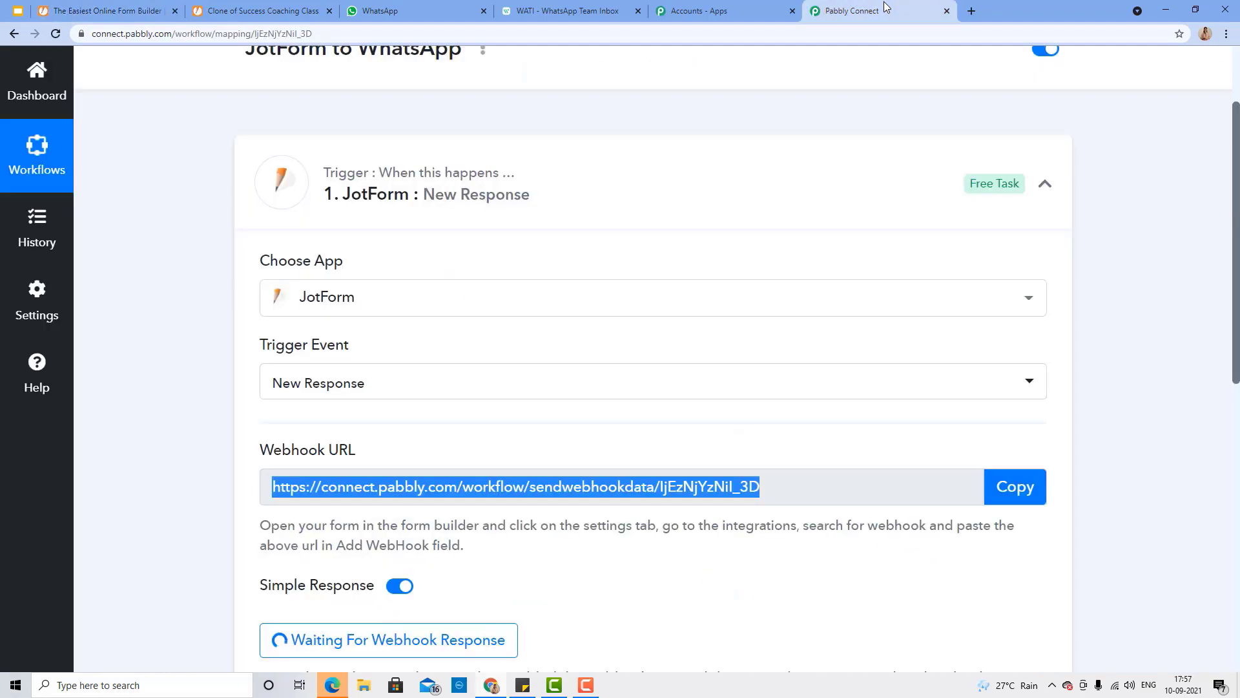
pyautogui.scroll(-3, 493, 274)
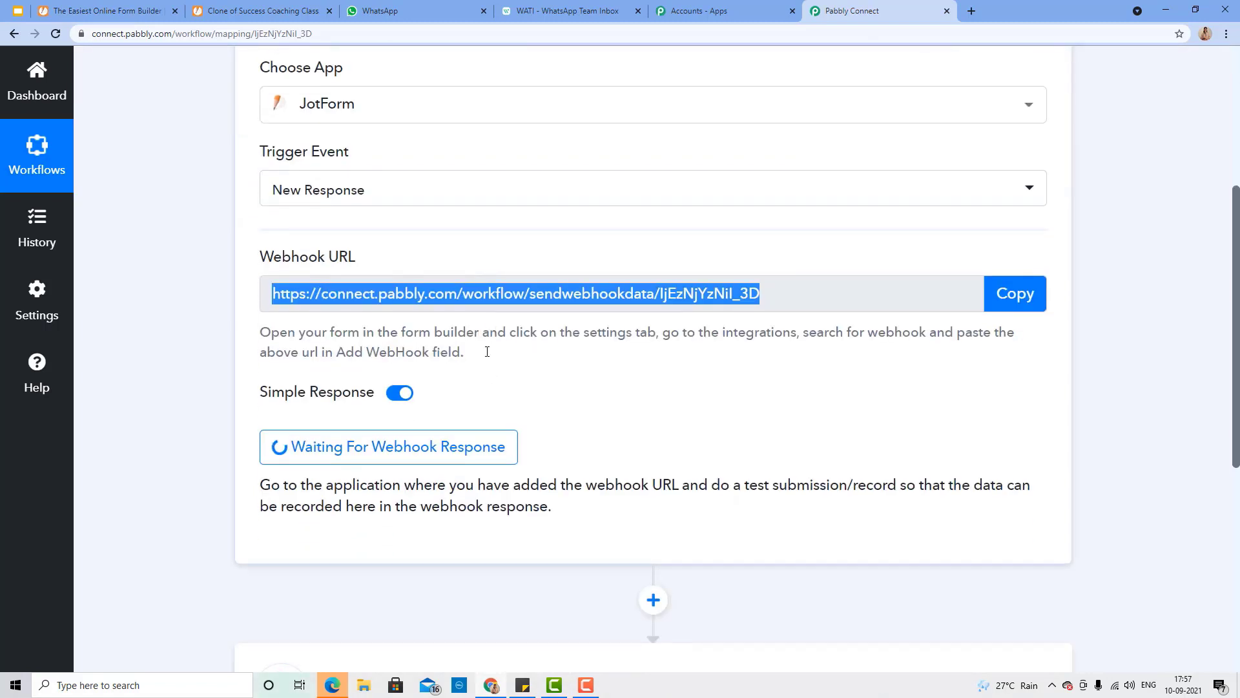
pyautogui.scroll(3, 486, 352)
pyautogui.scroll(-3, 421, 416)
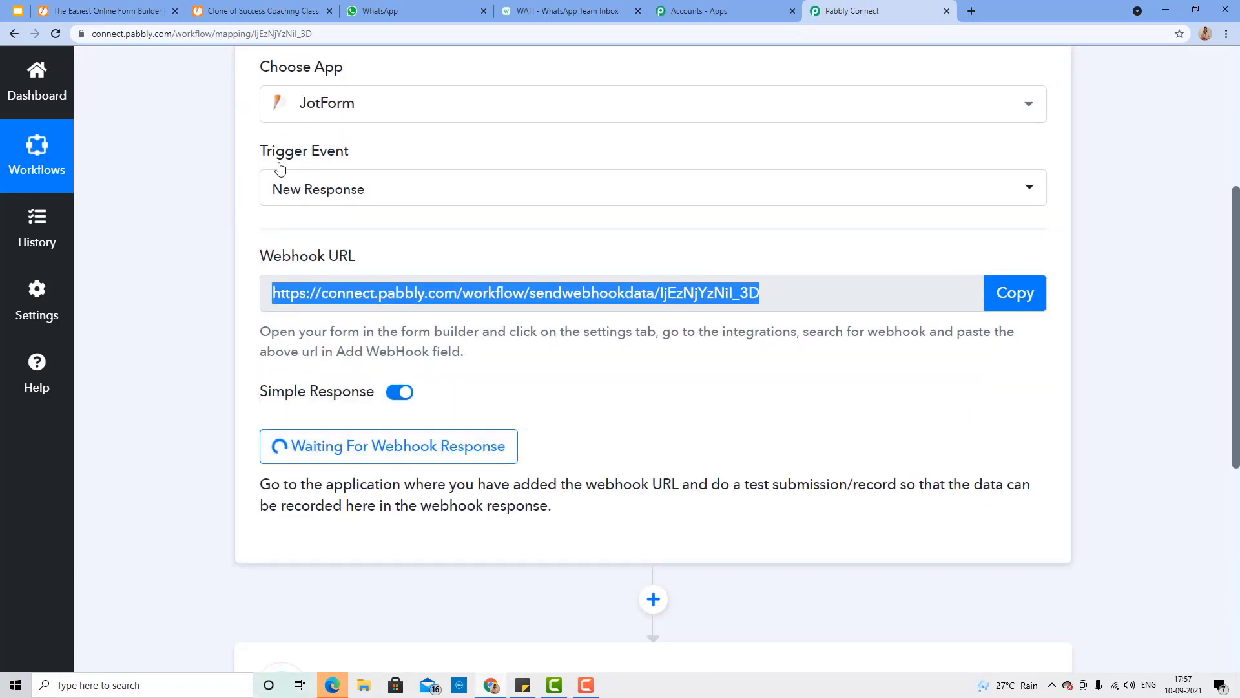
# Fill in the live coaching class form with a saved contact's details, enter a mobile number including the country code, and submit the application.
pyautogui.click(289, 5)
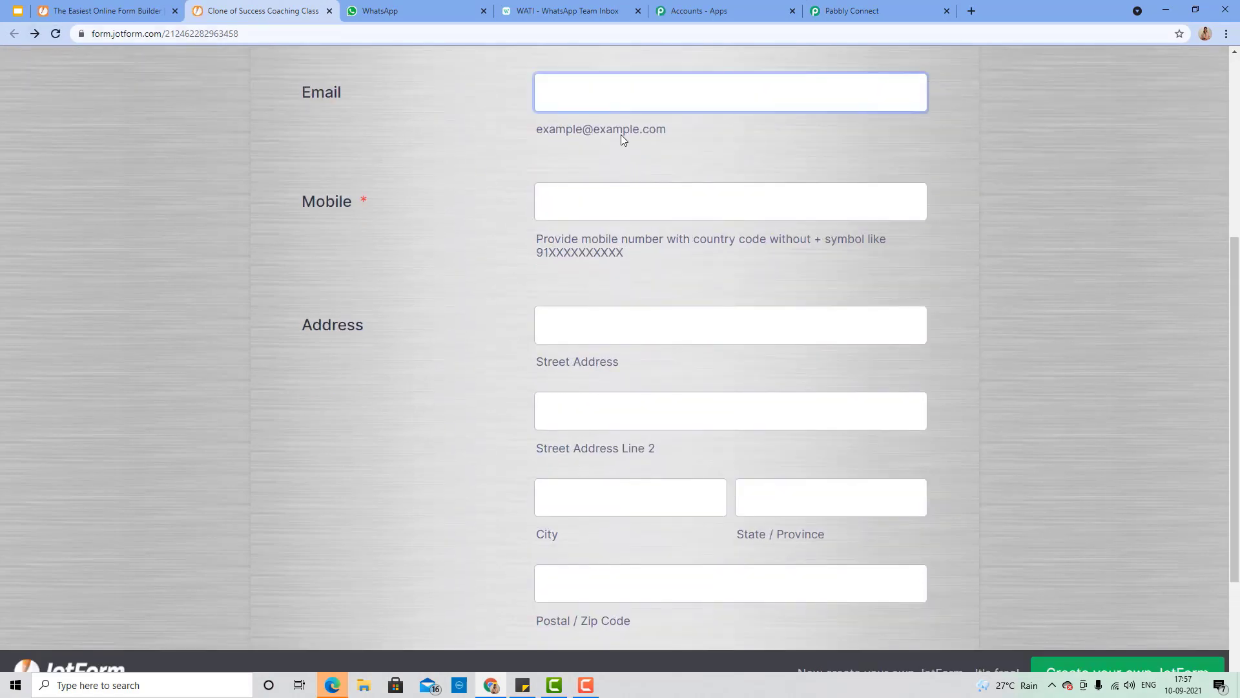
pyautogui.click(605, 184)
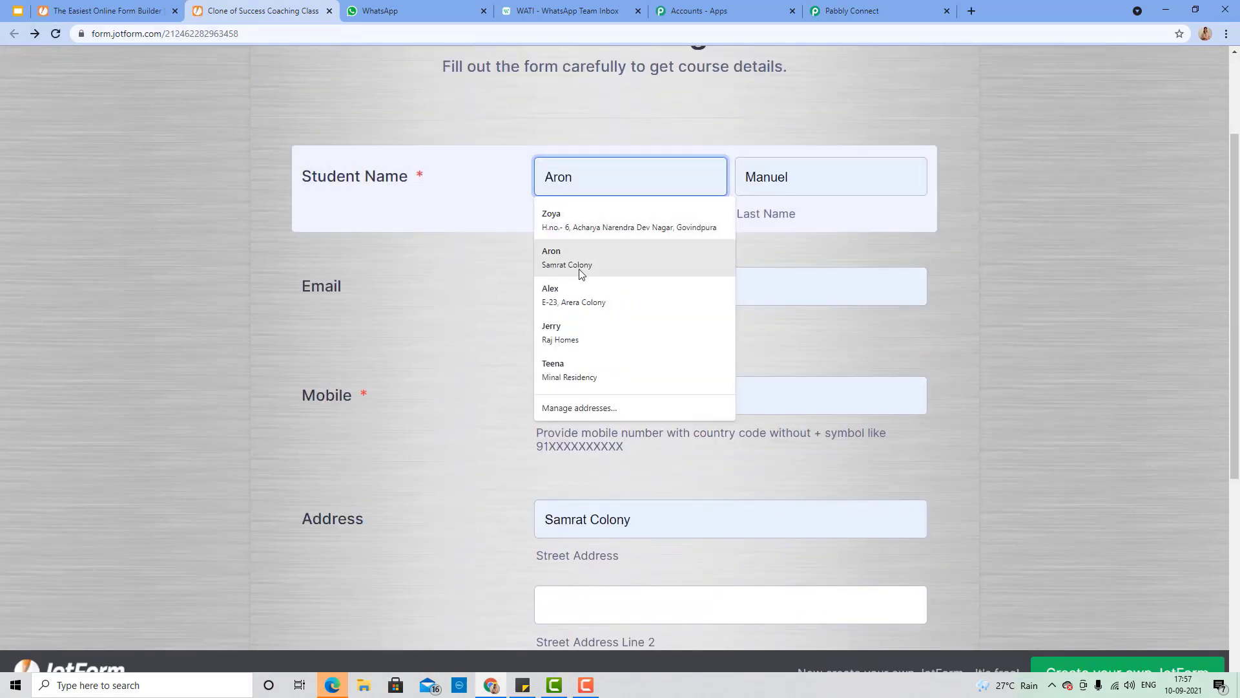
pyautogui.click(567, 325)
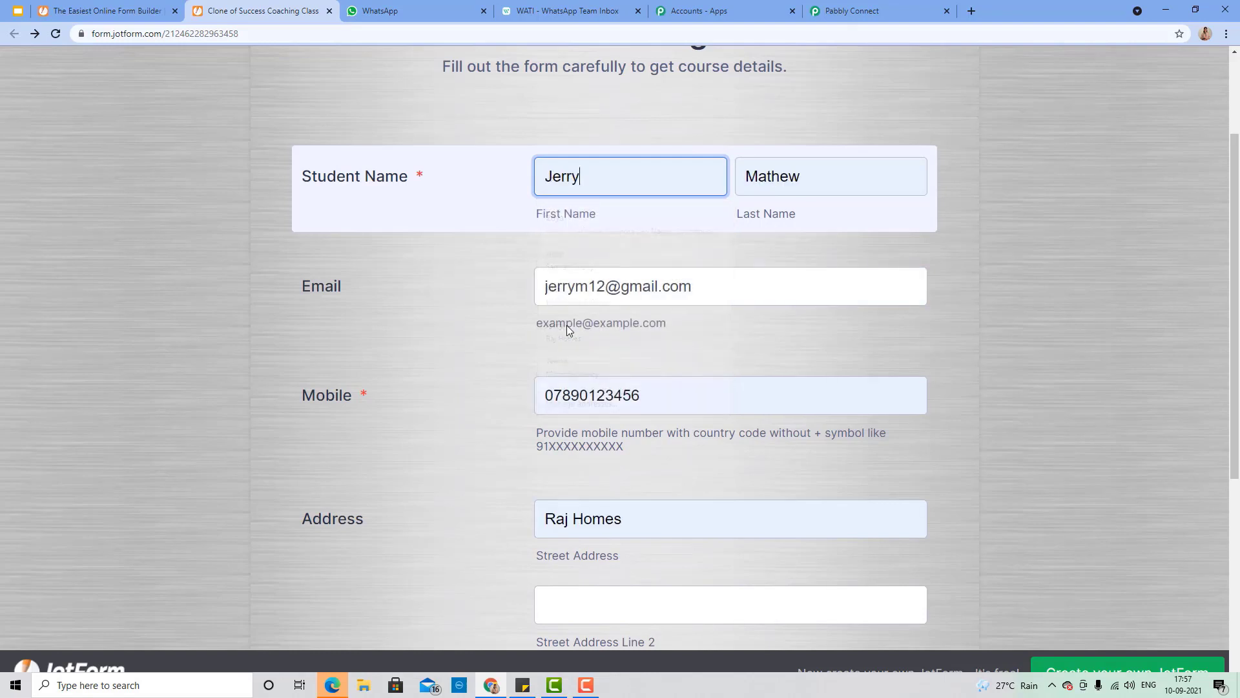
pyautogui.scroll(-1, 704, 210)
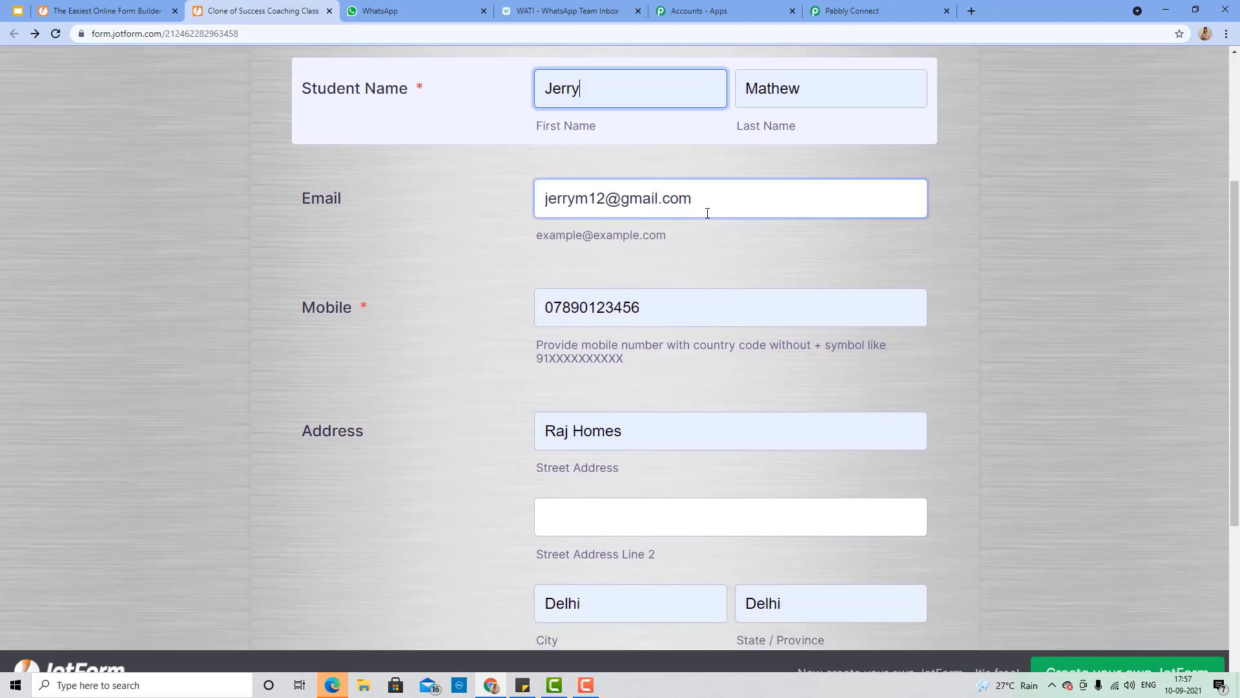
pyautogui.scroll(-2, 672, 323)
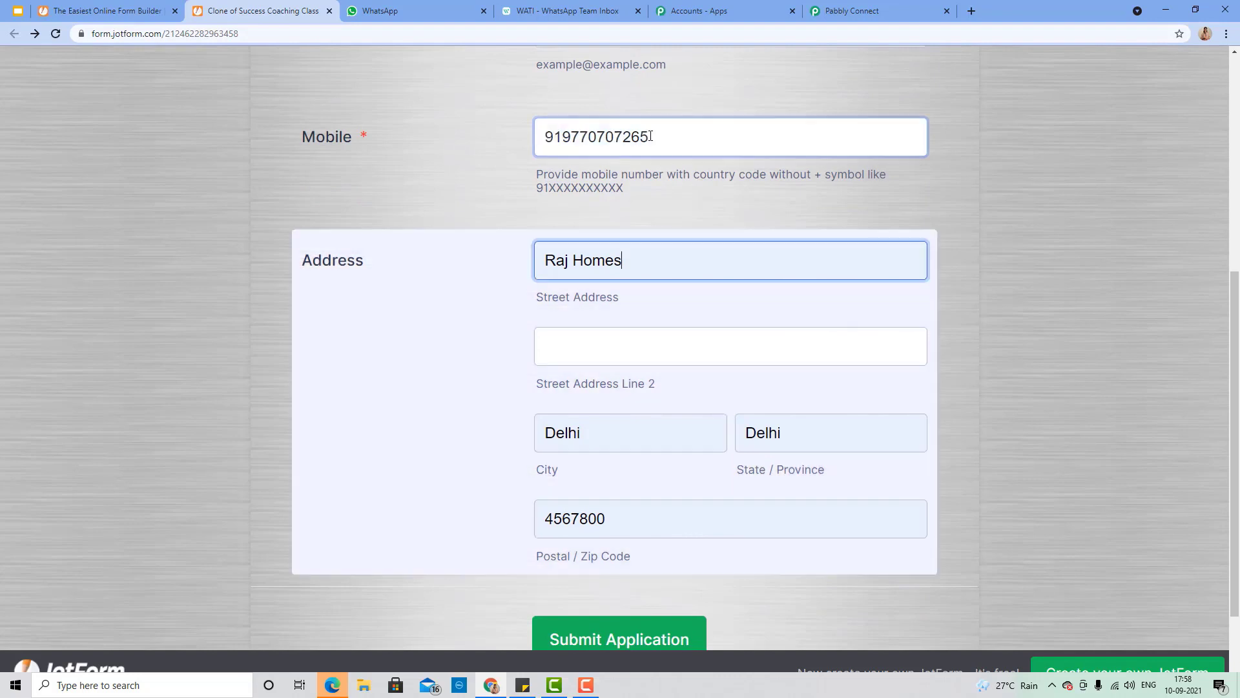
pyautogui.scroll(-2, 649, 214)
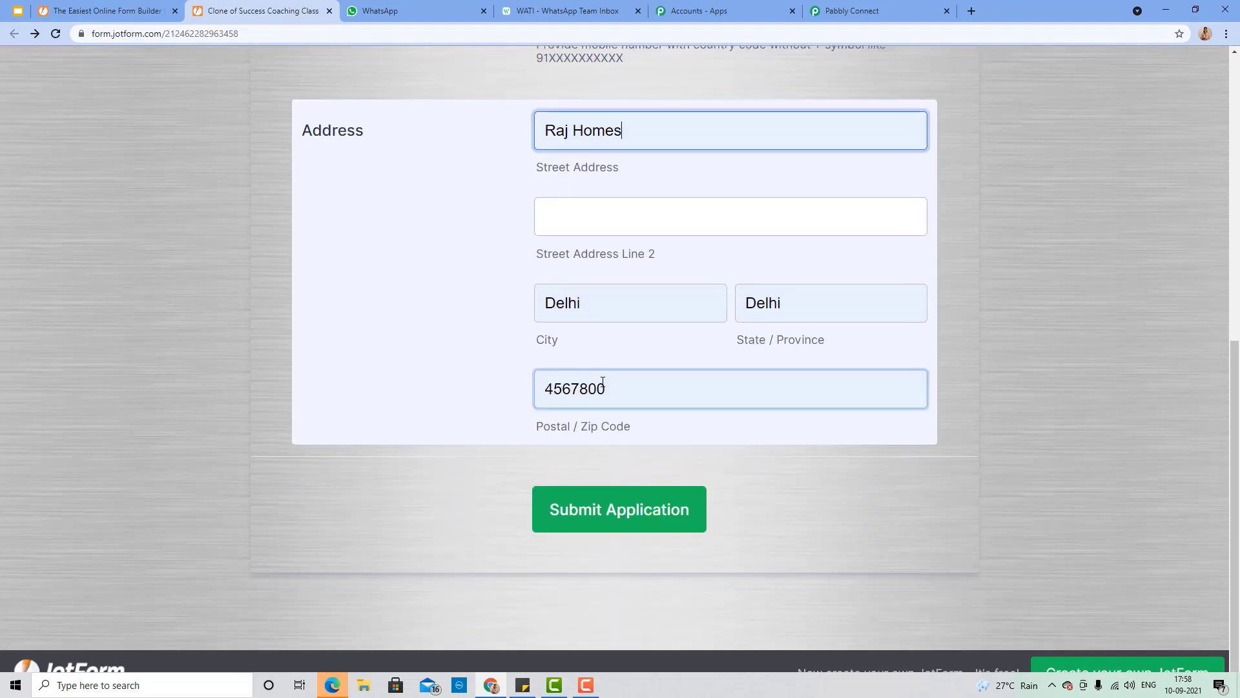
pyautogui.click(566, 511)
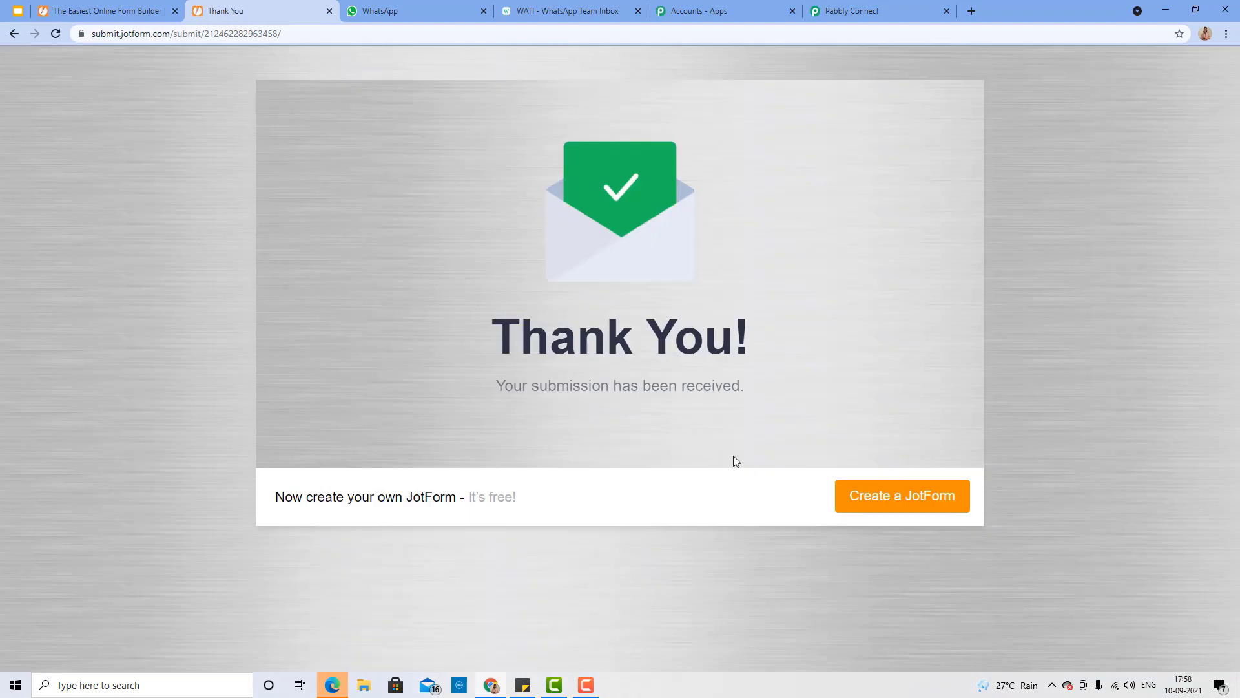
# Switch to Pabbly Connect and review the test submission data captured in the trigger's webhook response.
pyautogui.click(877, 6)
pyautogui.scroll(-5, 651, 196)
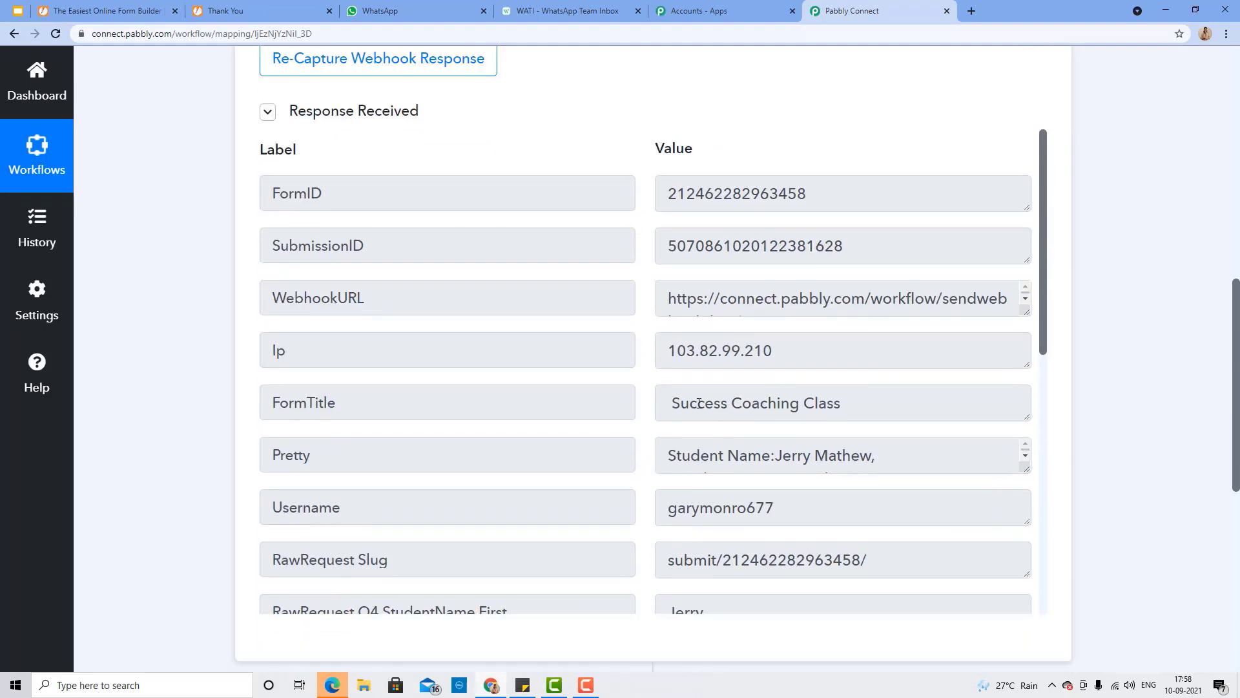
pyautogui.scroll(-6, 699, 403)
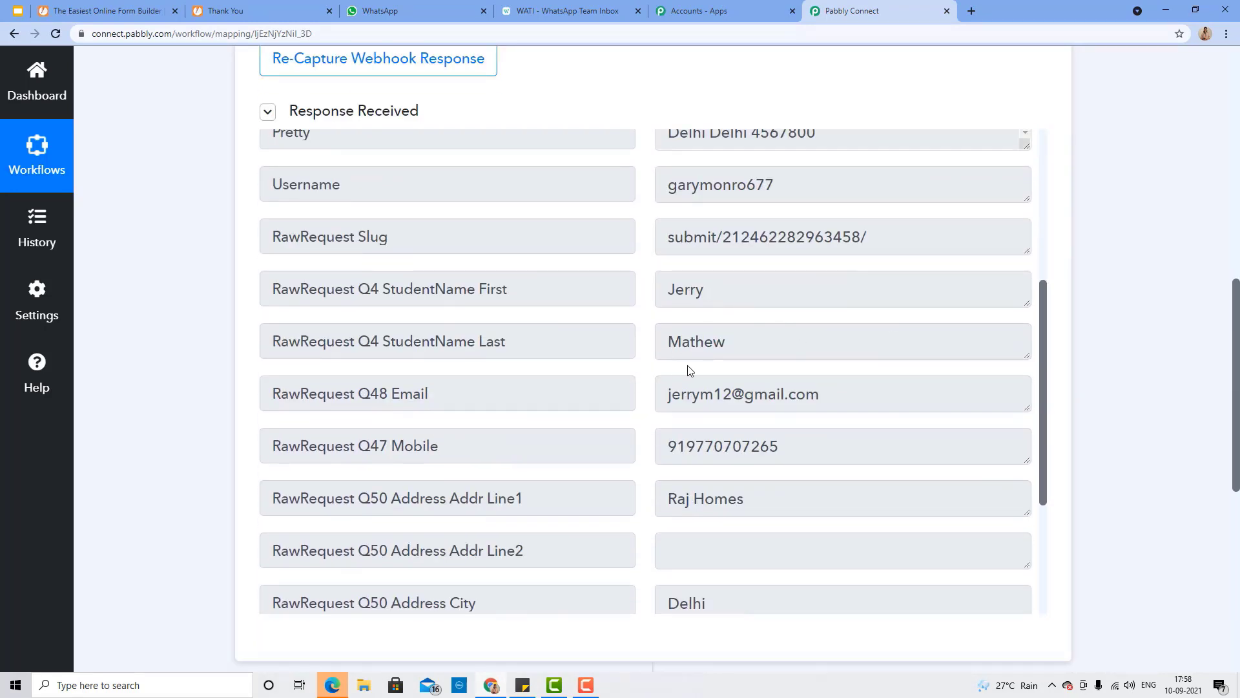
pyautogui.scroll(-10, 694, 452)
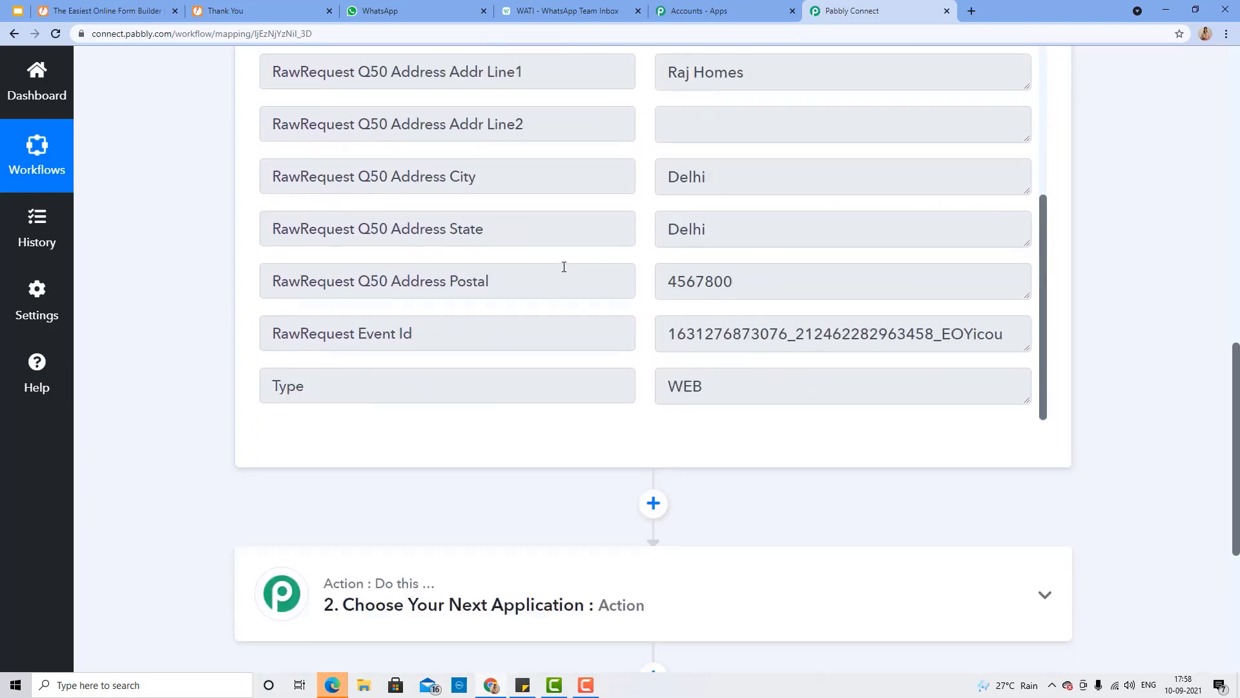
# Set WATI as the workflow's action app with Send Template Message as the action event.
pyautogui.scroll(-5, 568, 243)
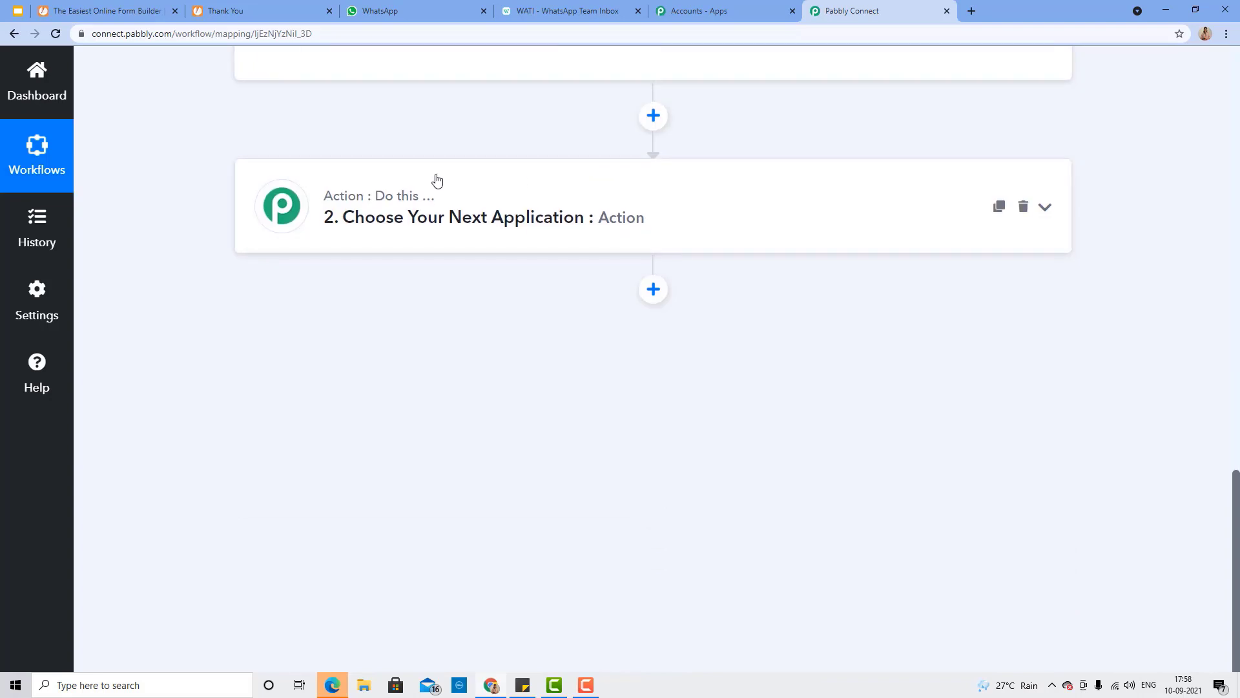
pyautogui.moveTo(378, 205)
pyautogui.click(411, 220)
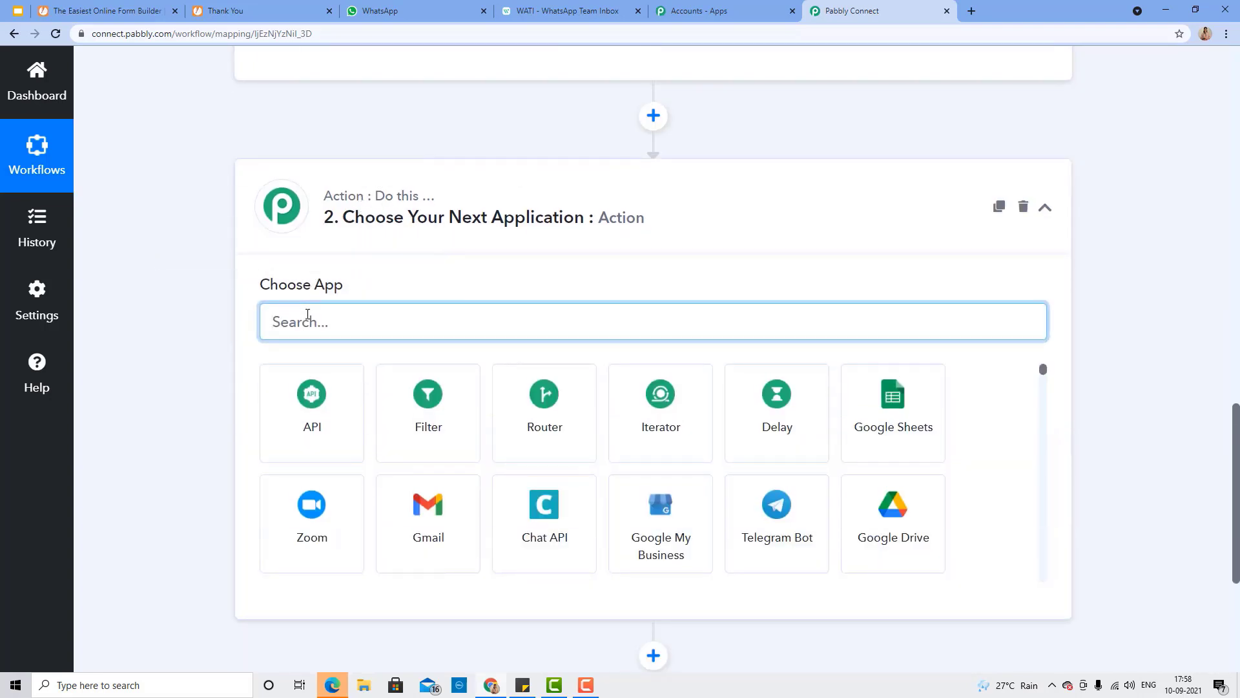
pyautogui.write('Watu')
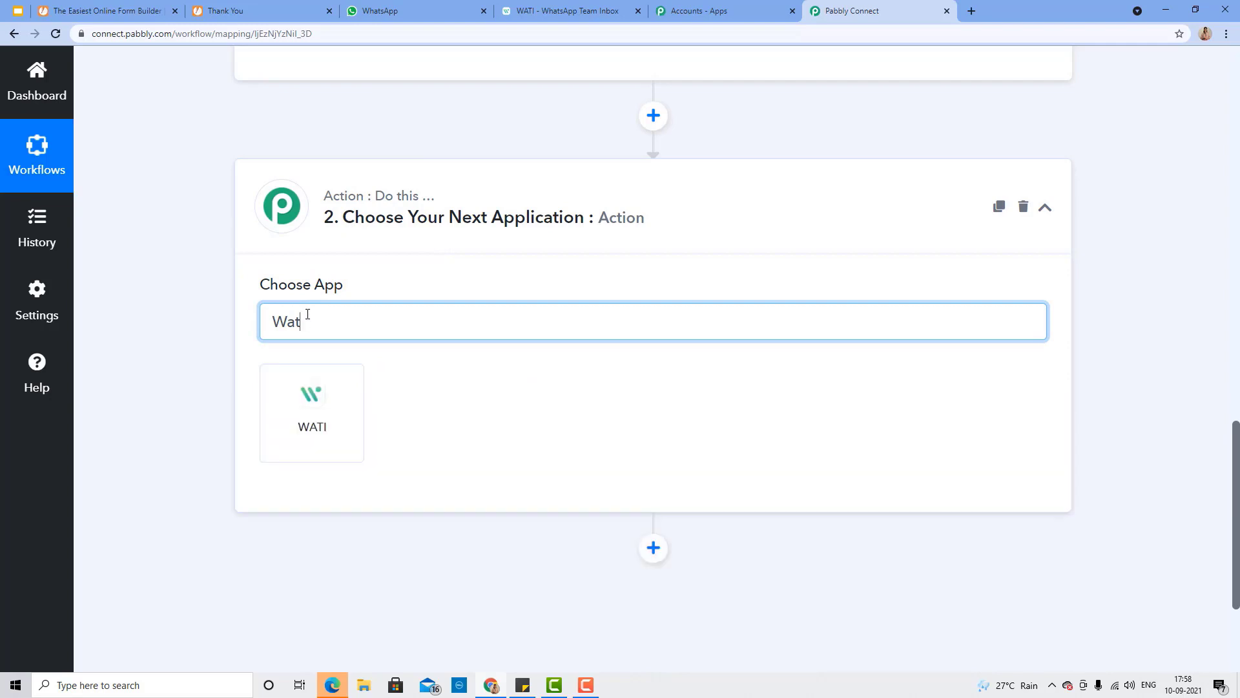
pyautogui.click(298, 420)
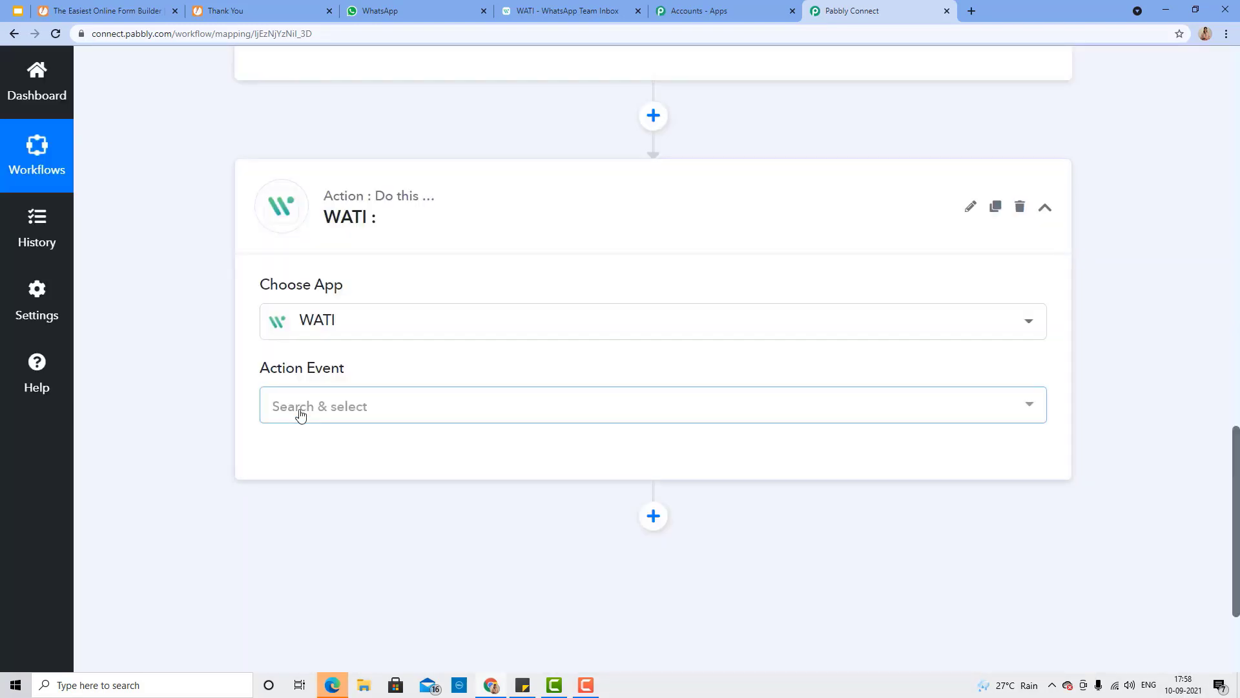
pyautogui.click(299, 413)
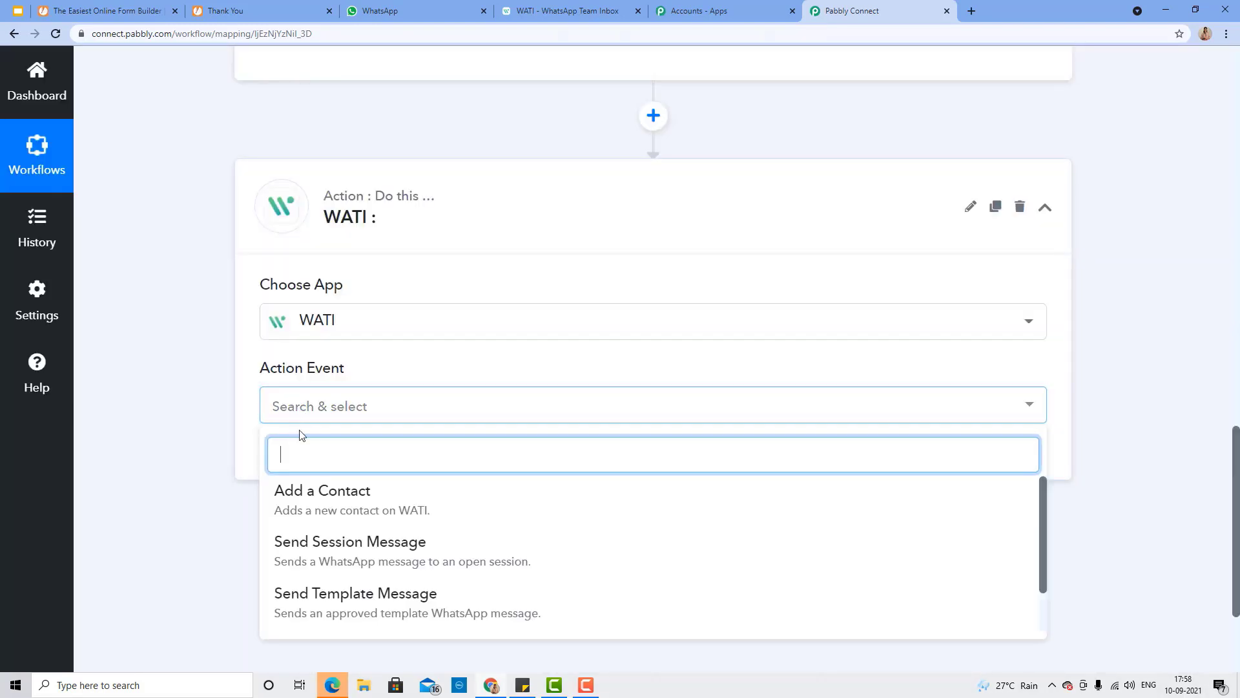
pyautogui.click(405, 592)
# Open the WATI account connection settings and choose to add a new connection.
pyautogui.click(302, 467)
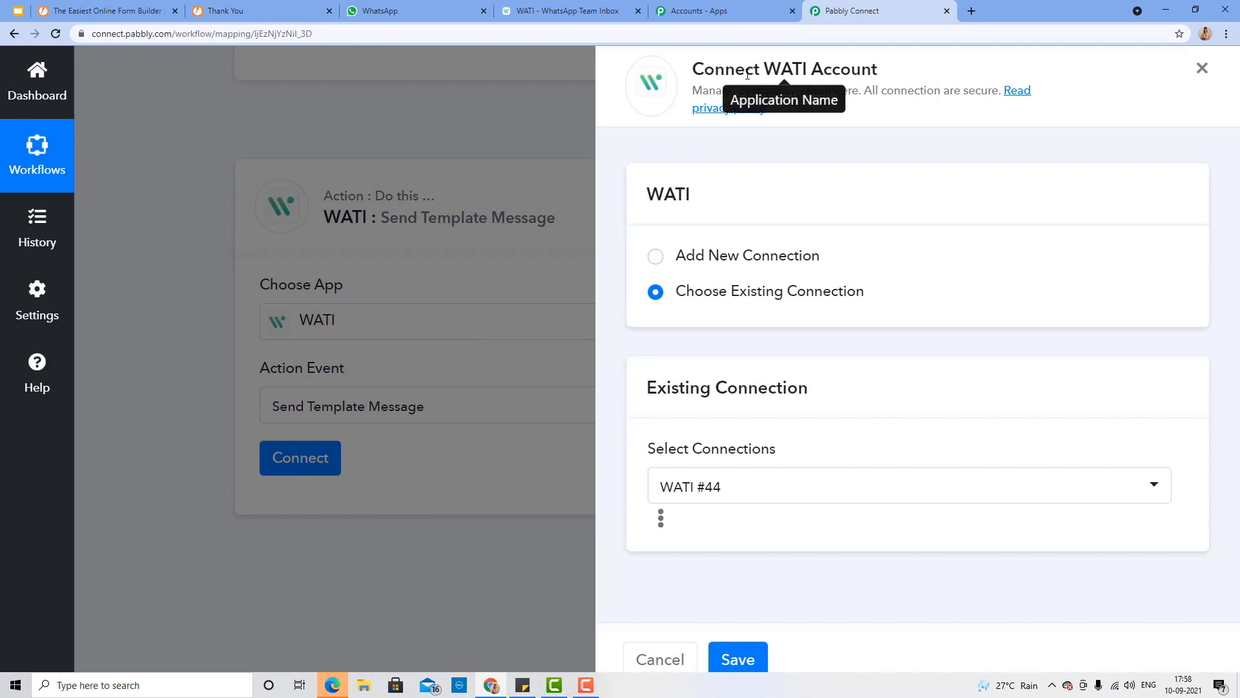
pyautogui.click(655, 258)
pyautogui.scroll(-2, 651, 483)
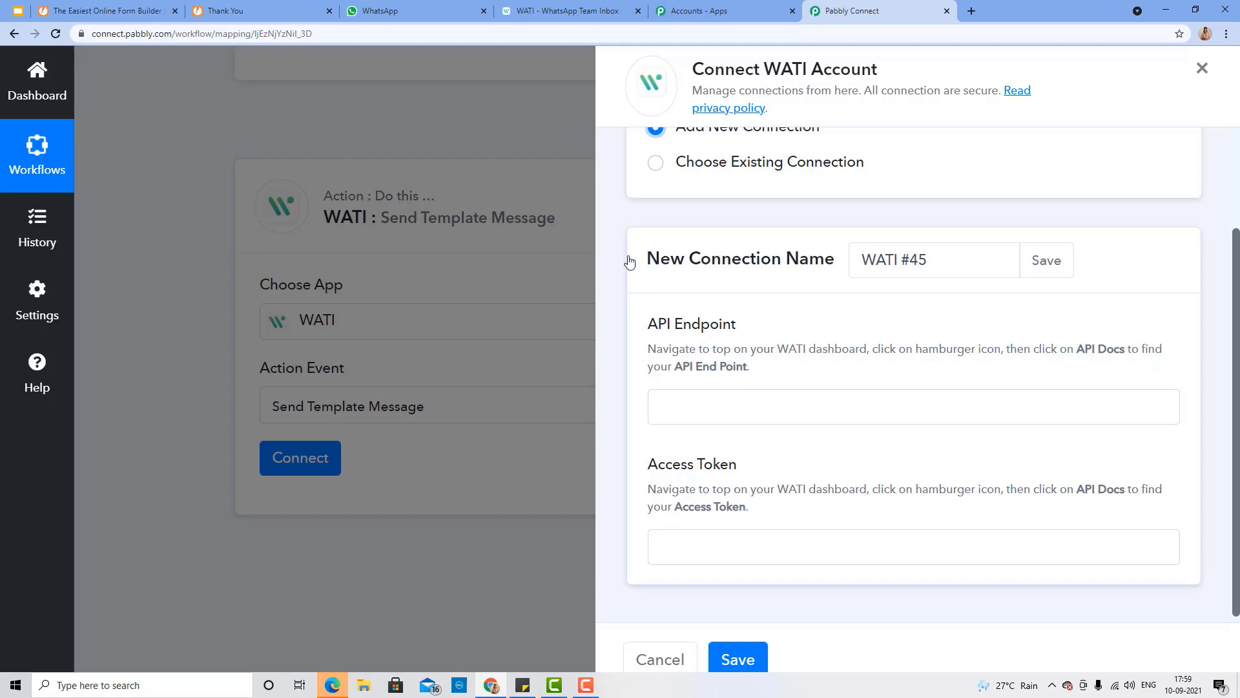
# Switch to the WATI account and look over its dashboard overview and charts.
pyautogui.click(573, 6)
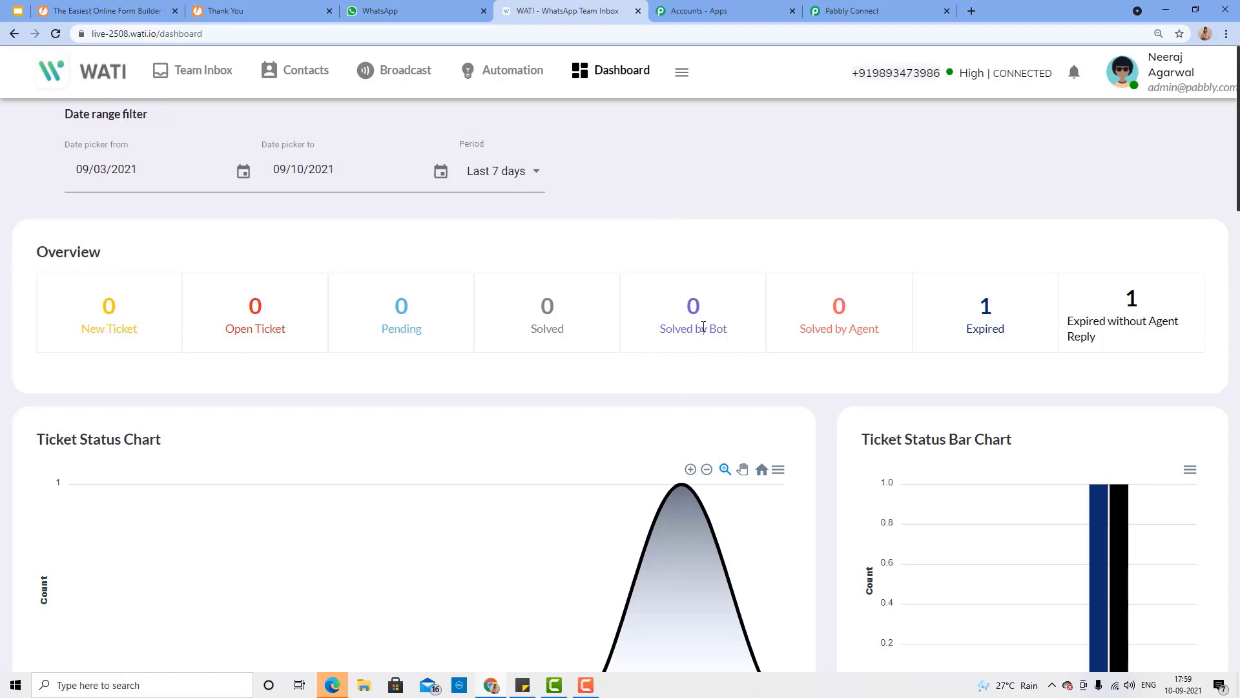
pyautogui.scroll(-1, 257, 325)
pyautogui.scroll(-5, 257, 325)
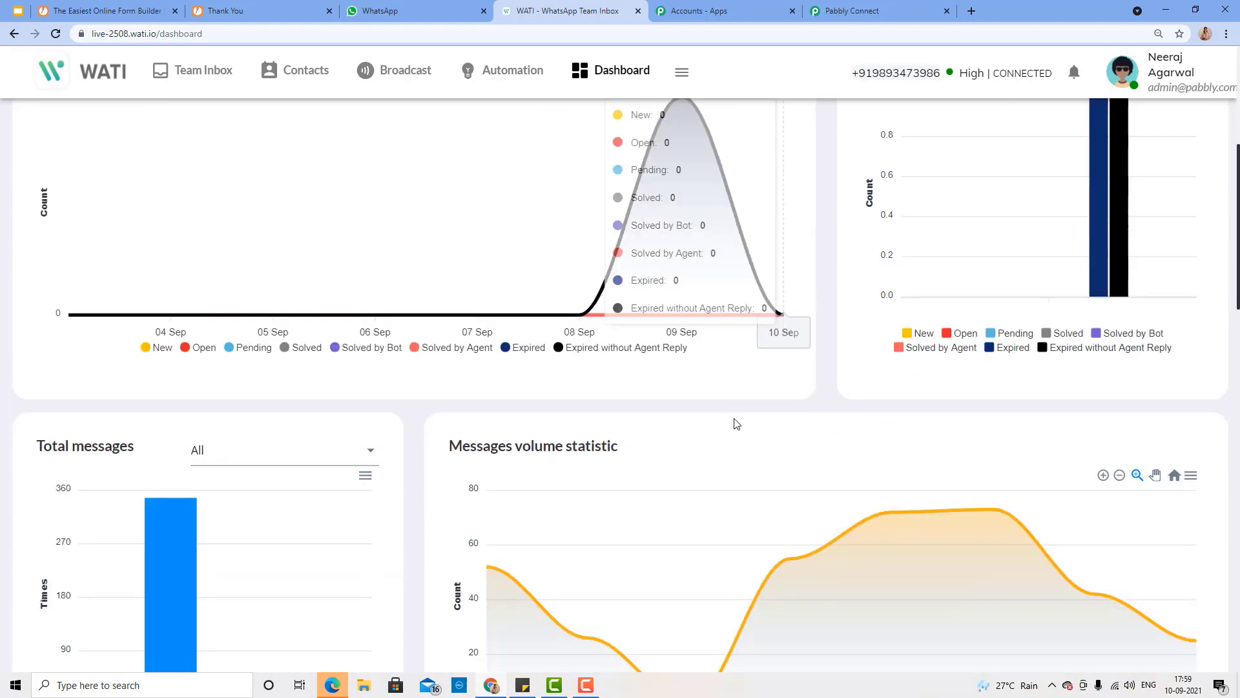
pyautogui.scroll(2, 829, 407)
pyautogui.scroll(4, 829, 407)
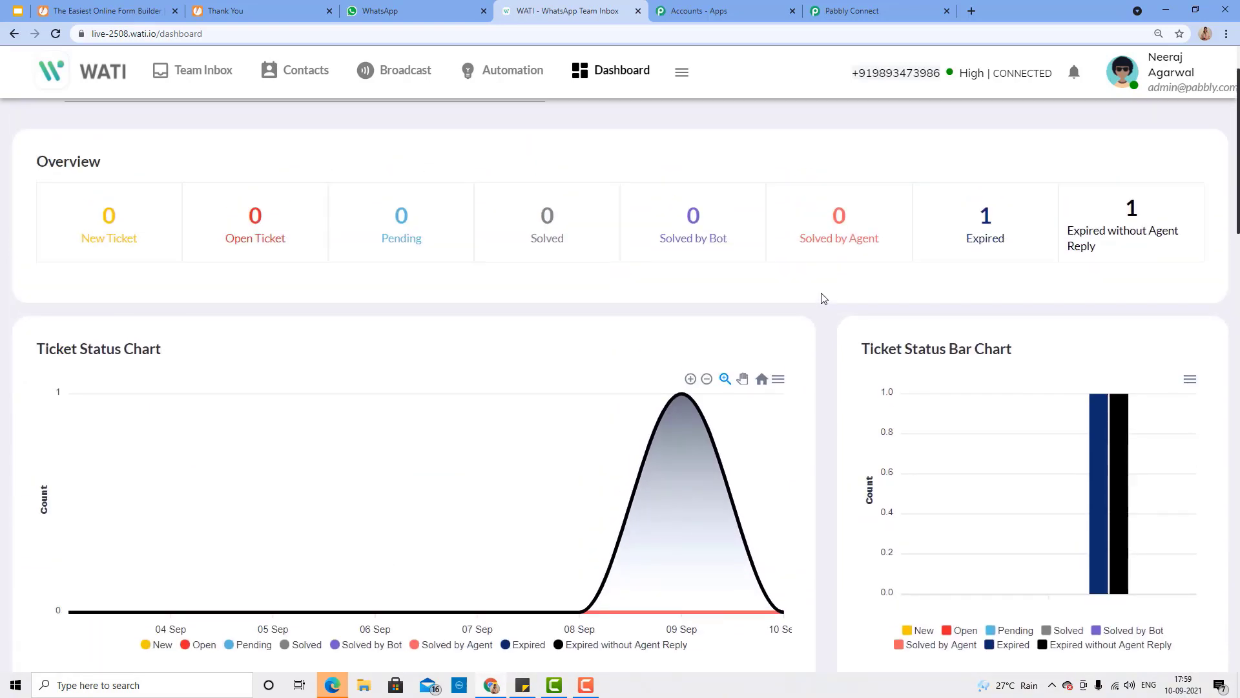
pyautogui.click(901, 11)
pyautogui.click(604, 11)
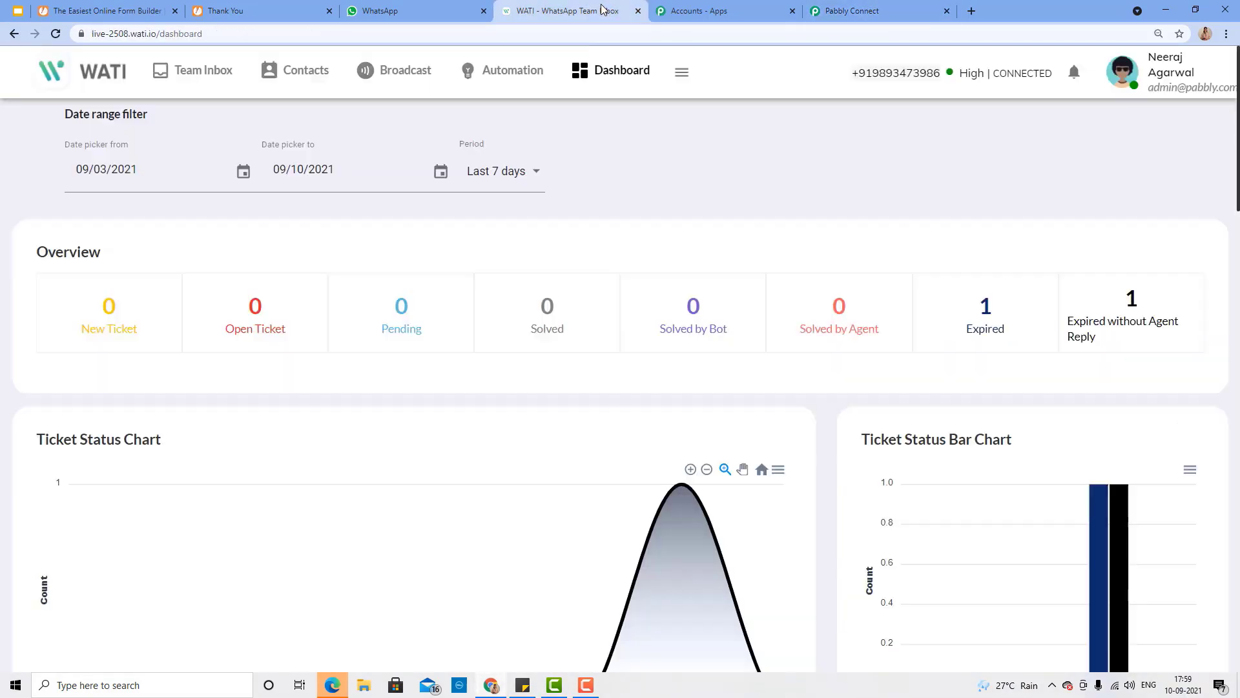
pyautogui.click(682, 72)
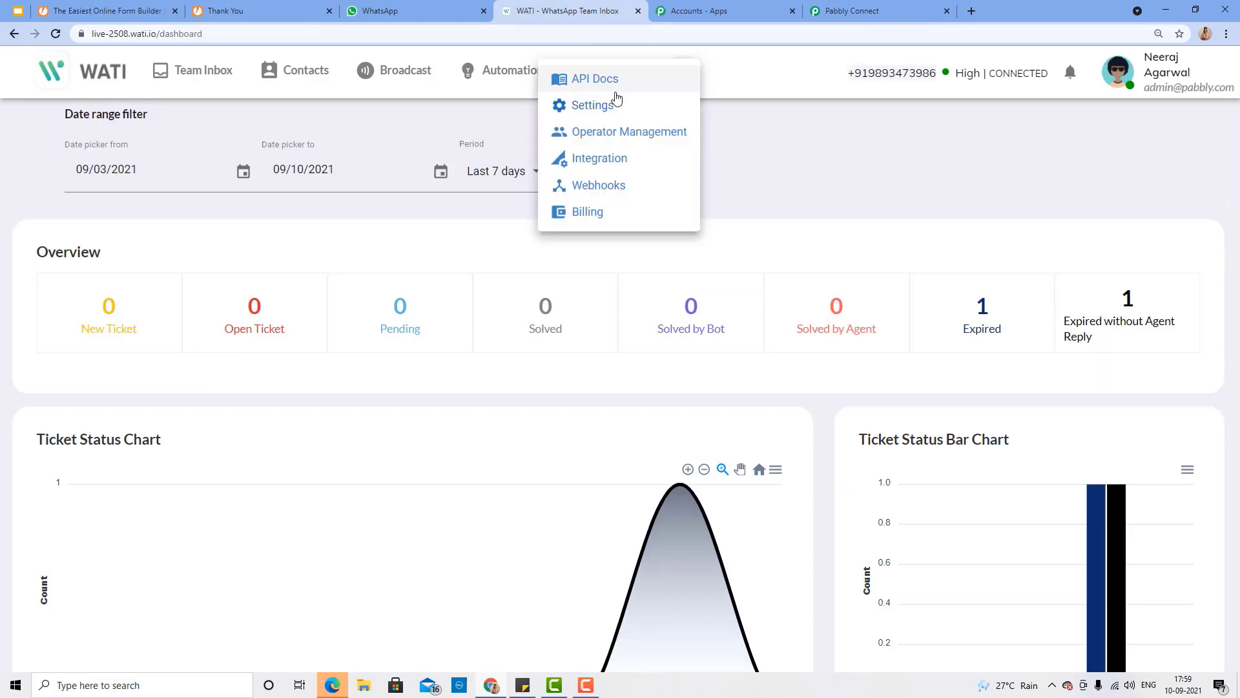
pyautogui.click(610, 80)
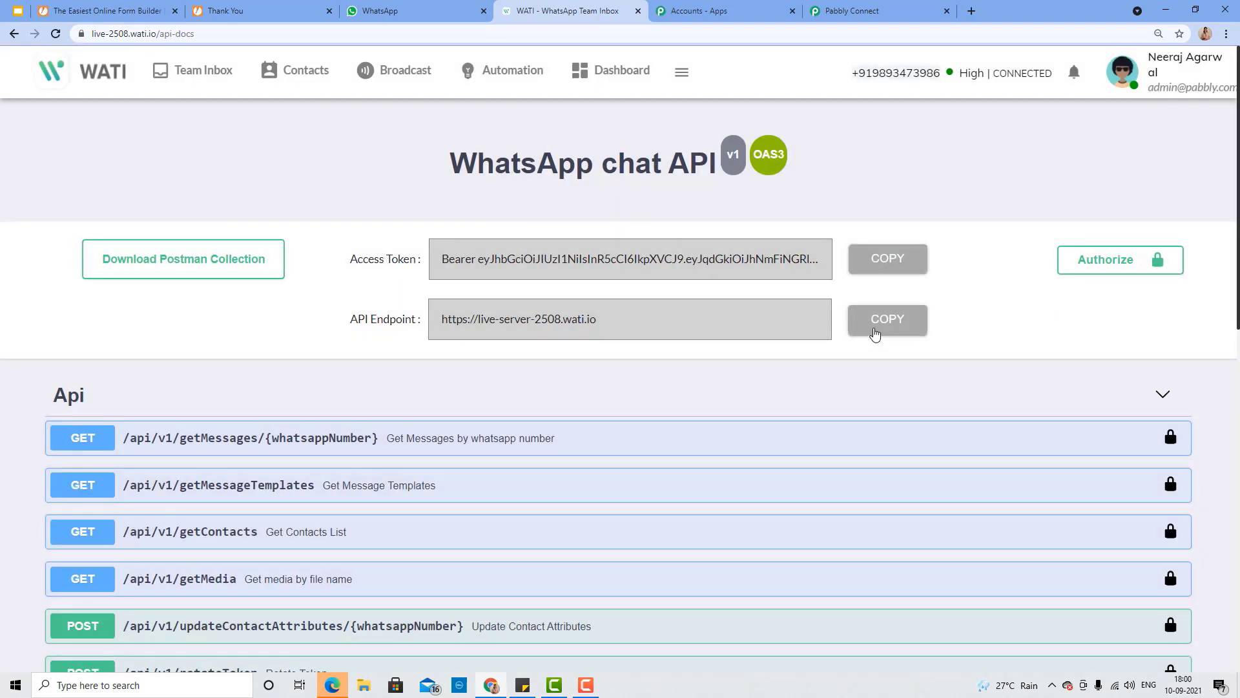
pyautogui.click(846, 11)
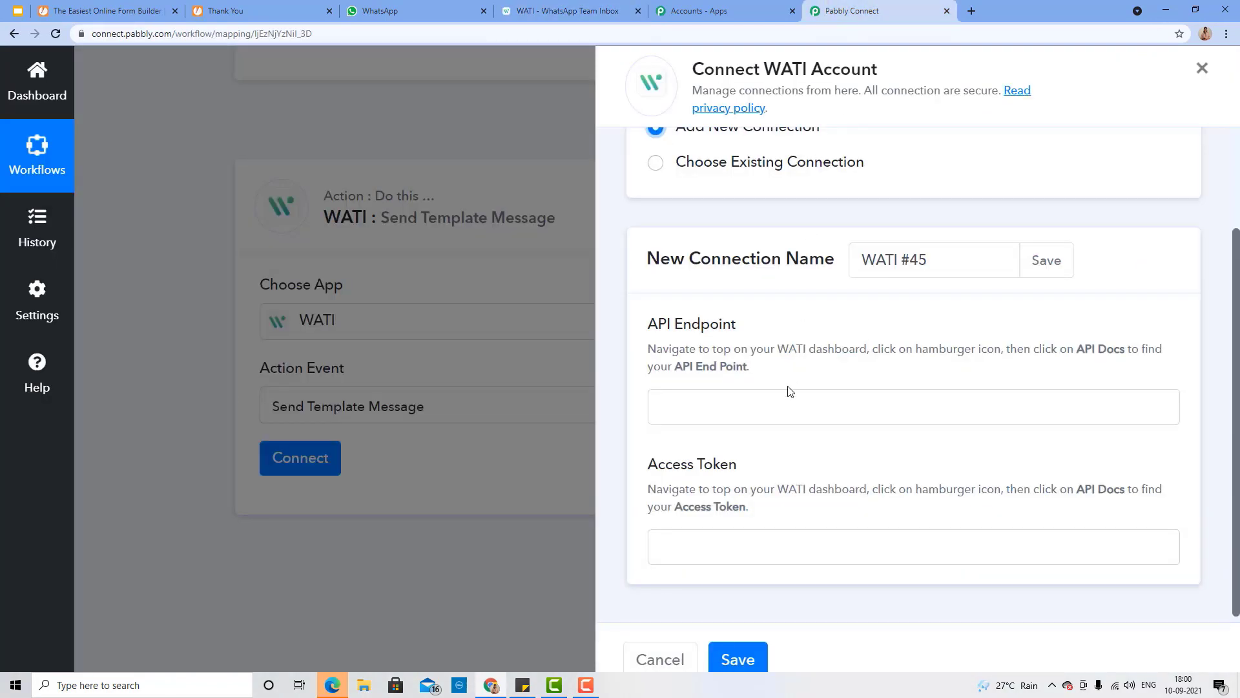
pyautogui.click(786, 414)
pyautogui.write('https://live-server-2508.wati.io')
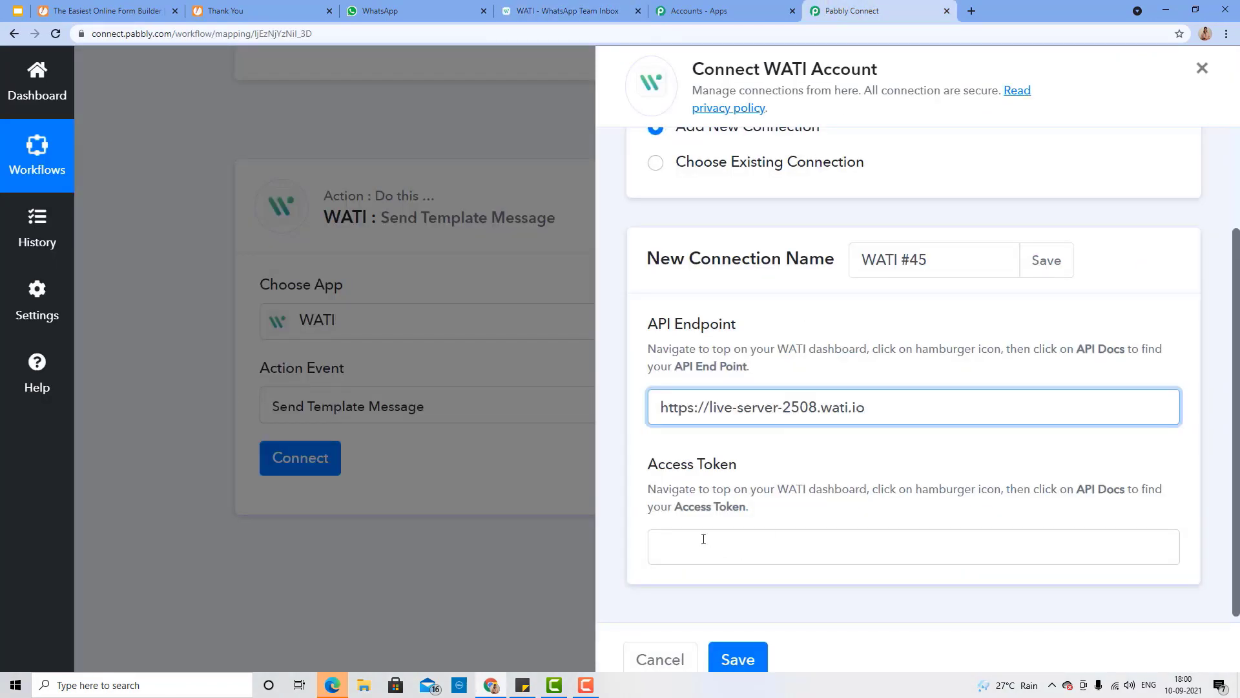
# Copy the access token from WATI's API Docs into the new connection's Access Token field and save the connection.
pyautogui.click(568, 11)
pyautogui.click(888, 259)
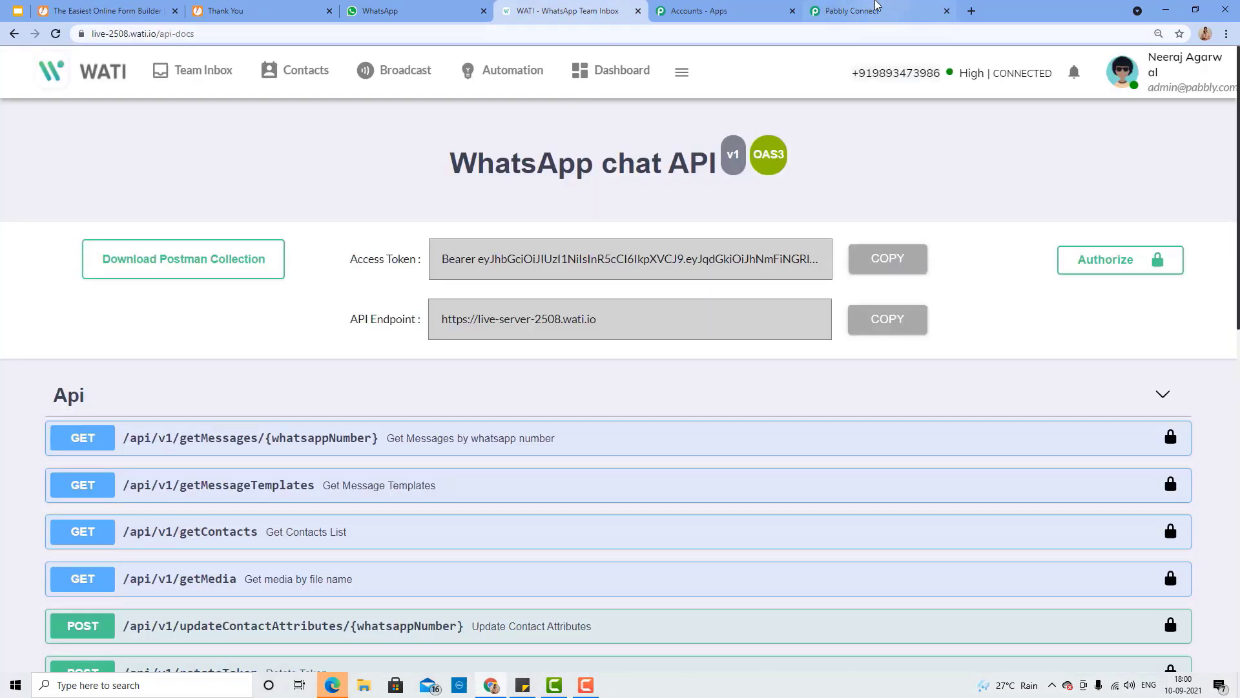
pyautogui.click(876, 5)
pyautogui.click(770, 556)
pyautogui.hotkey('ctrl', 'v')
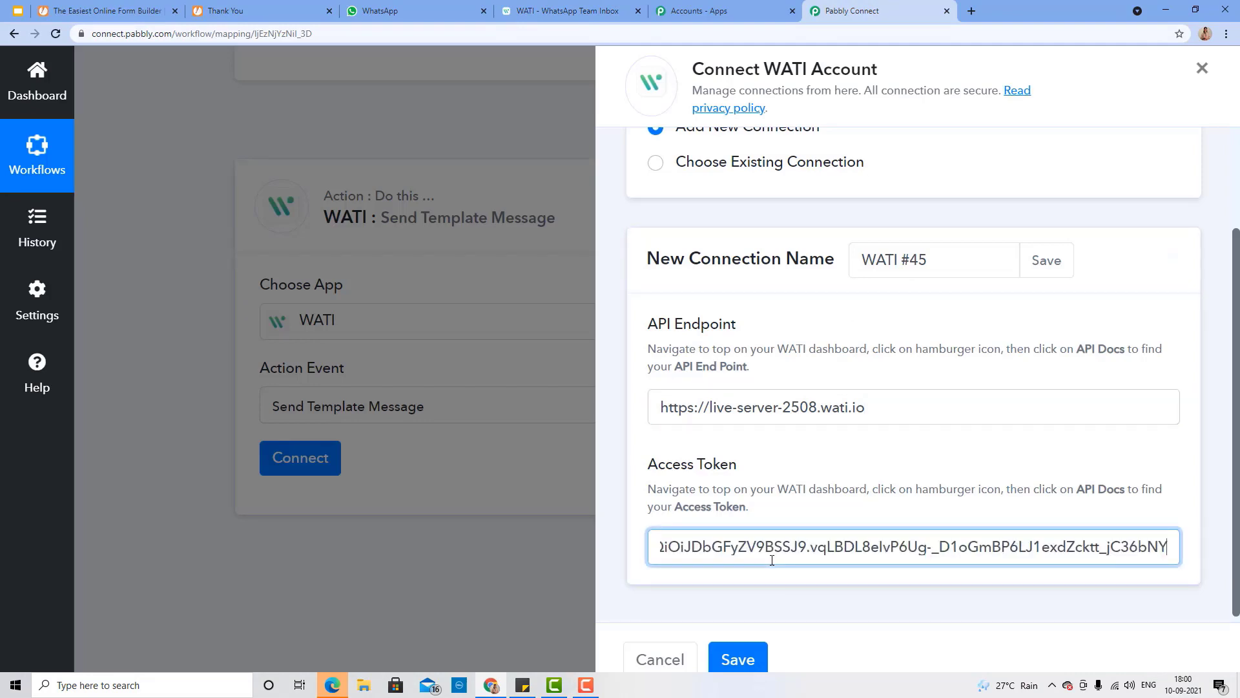
pyautogui.click(742, 668)
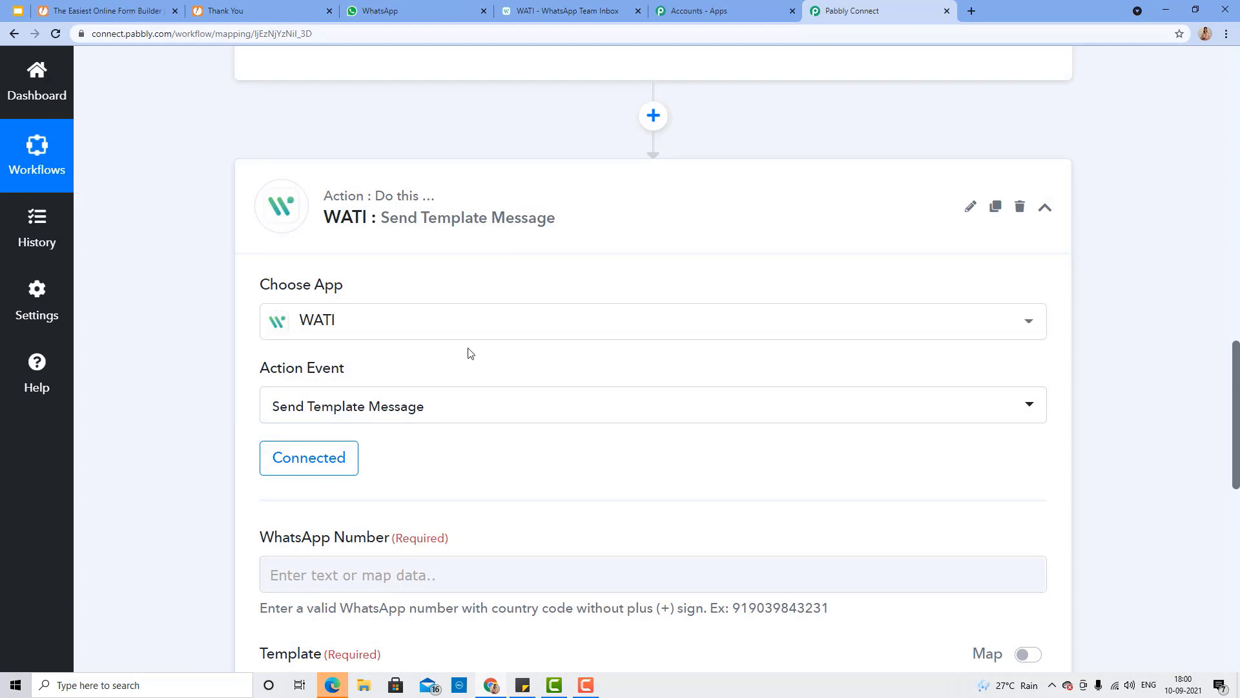
# Review the WATI action's required fields and examine the captured JotForm response for the student's mobile number.
pyautogui.scroll(-2, 465, 356)
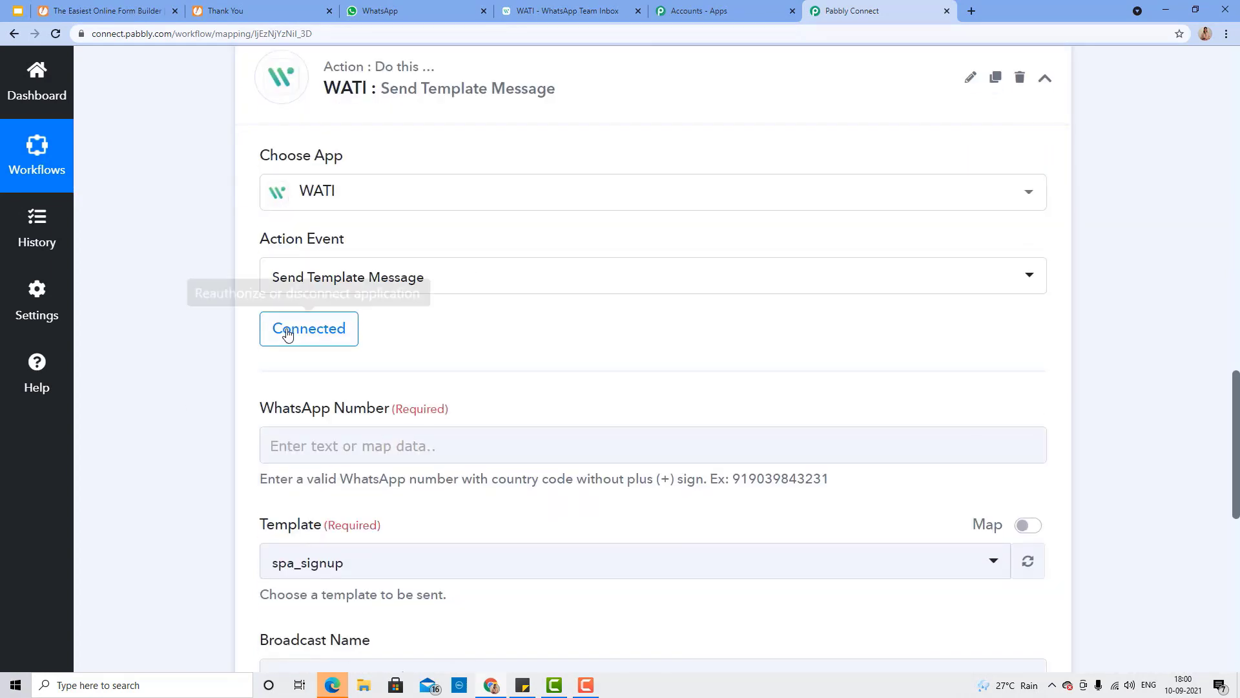
pyautogui.scroll(-3, 416, 496)
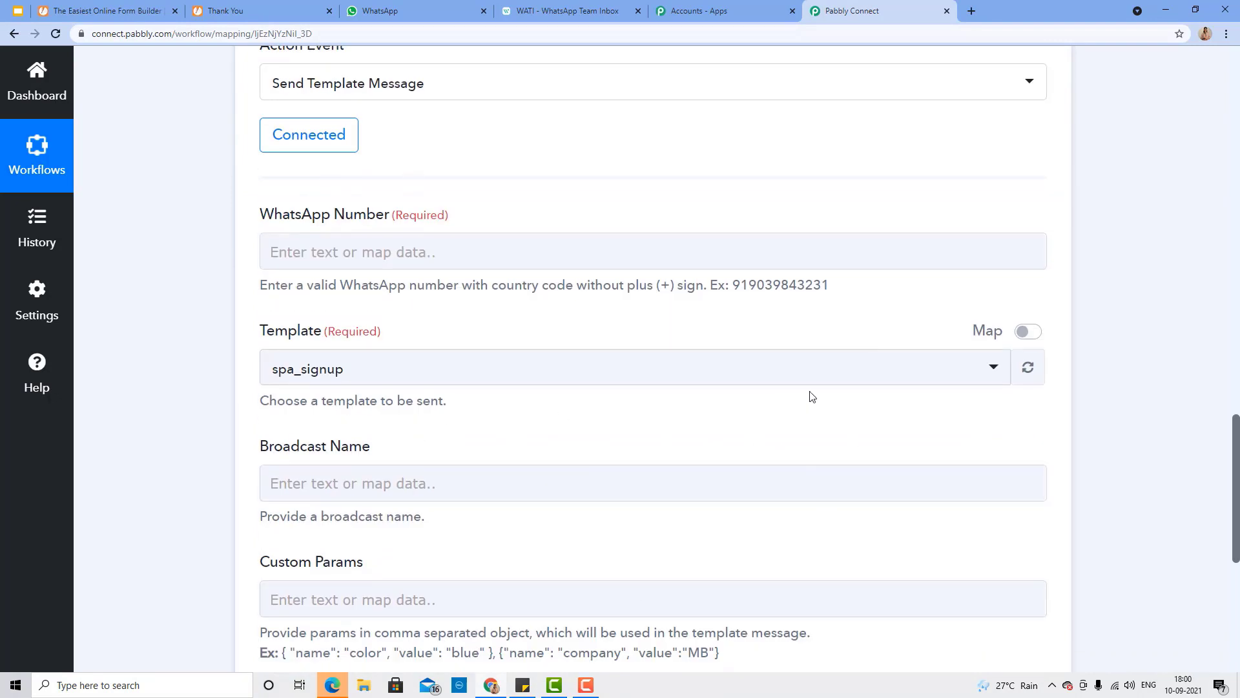
pyautogui.click(358, 264)
pyautogui.scroll(8, 323, 271)
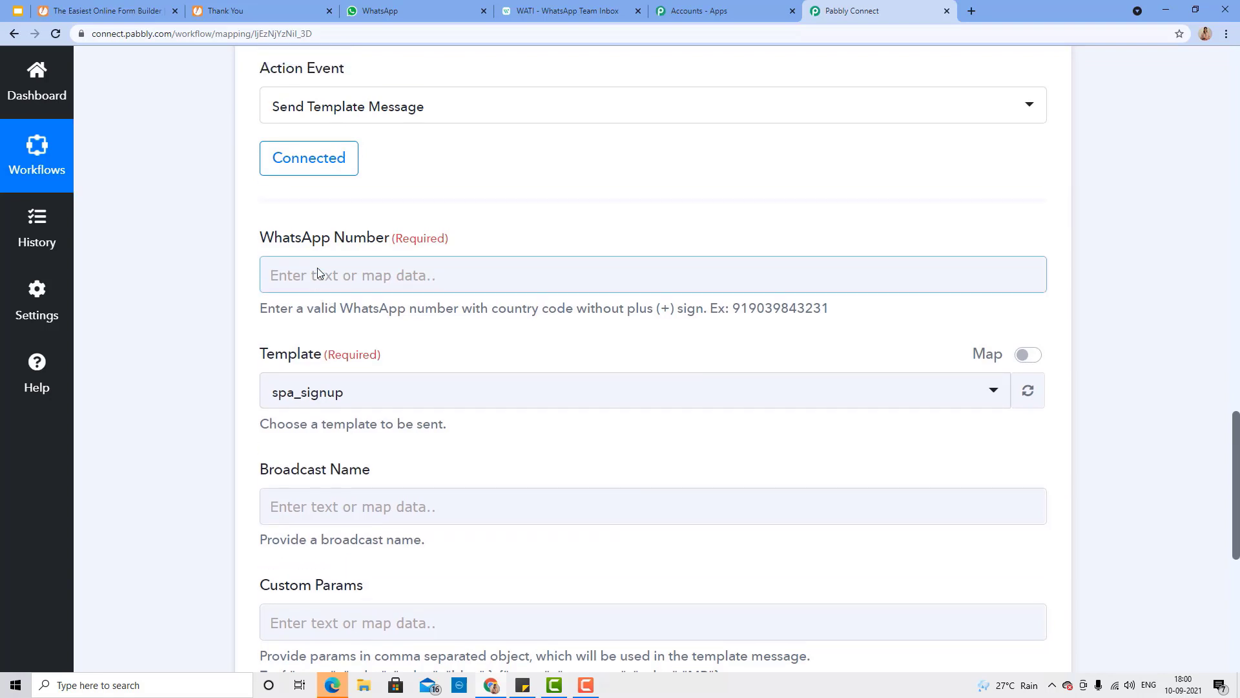
pyautogui.scroll(6, 594, 297)
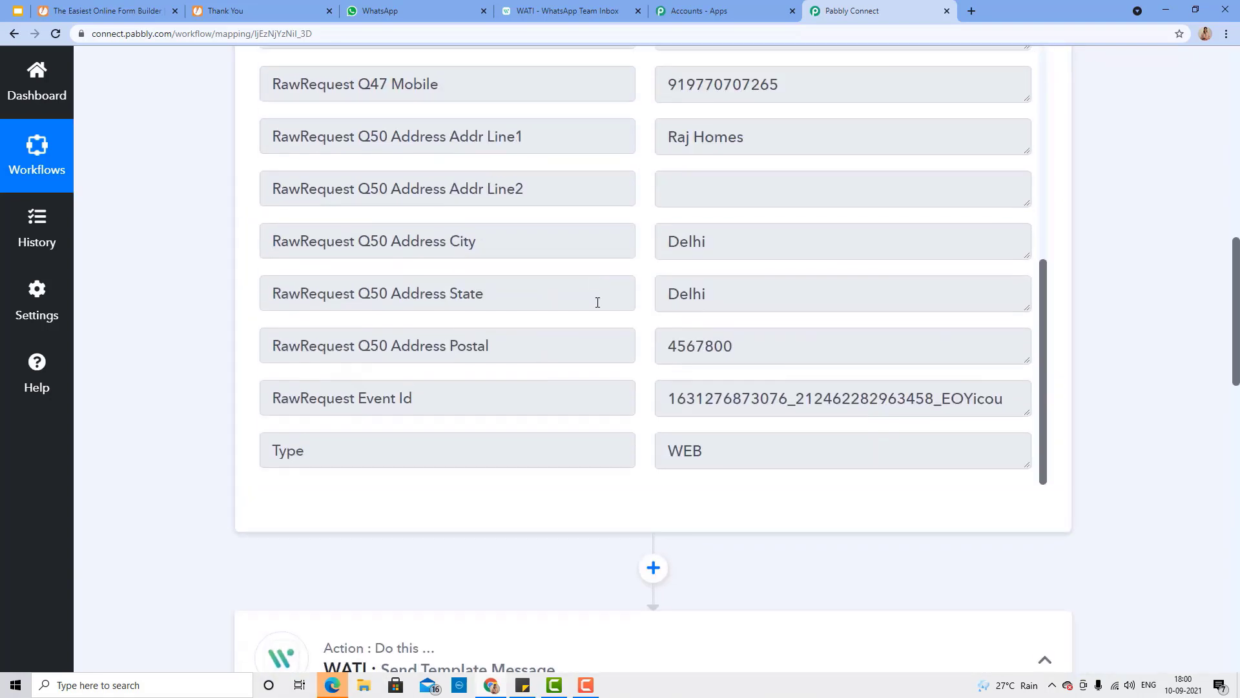
pyautogui.scroll(10, 825, 501)
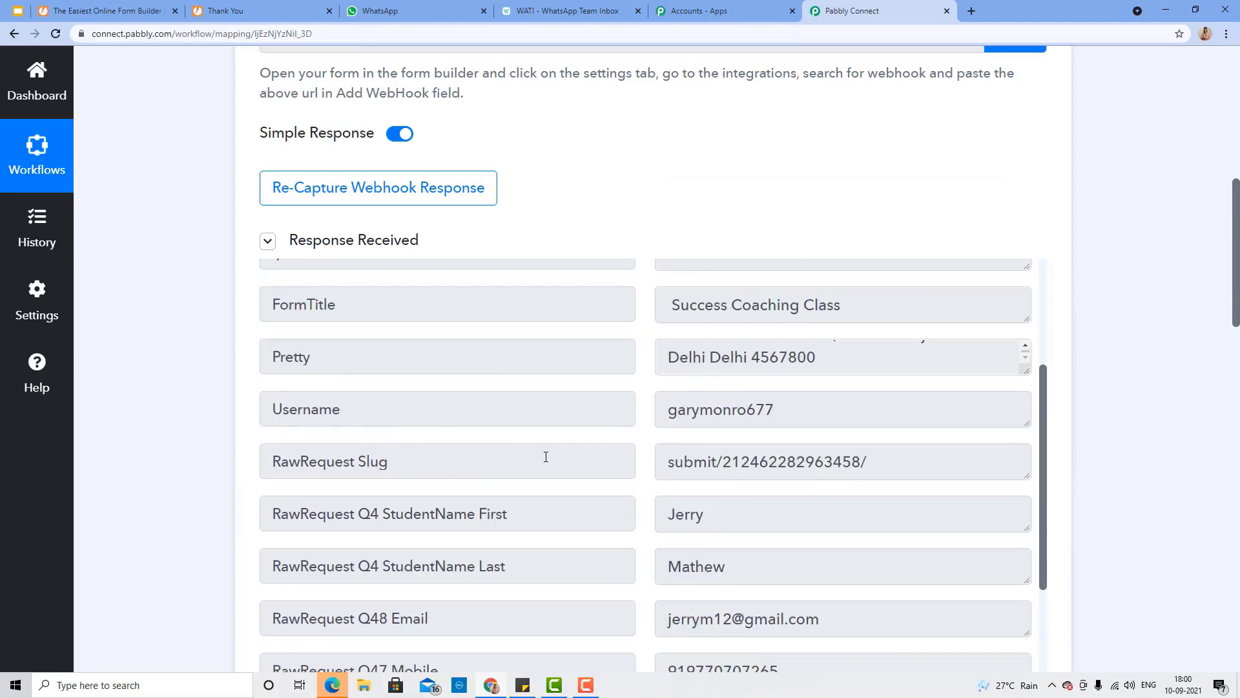
pyautogui.scroll(-7, 625, 455)
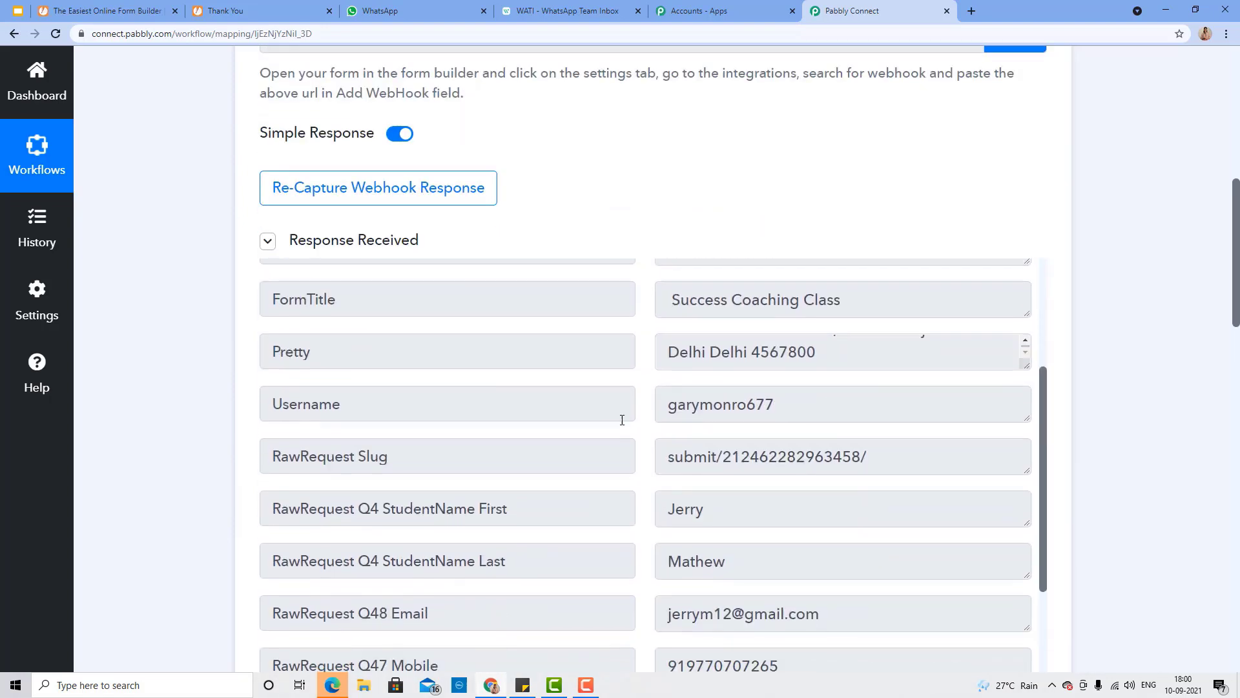
pyautogui.scroll(-8, 760, 402)
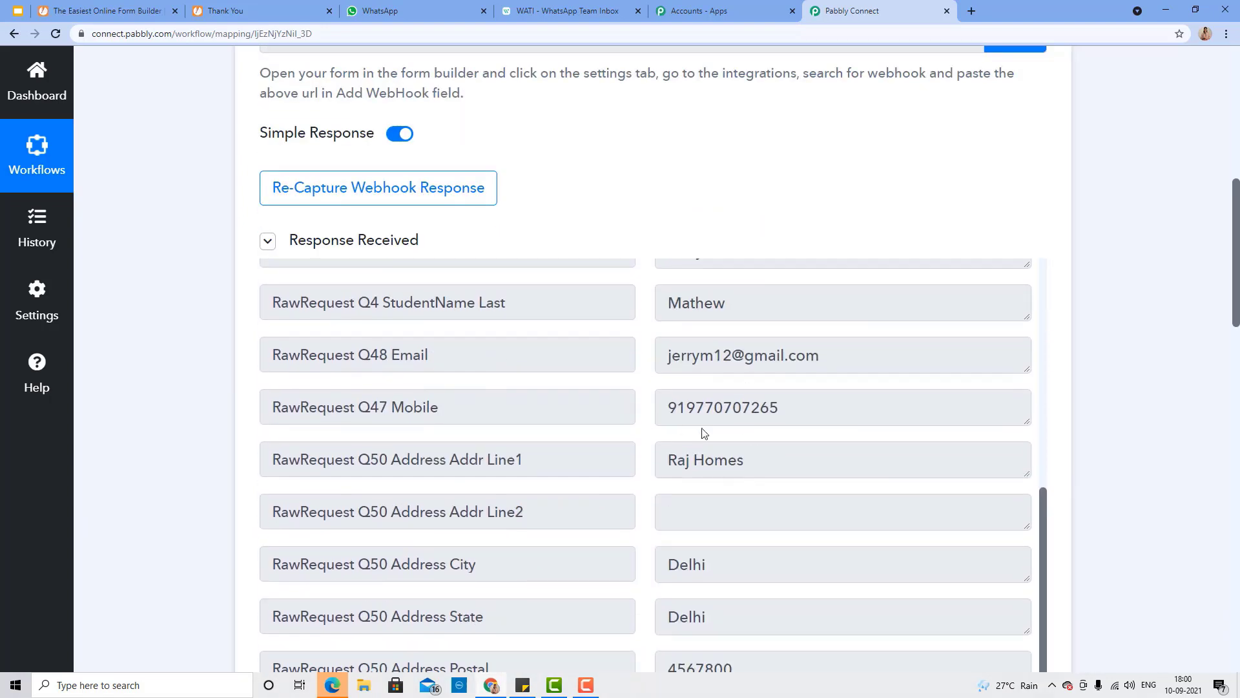
pyautogui.scroll(-9, 768, 497)
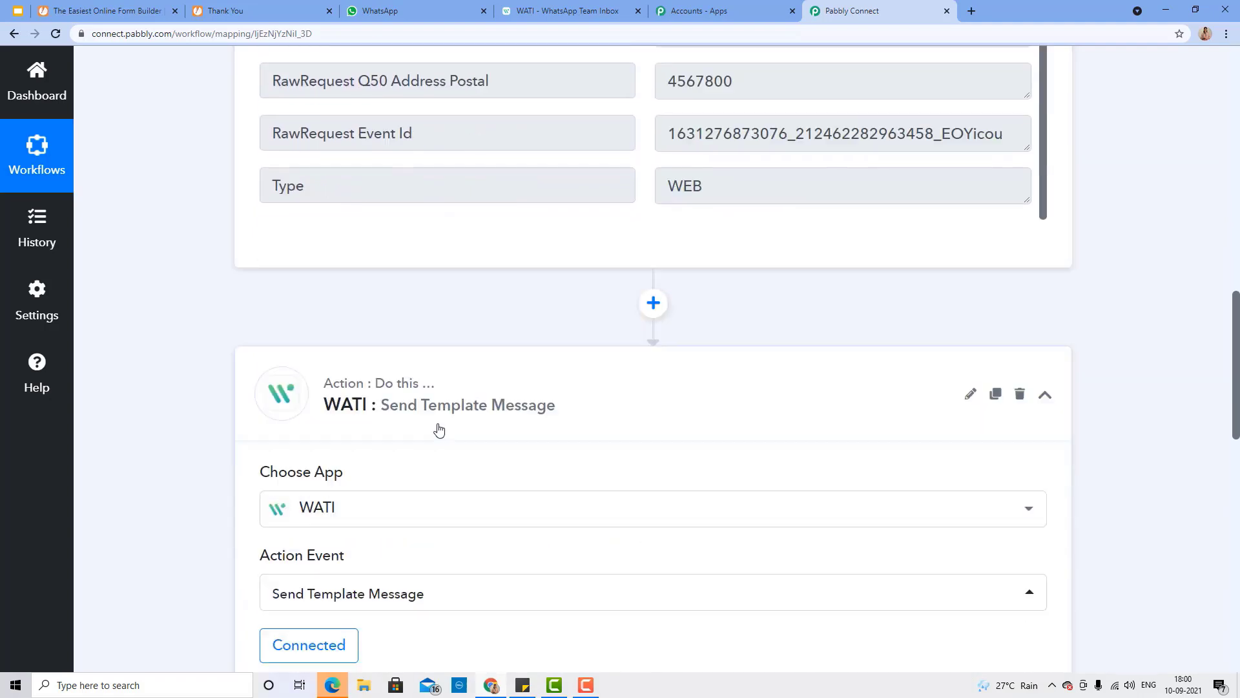
pyautogui.scroll(-2, 385, 512)
pyautogui.click(534, 407)
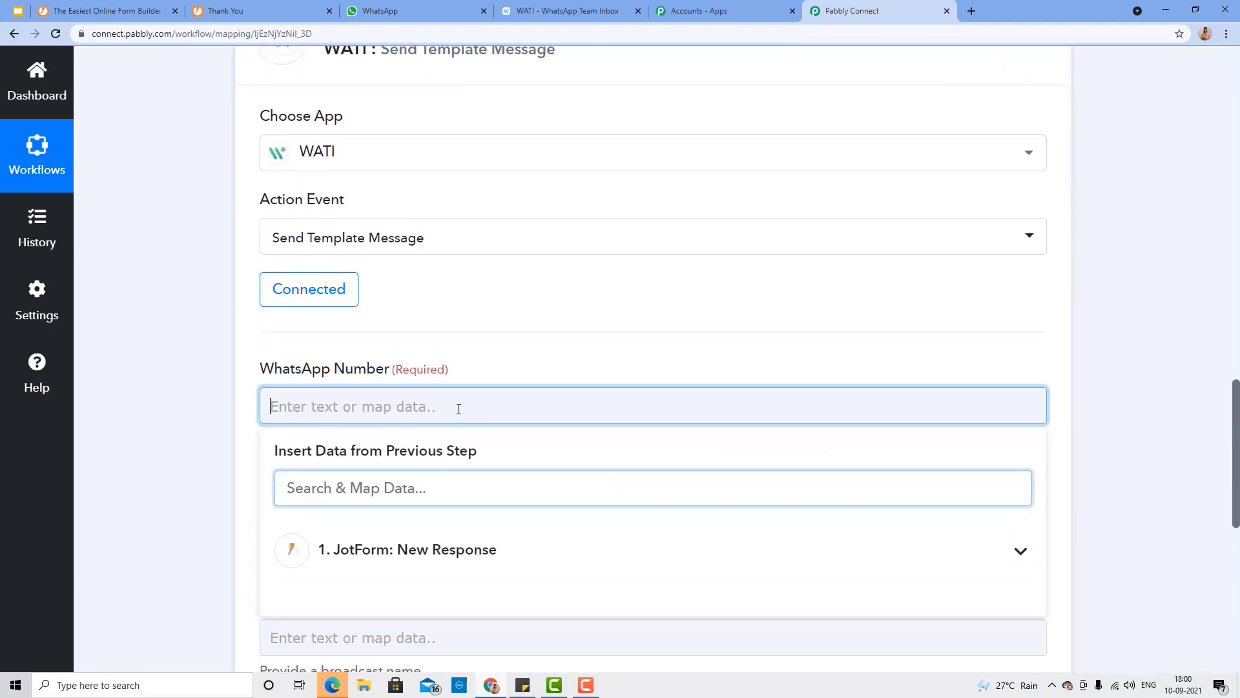
pyautogui.scroll(-3, 452, 394)
pyautogui.click(430, 361)
pyautogui.scroll(-5, 431, 491)
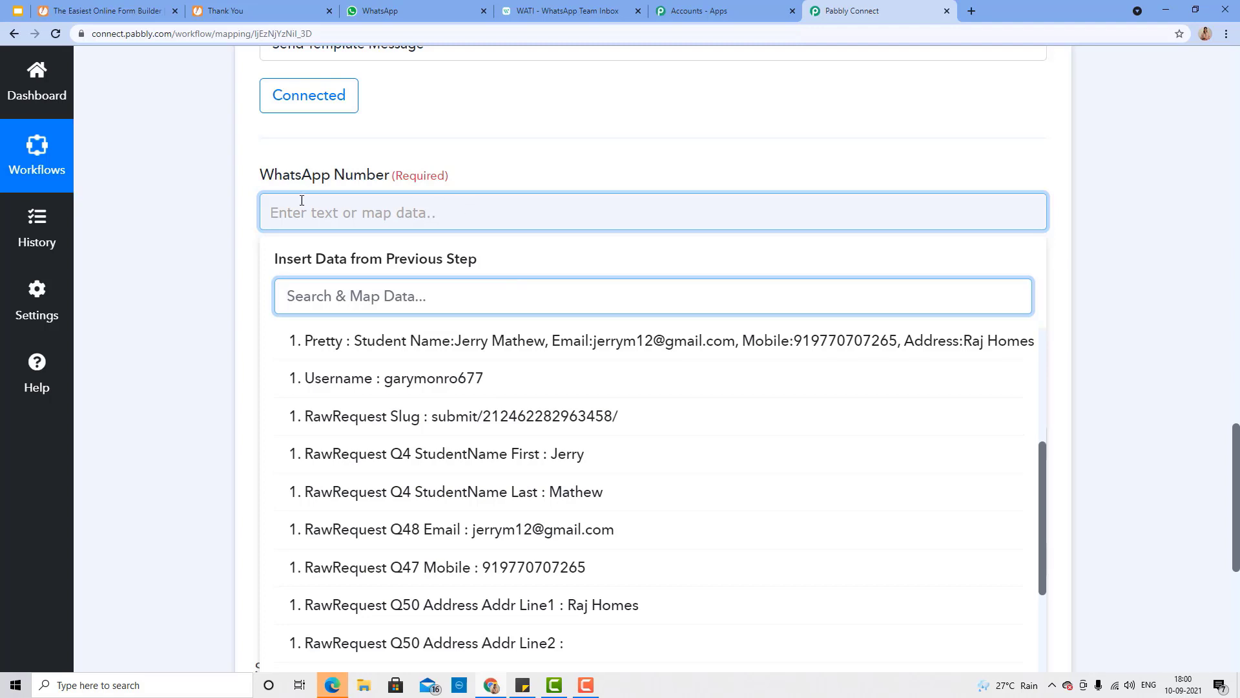
pyautogui.click(514, 184)
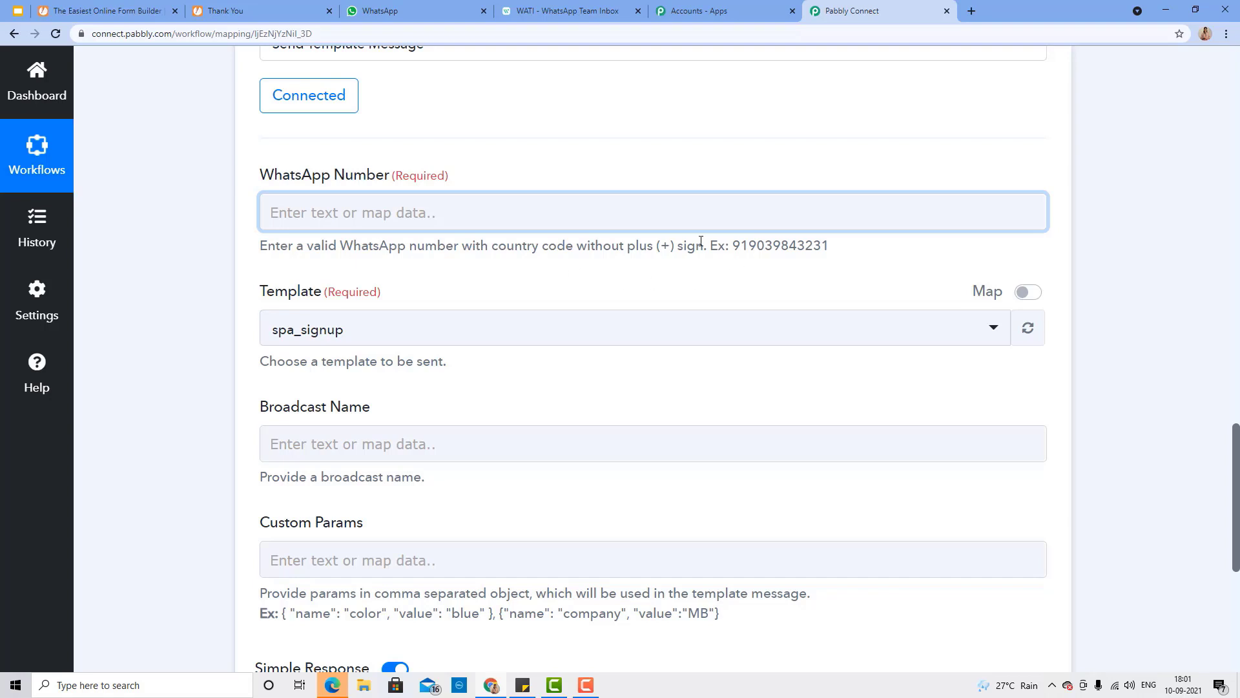
pyautogui.scroll(1, 573, 255)
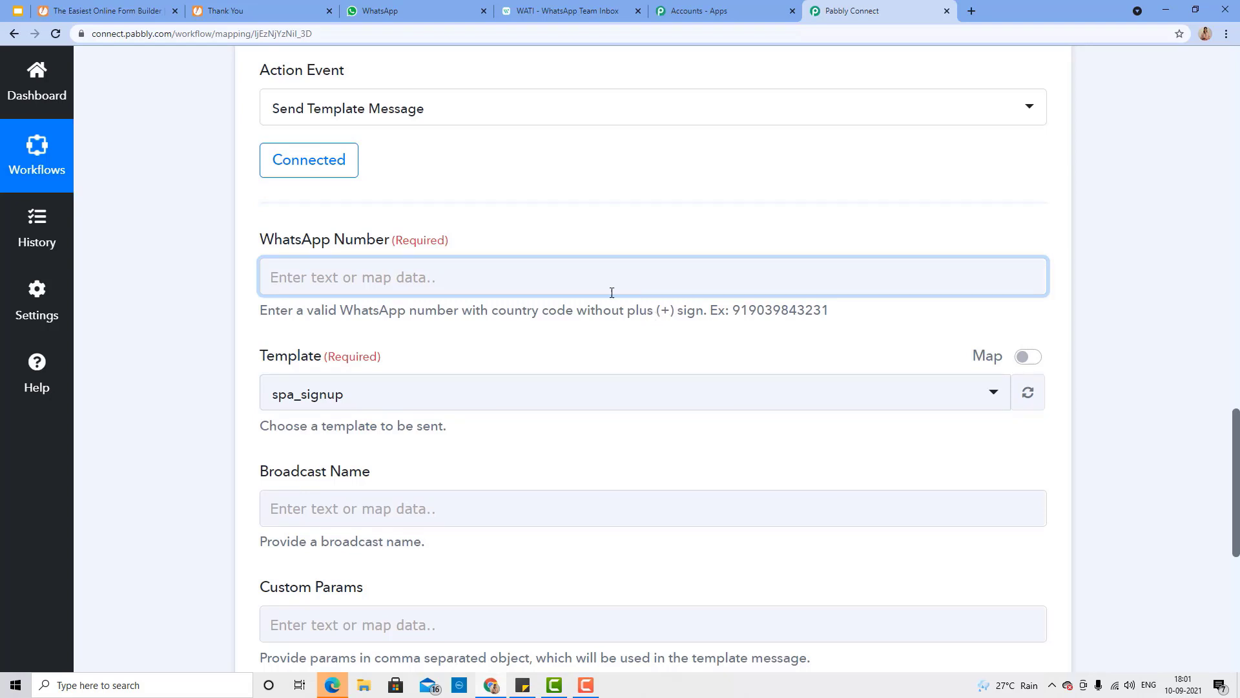
# Check the Mobile field in the submitted JotForm form and map RawRequest Q47 Mobile into the WATI action's WhatsApp Number field.
pyautogui.scroll(-3, 536, 188)
pyautogui.click(515, 219)
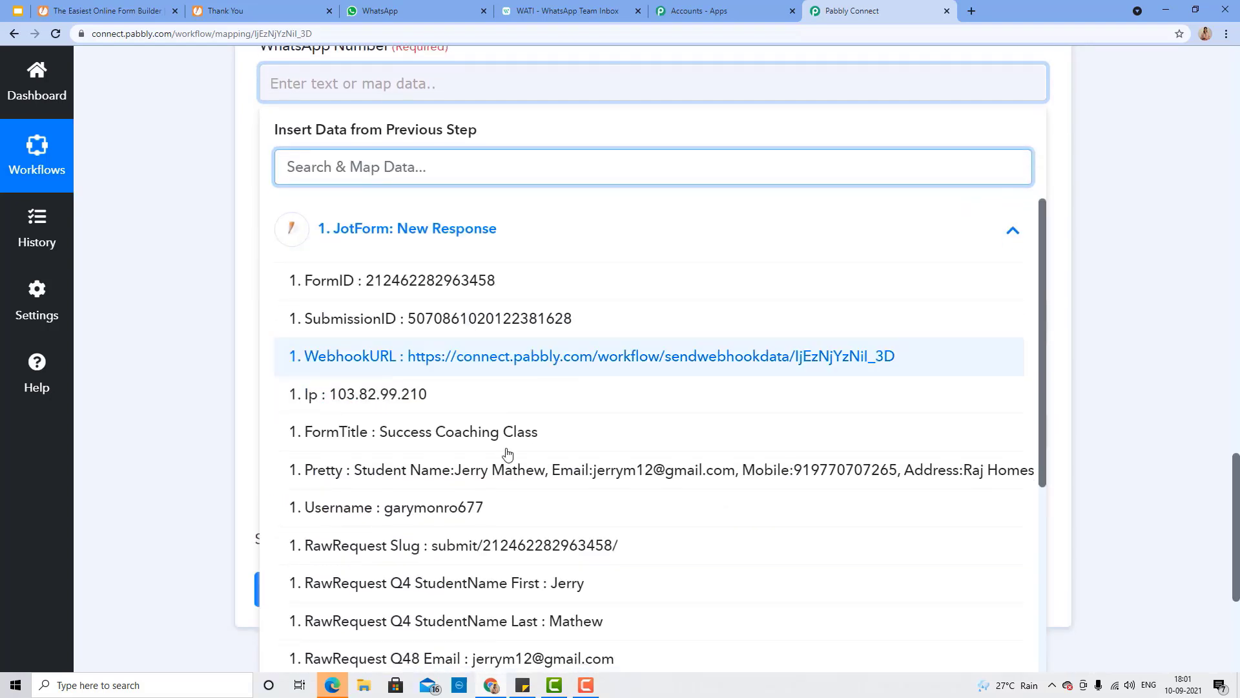
pyautogui.scroll(-2, 507, 454)
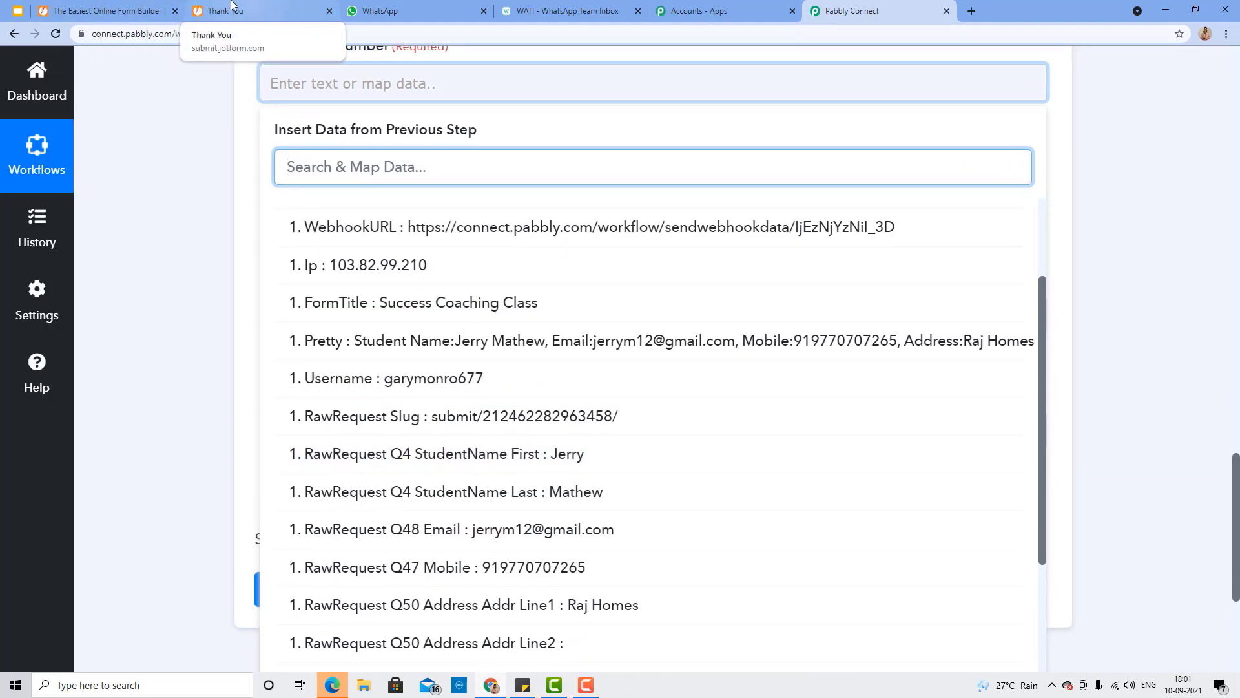
pyautogui.click(232, 7)
pyautogui.click(14, 33)
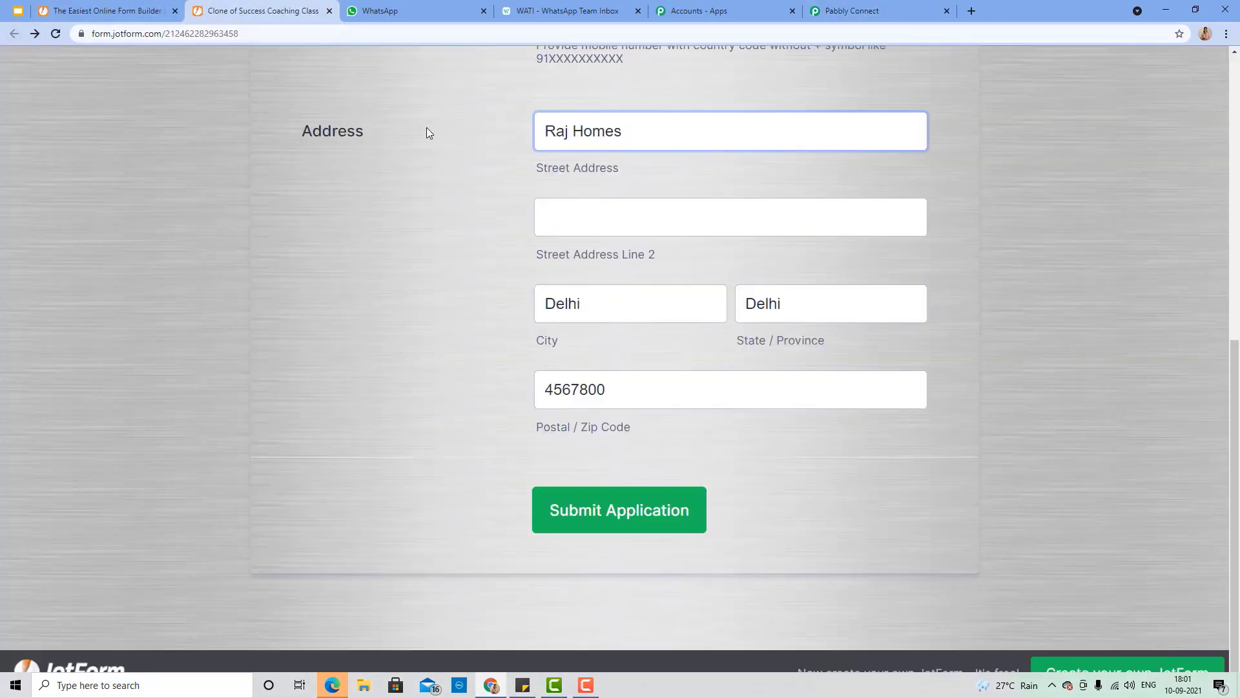
pyautogui.scroll(2, 427, 128)
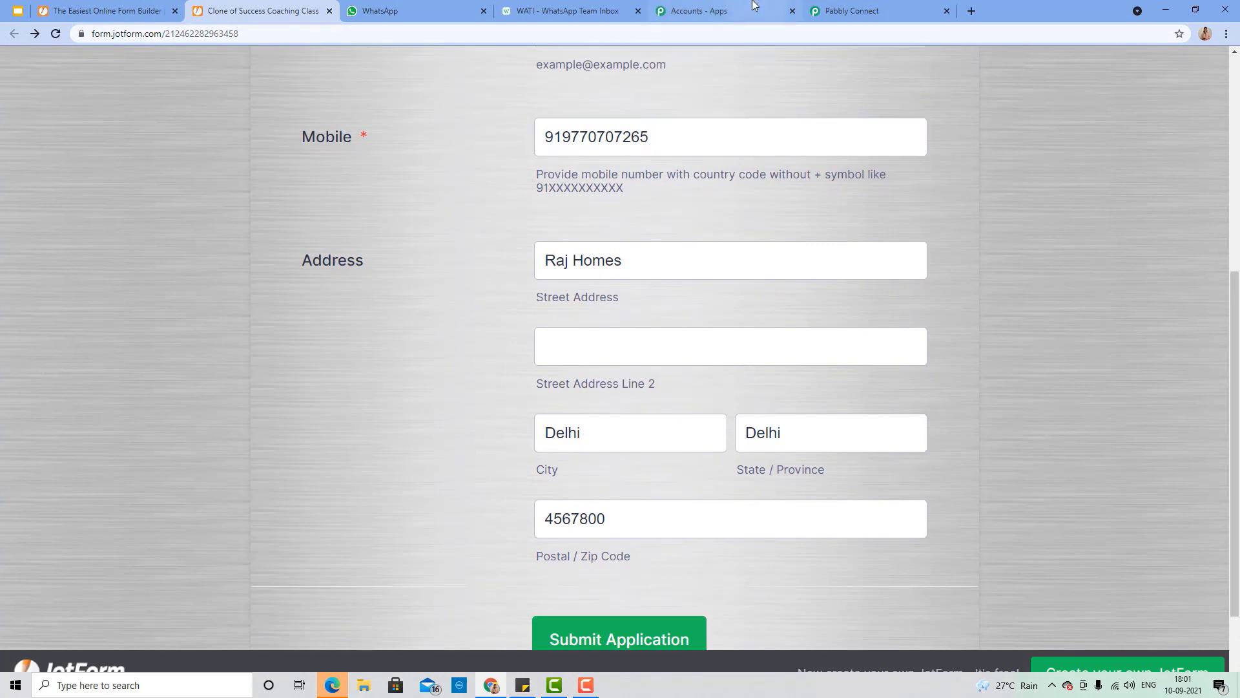
pyautogui.click(856, 10)
pyautogui.scroll(-3, 471, 383)
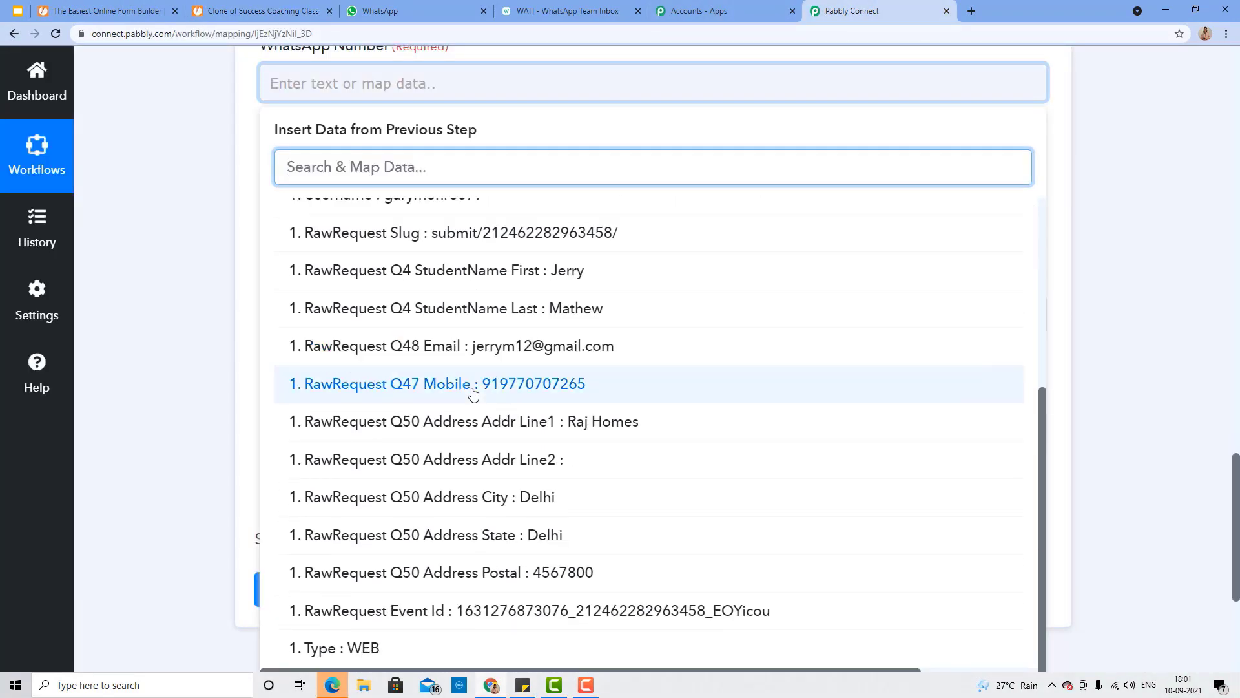
pyautogui.click(607, 379)
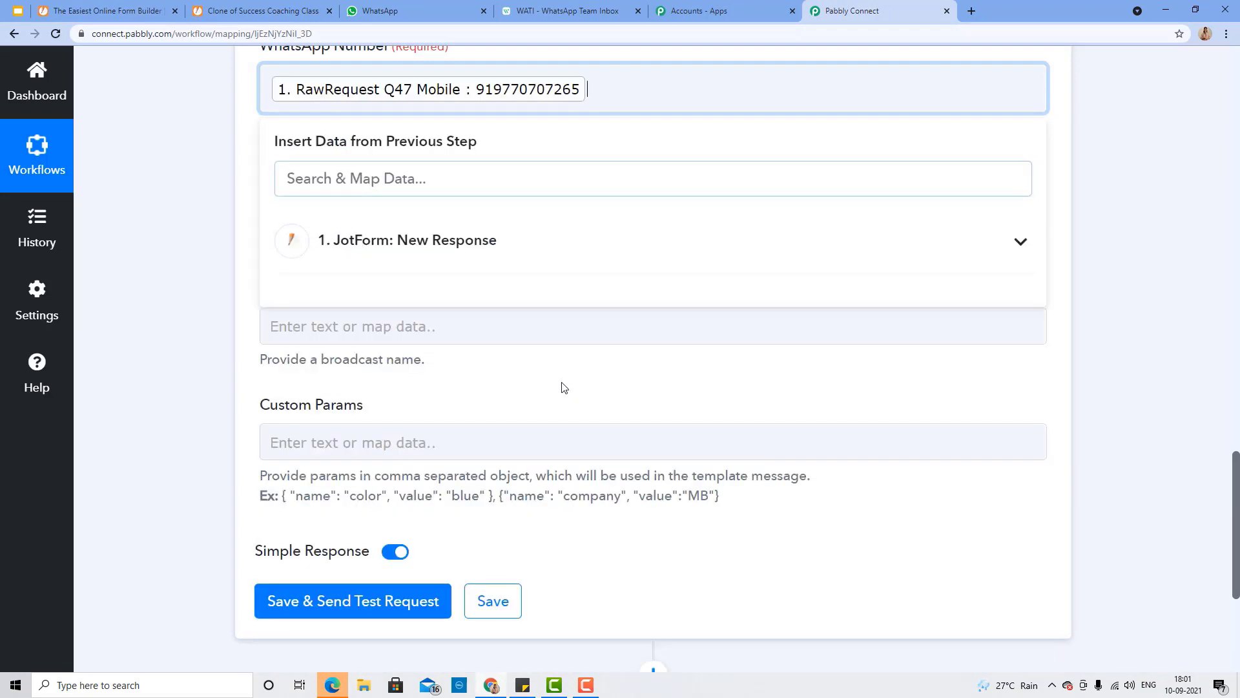
# Compare the mapped WhatsApp number with the mobile number in the JotForm response and close the data mapping list.
pyautogui.scroll(1, 469, 190)
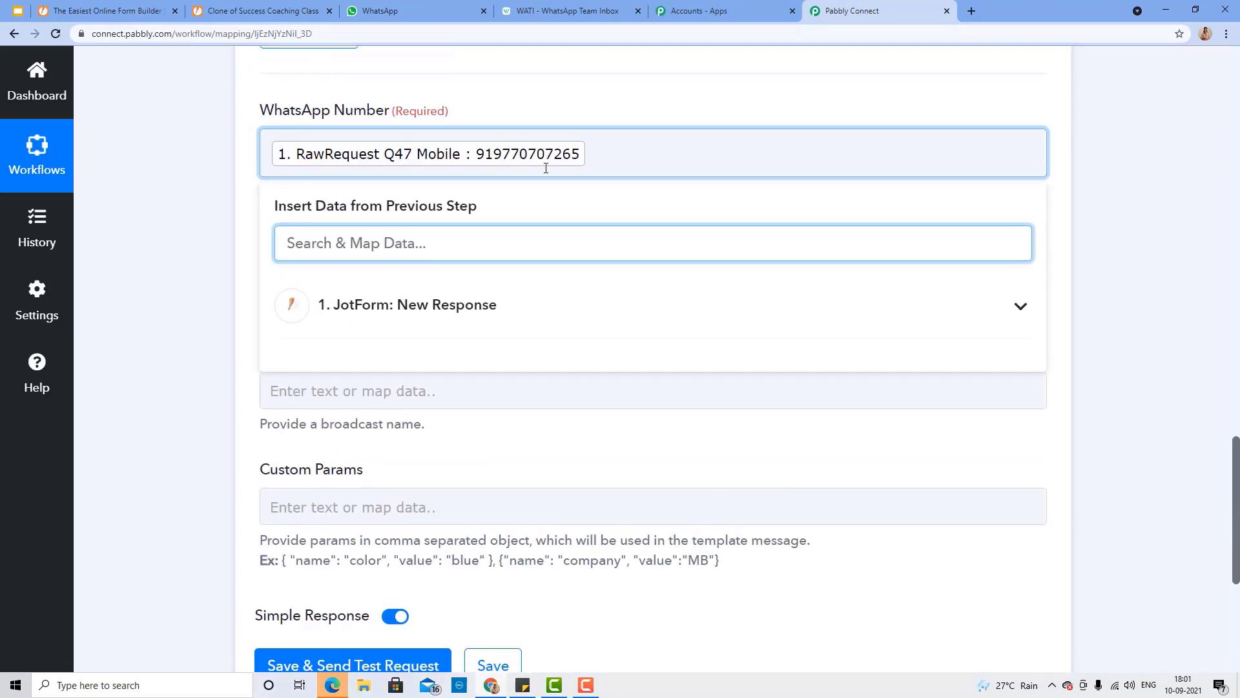
pyautogui.scroll(10, 585, 207)
pyautogui.scroll(4, 585, 207)
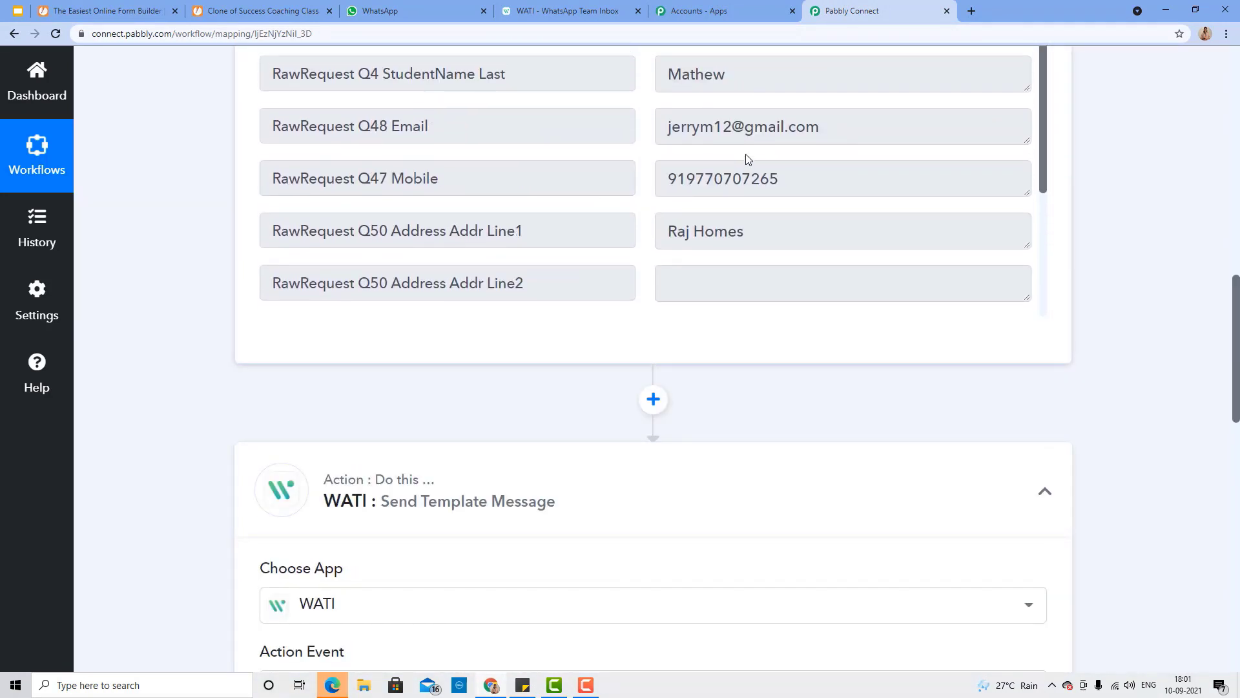
pyautogui.scroll(-7, 366, 274)
pyautogui.scroll(-5, 432, 288)
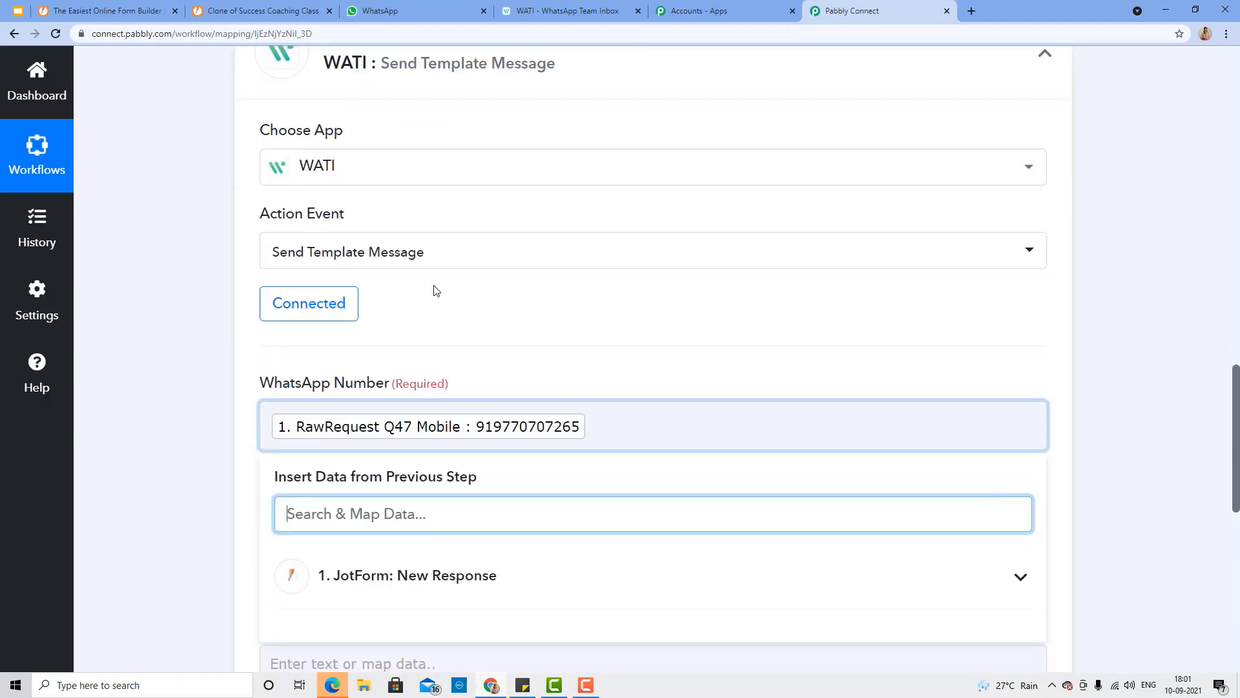
pyautogui.click(213, 327)
pyautogui.scroll(-2, 464, 362)
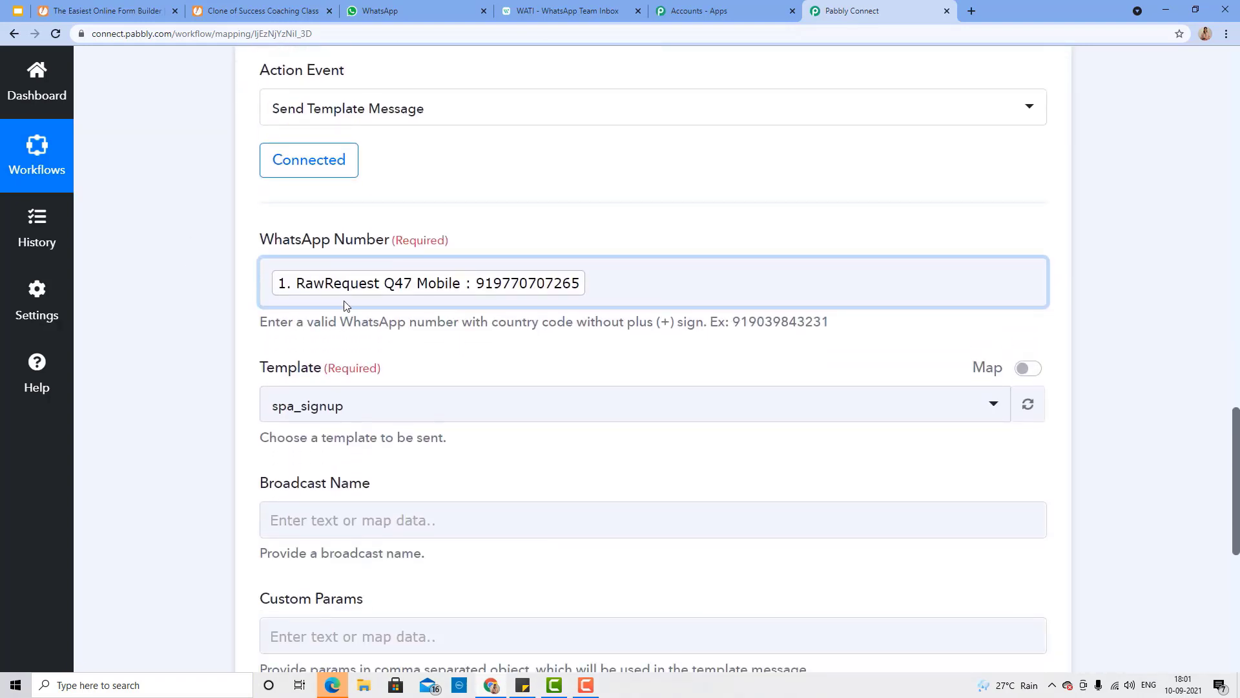
pyautogui.scroll(-1, 294, 284)
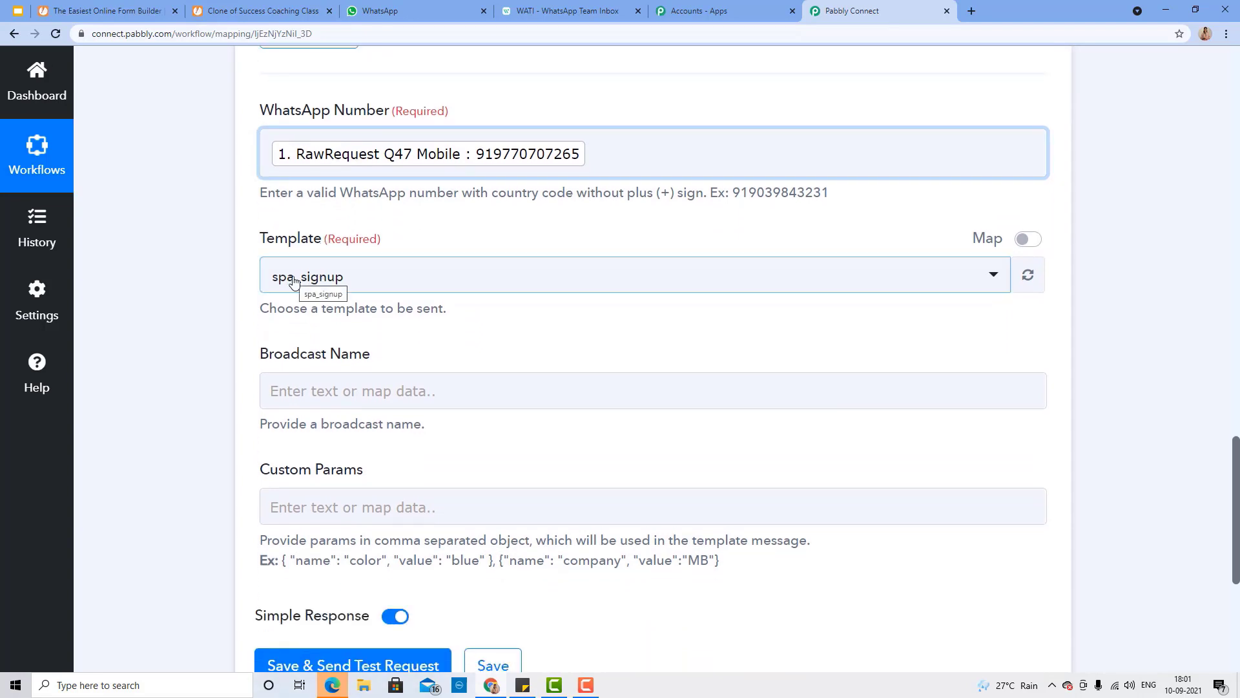
# Browse the list of message templates available for the WATI action.
pyautogui.click(294, 282)
pyautogui.scroll(-3, 417, 377)
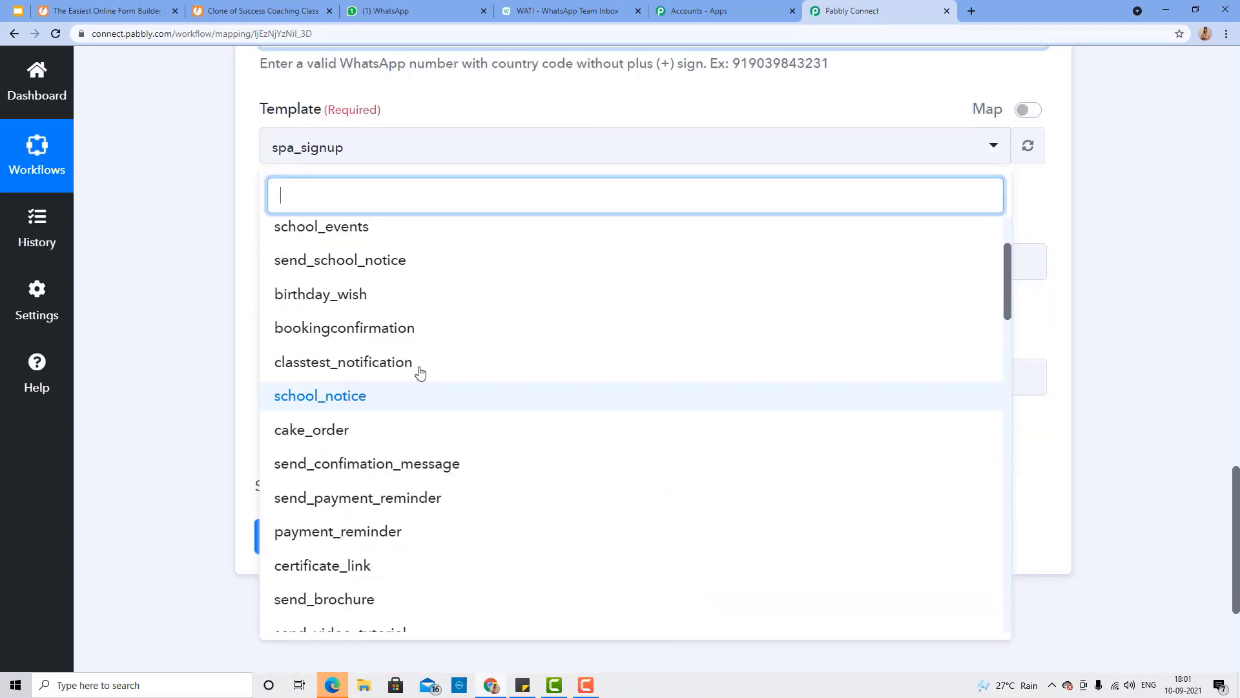
pyautogui.scroll(1, 418, 375)
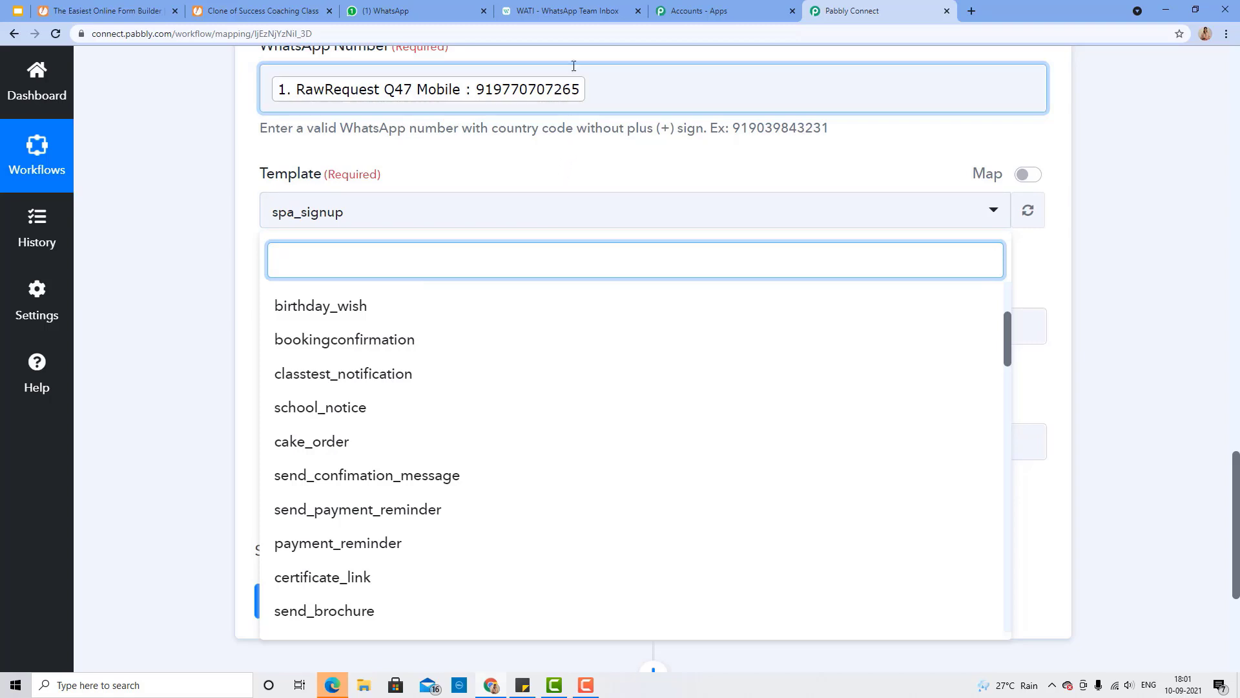
# Switch to WATI, open the template messages in the Broadcast section and browse the first three pages.
pyautogui.click(561, 12)
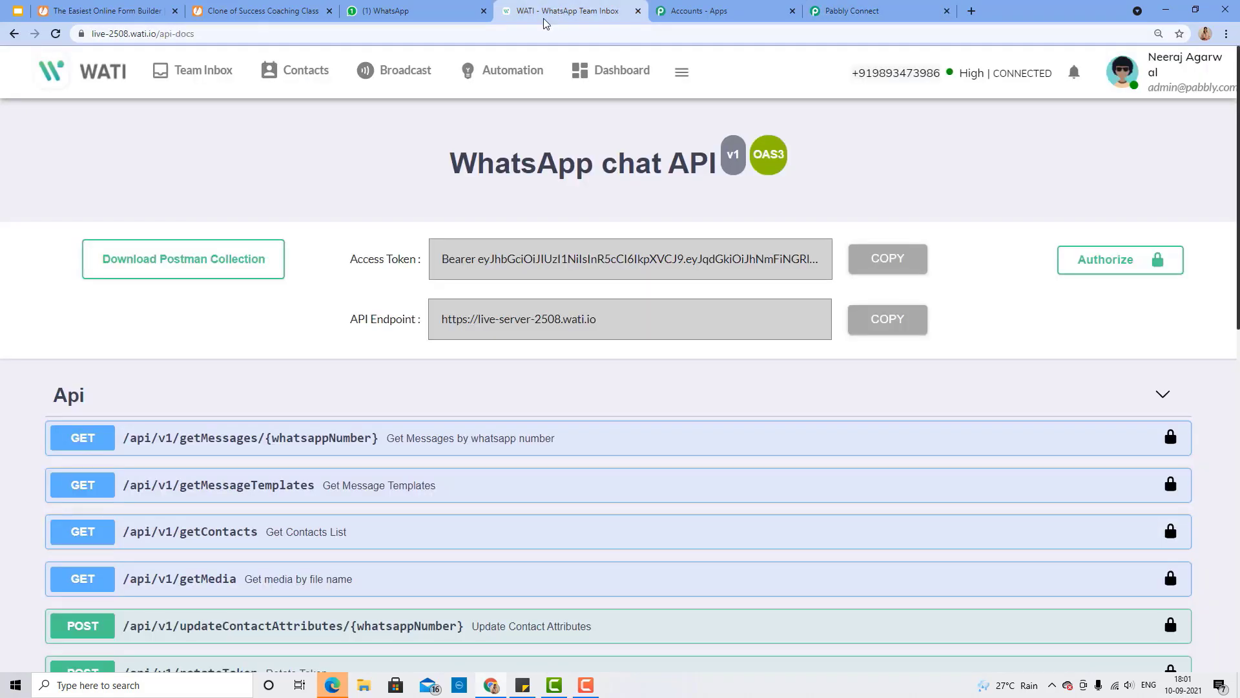
pyautogui.click(412, 77)
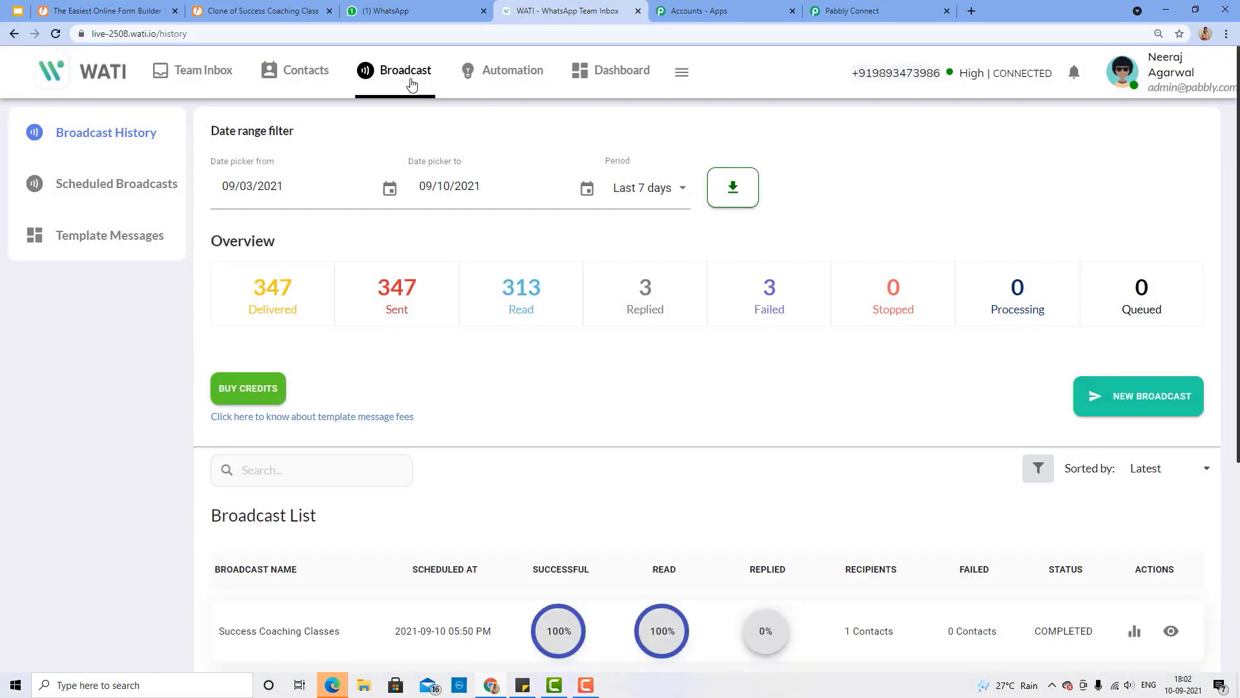
pyautogui.click(72, 244)
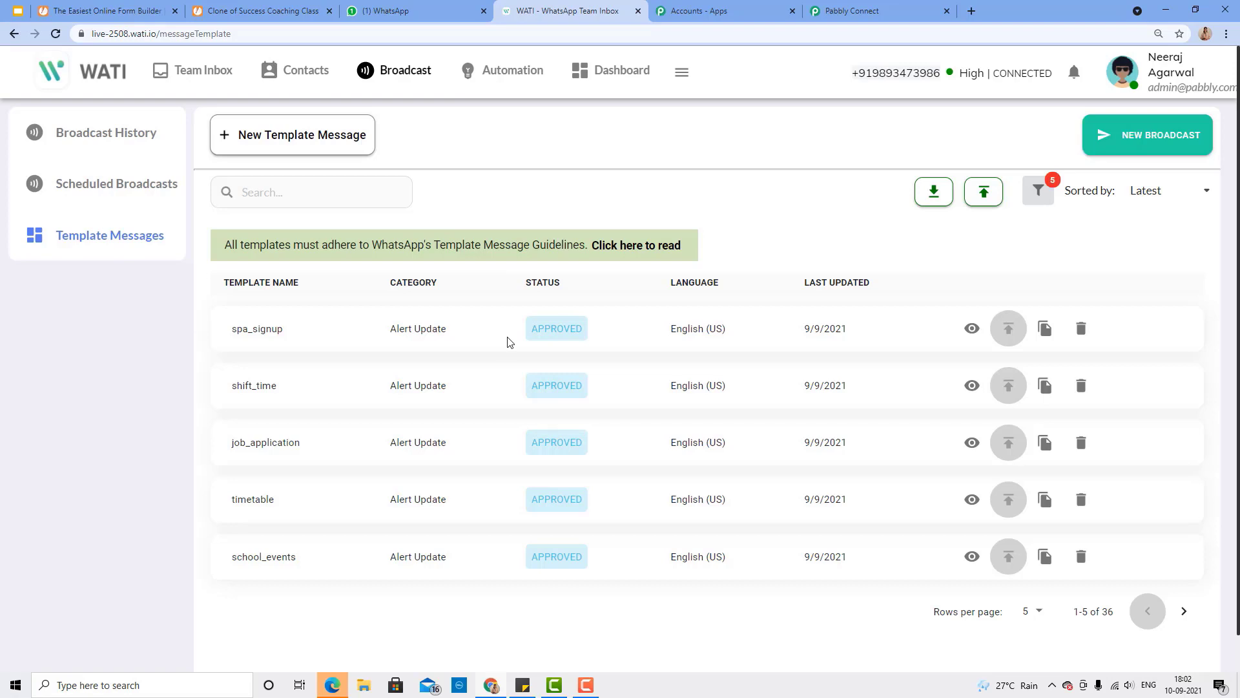
pyautogui.click(1186, 611)
pyautogui.click(1186, 610)
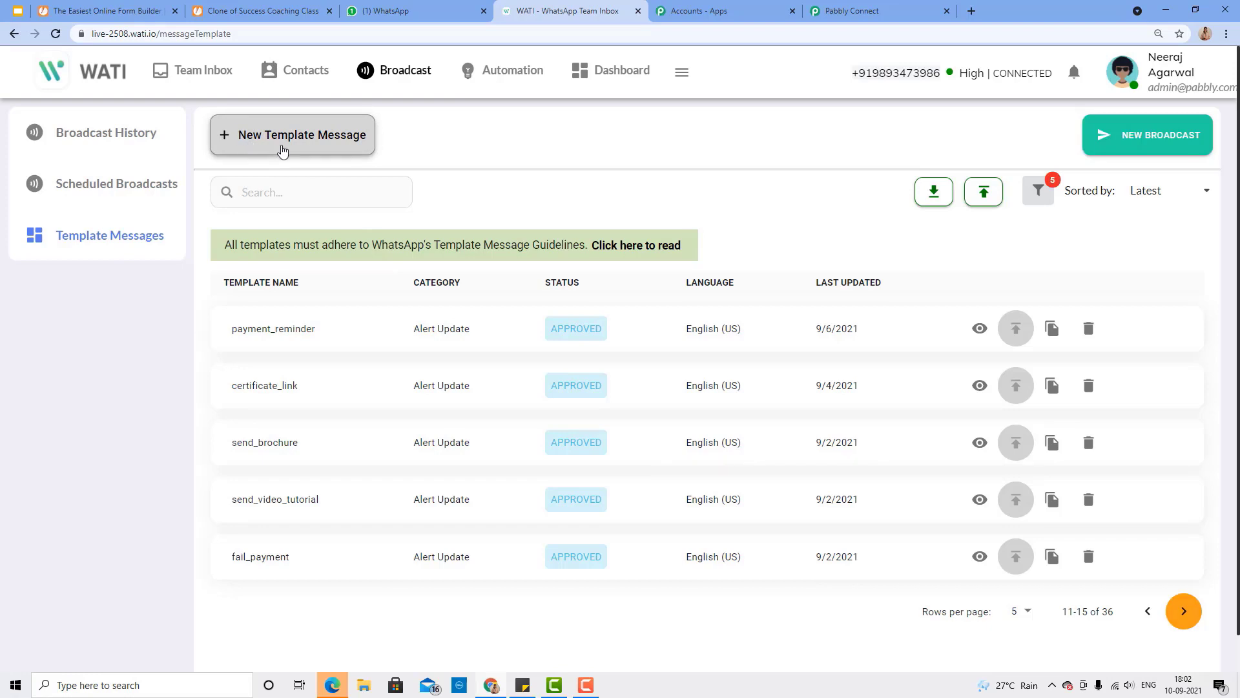
# Open a new template message form, enlarge its body box and examine the category, header, body, footer and button options.
pyautogui.click(254, 148)
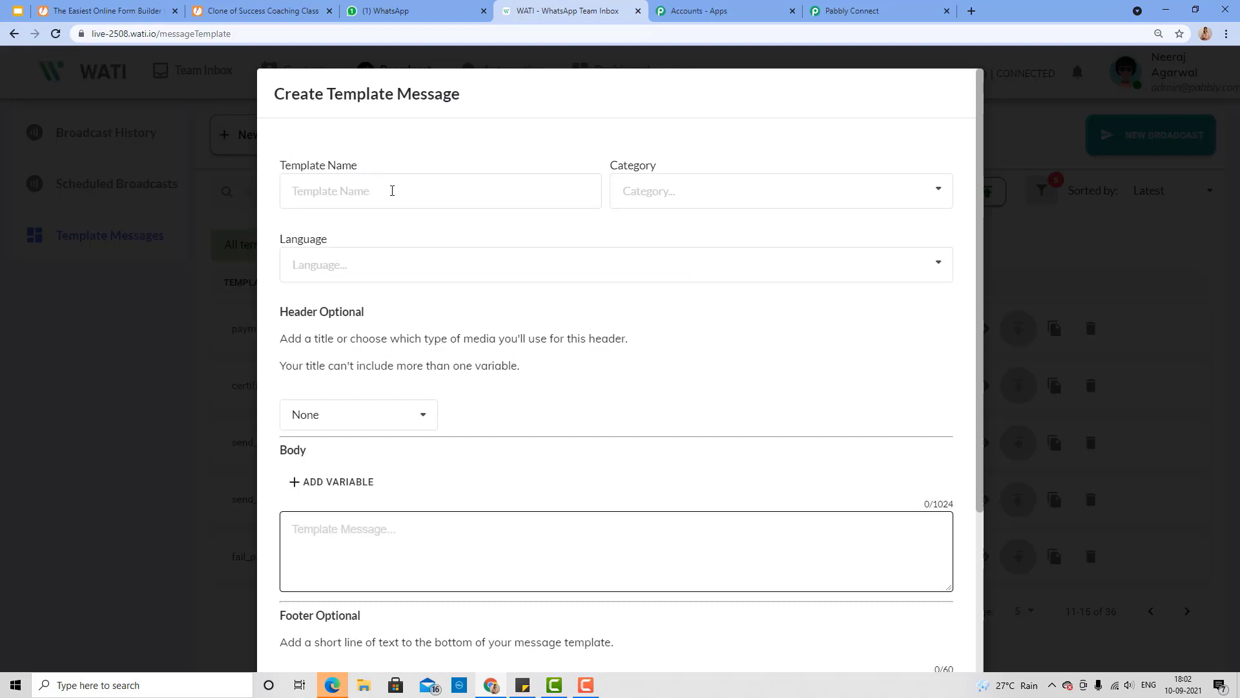
pyautogui.click(684, 187)
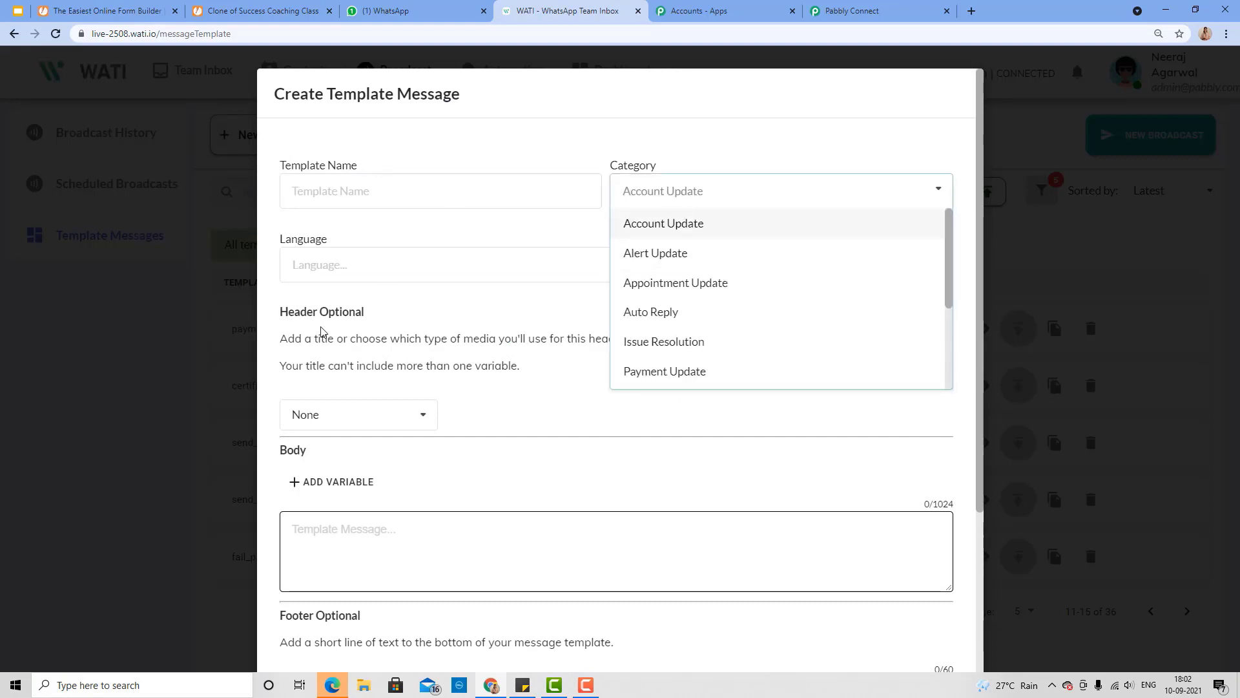
pyautogui.click(938, 189)
pyautogui.scroll(-3, 807, 342)
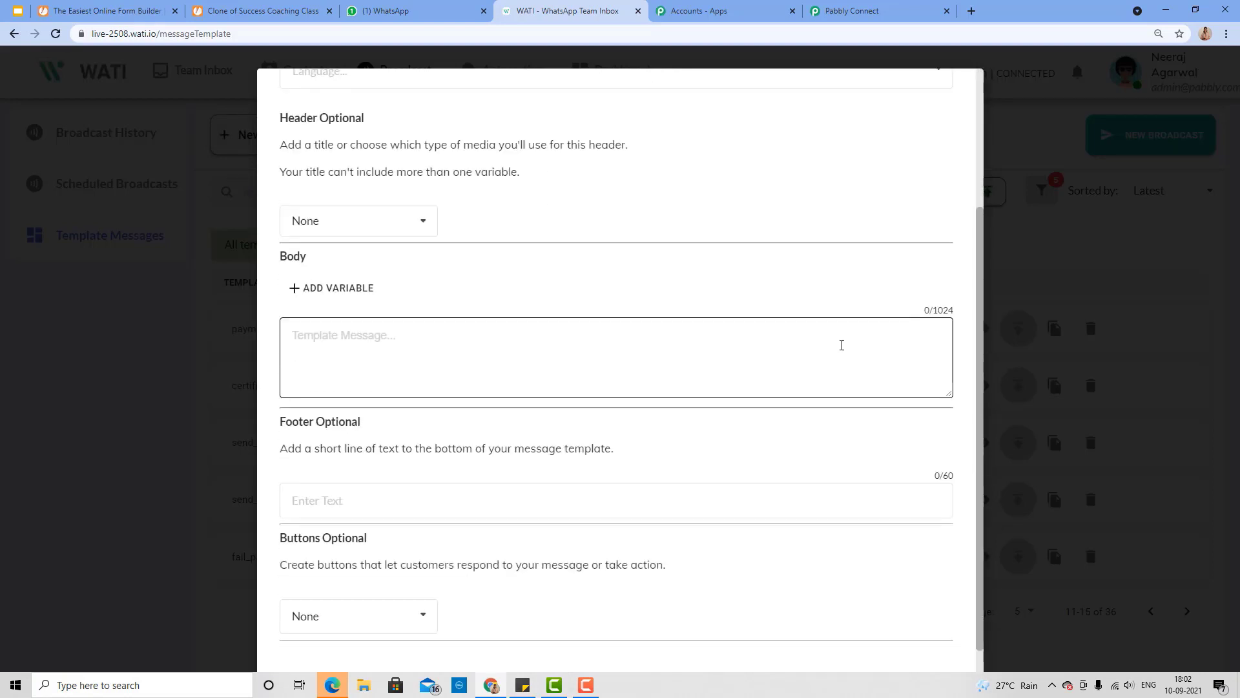
pyautogui.moveTo(948, 392); pyautogui.dragTo(956, 655)
pyautogui.scroll(-2, 645, 356)
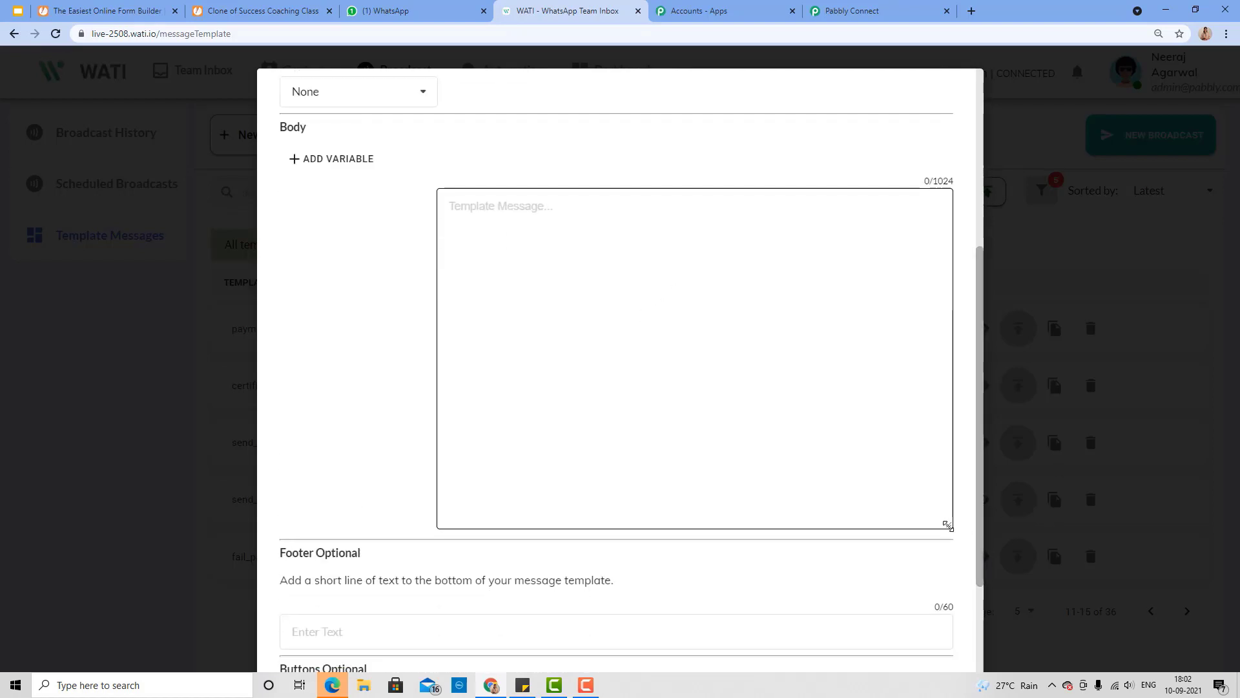
pyautogui.moveTo(947, 524); pyautogui.dragTo(954, 571)
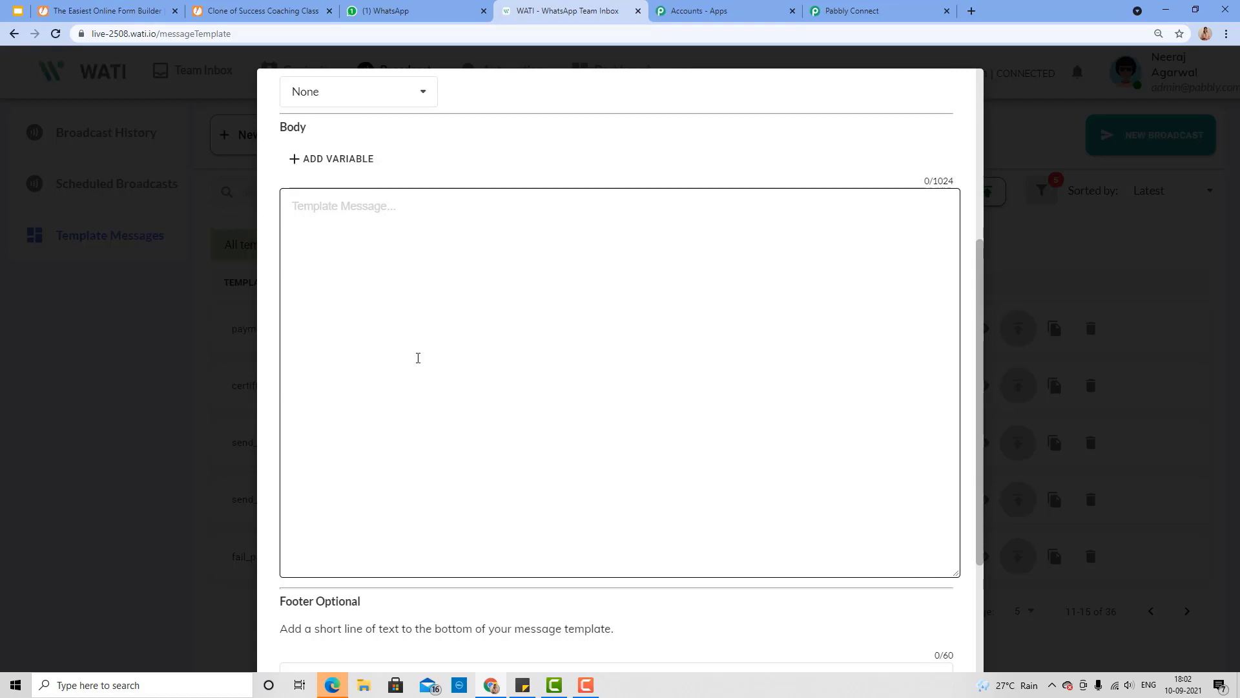
pyautogui.scroll(-4, 427, 352)
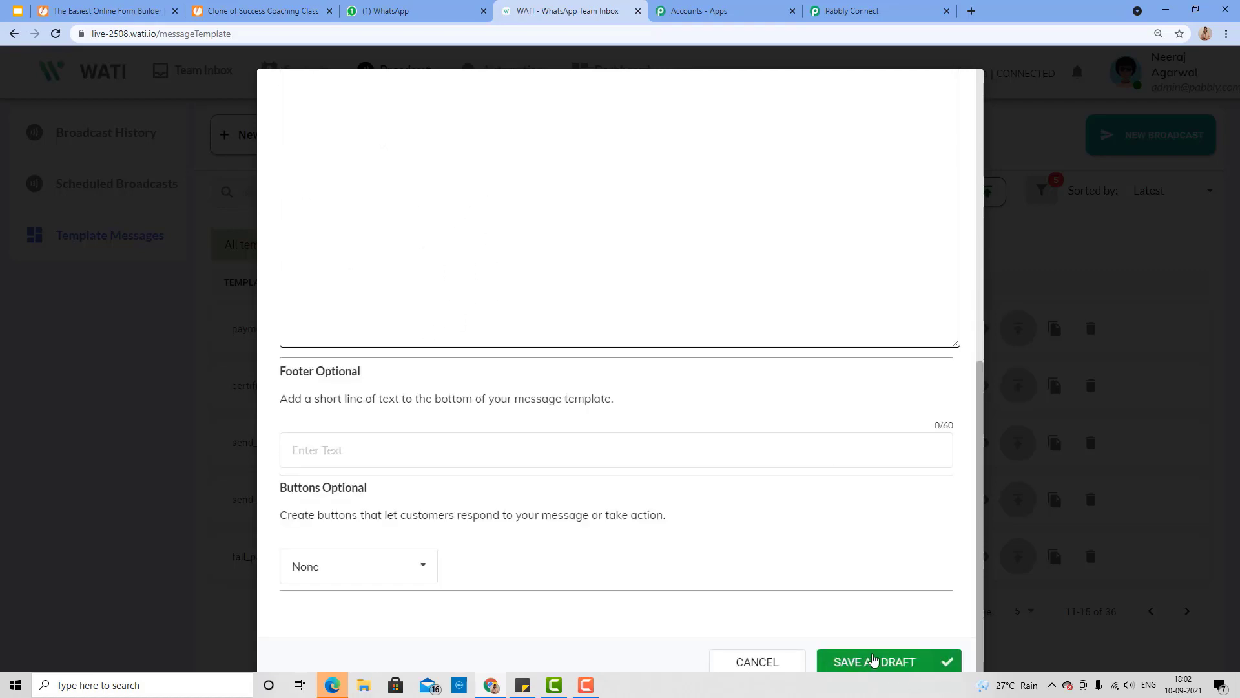
# Close the new template form, open the send_brochure template and examine its header and the variables in its enlarged body.
pyautogui.click(1080, 255)
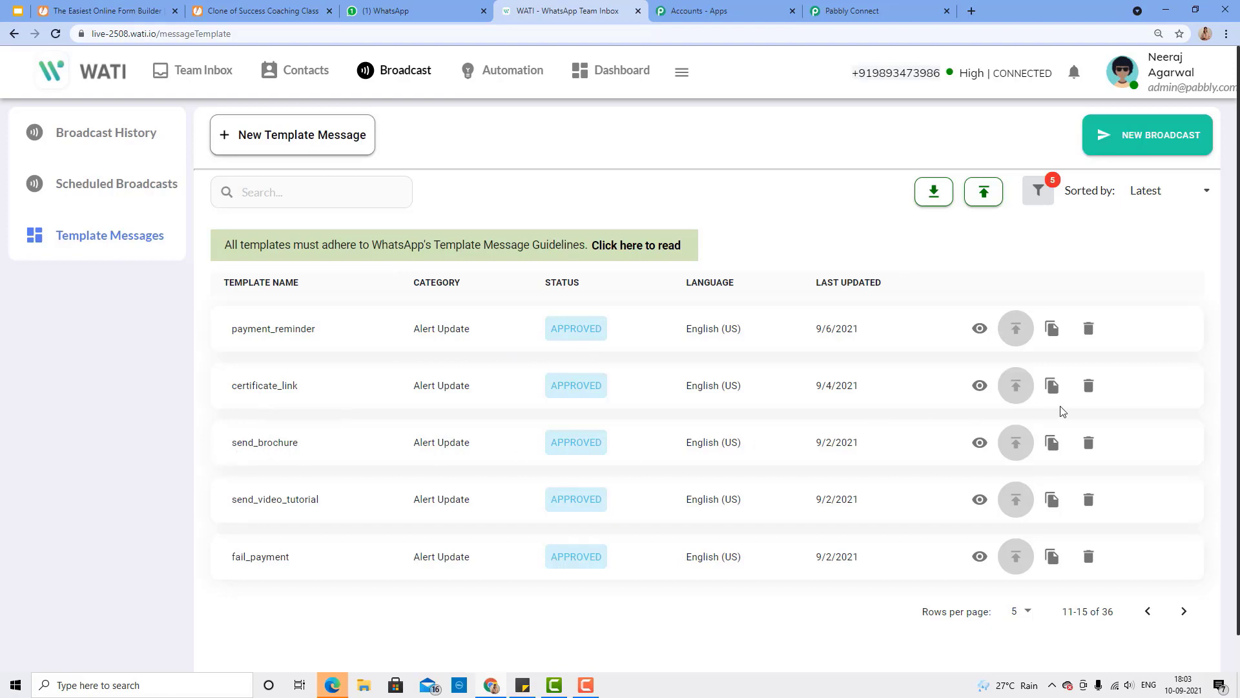
pyautogui.click(980, 442)
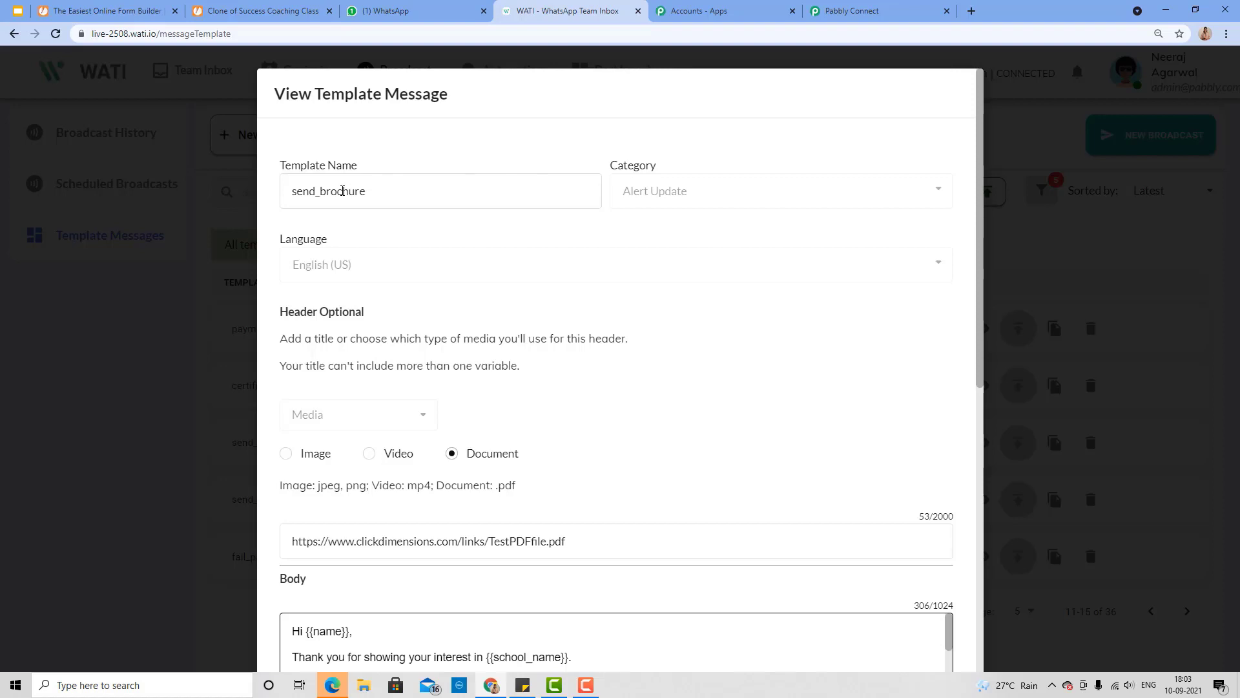
pyautogui.scroll(-3, 352, 319)
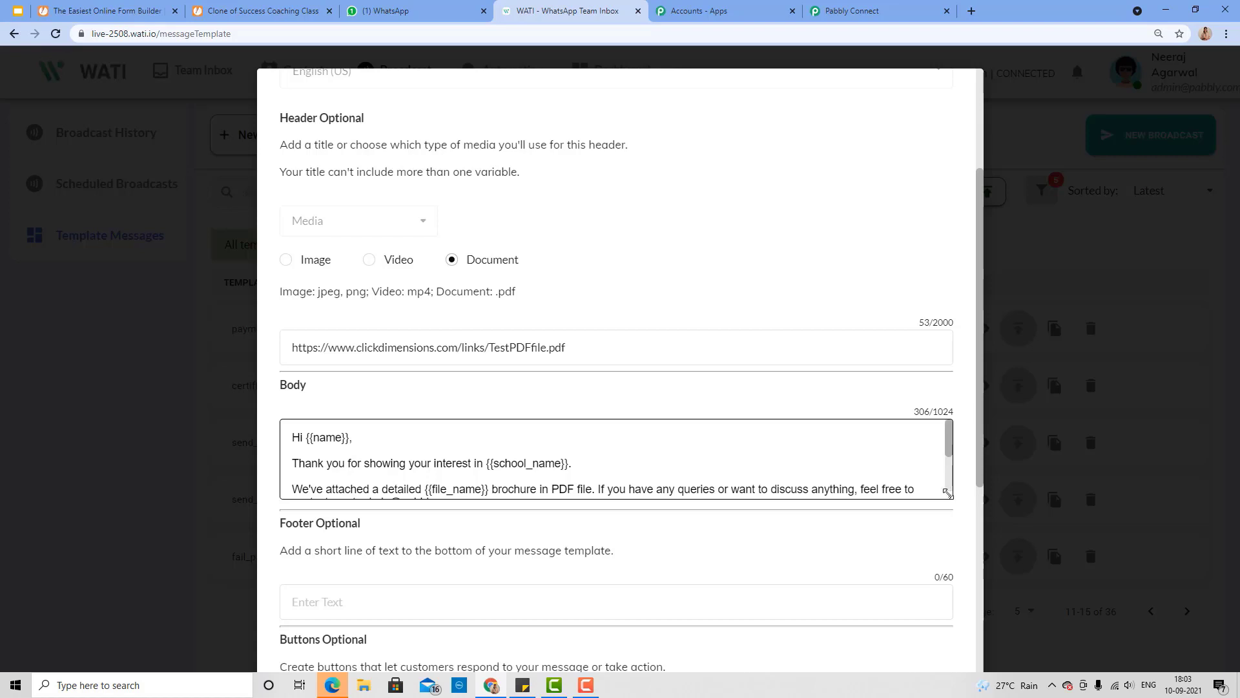
pyautogui.moveTo(947, 493); pyautogui.dragTo(962, 641)
pyautogui.scroll(-2, 406, 303)
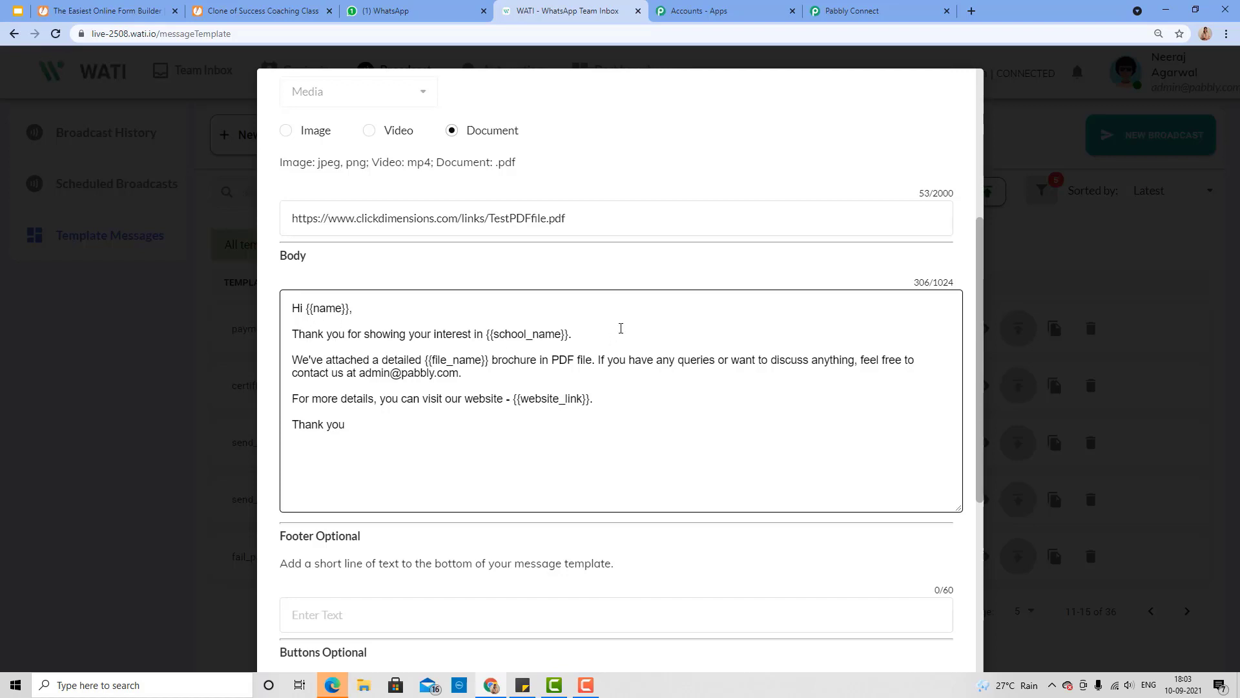
# Switch to Pabbly Connect, search the WATI action's templates for "Sen" and choose send_brochure.
pyautogui.click(904, 11)
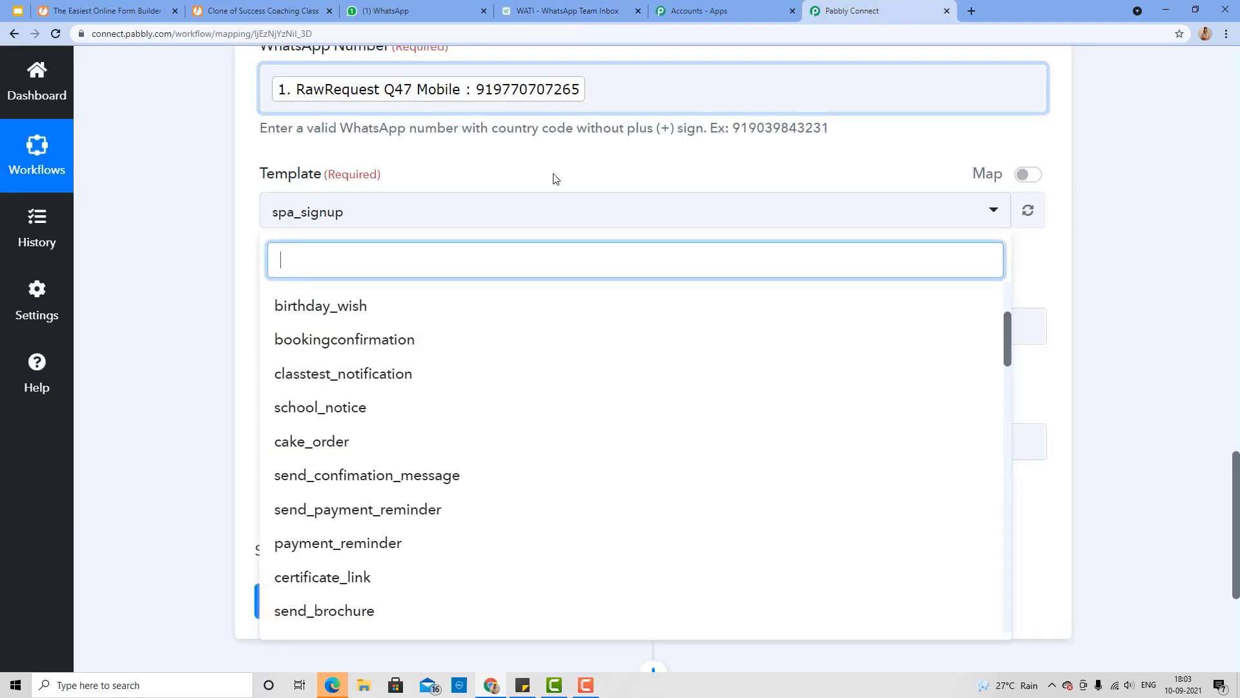
pyautogui.click(480, 220)
pyautogui.click(476, 225)
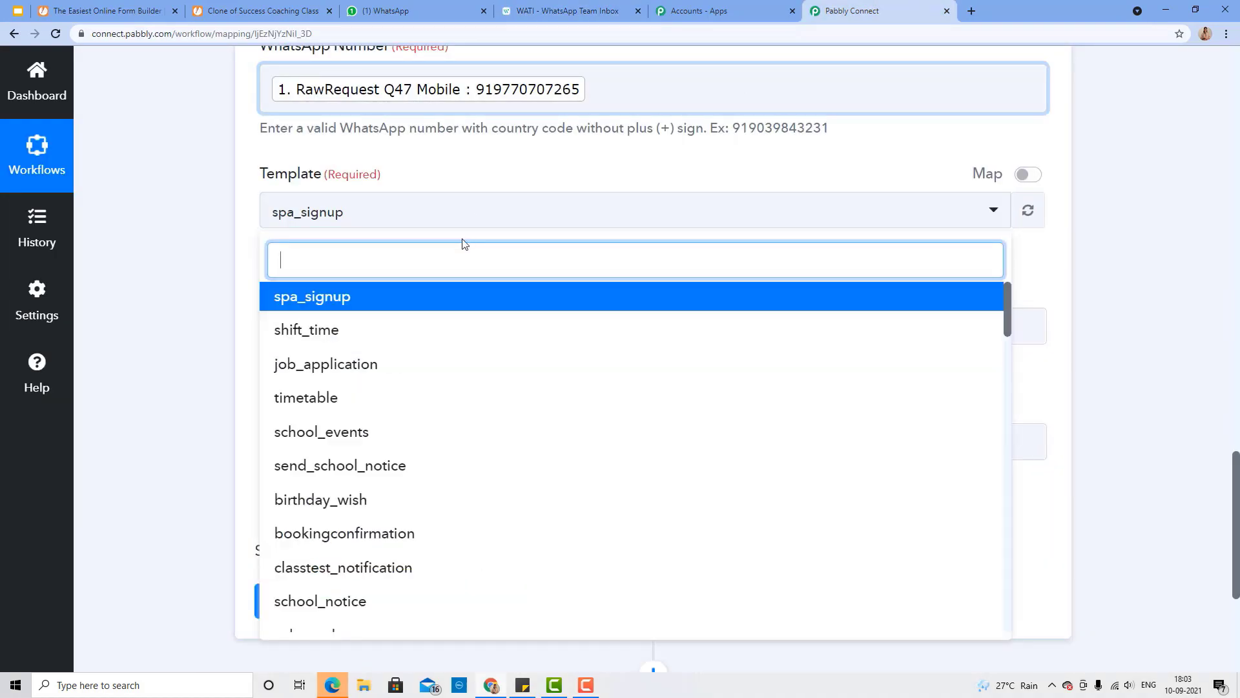
pyautogui.write('sen')
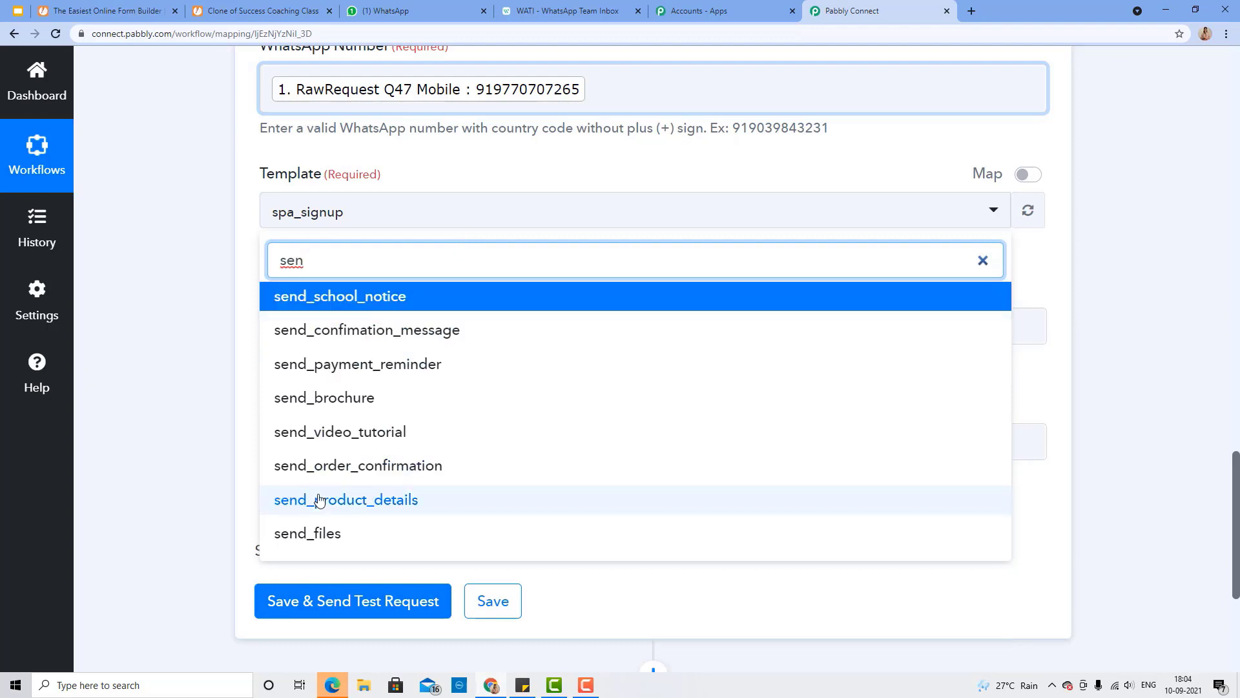
pyautogui.press('Escape')
pyautogui.click(323, 216)
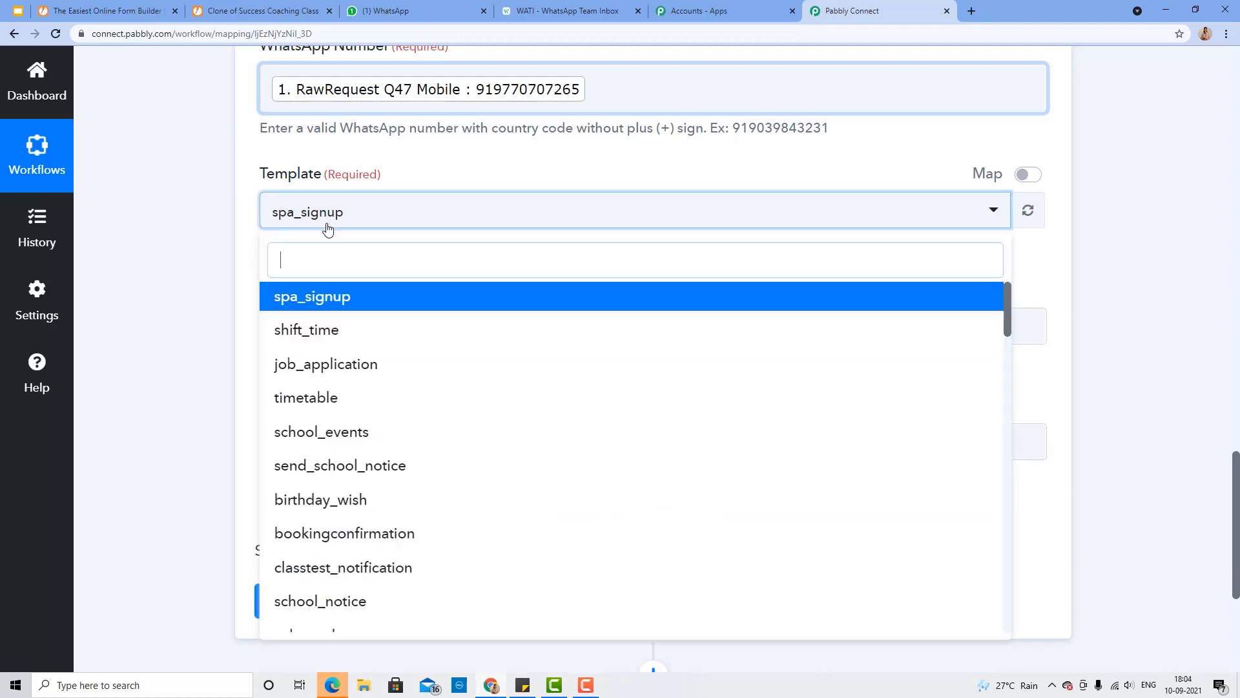
pyautogui.write('Sen')
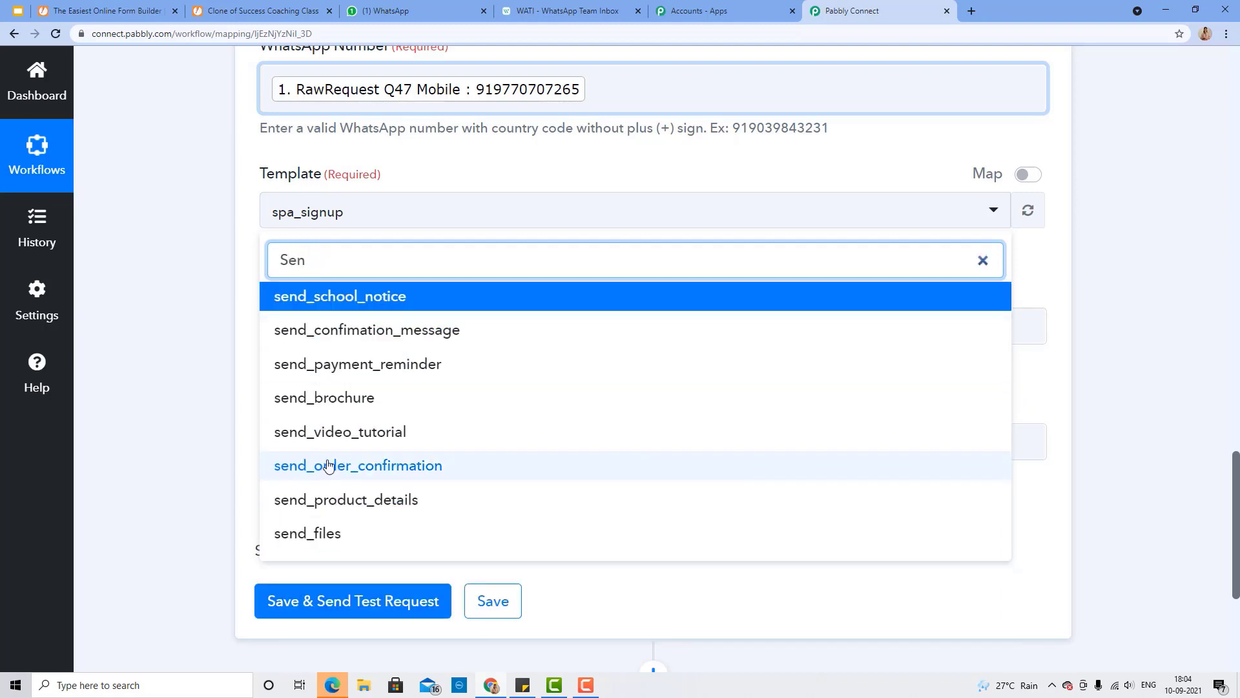
pyautogui.click(323, 398)
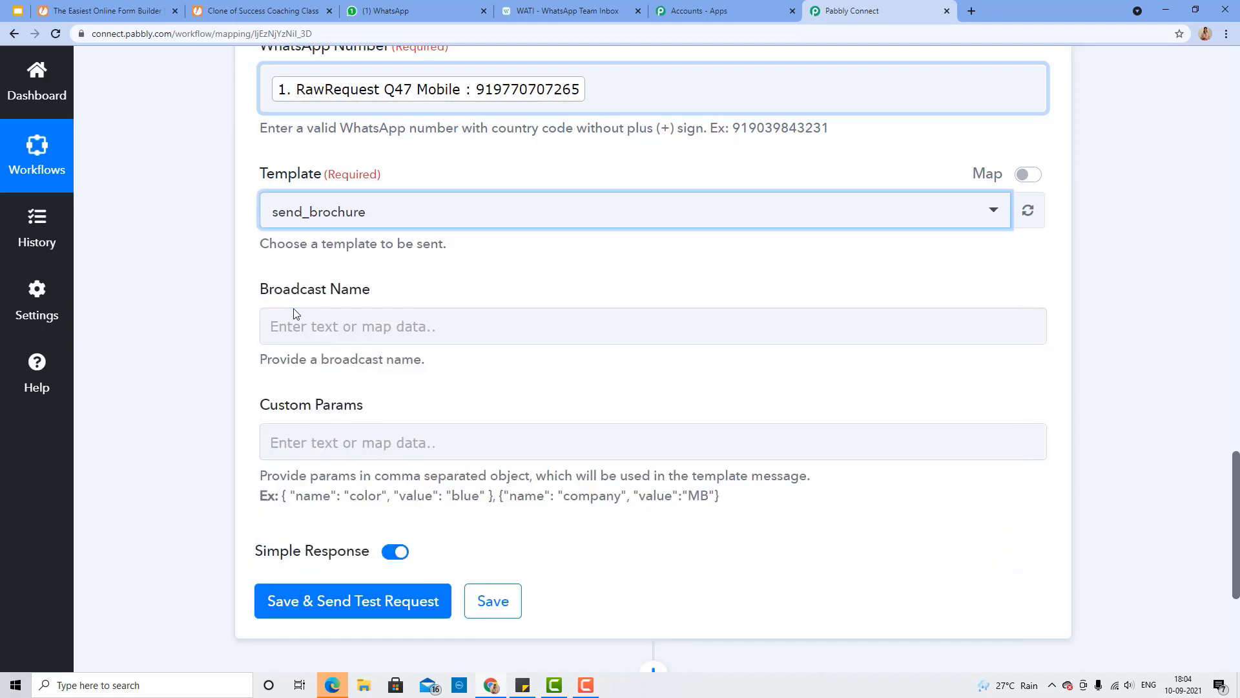
# Map the Broadcast Name to the student's first and last name from the JotForm response.
pyautogui.click(349, 321)
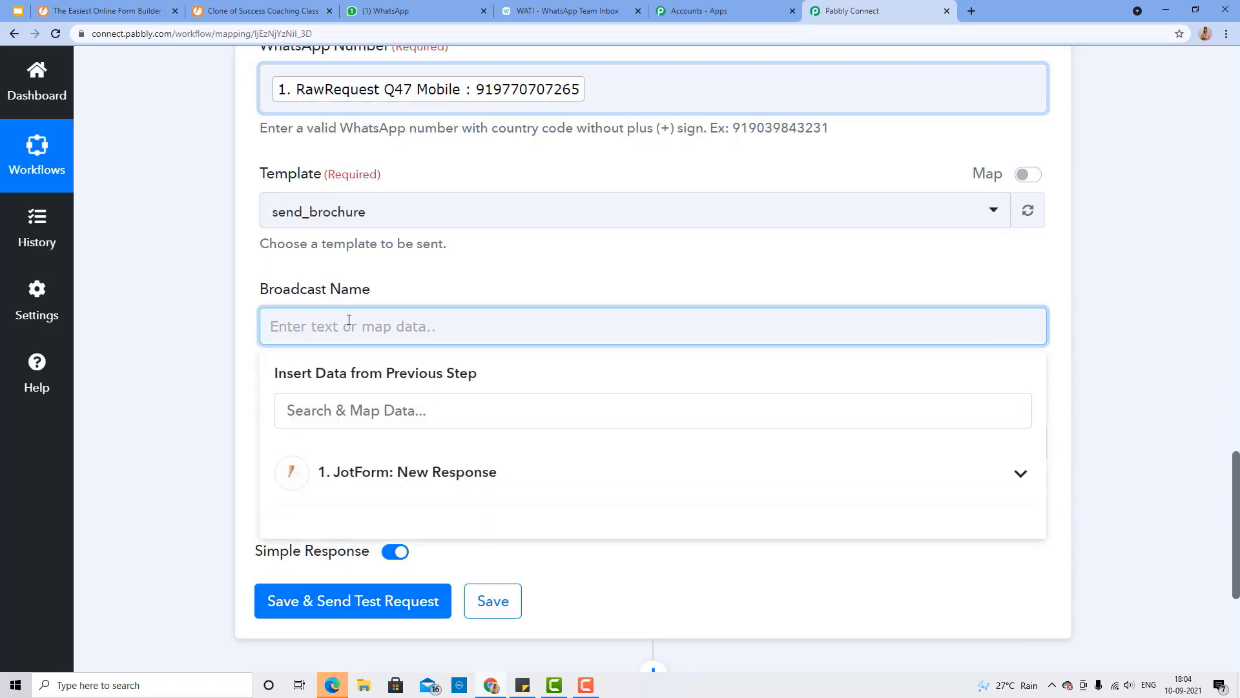
pyautogui.click(407, 472)
pyautogui.scroll(-5, 407, 565)
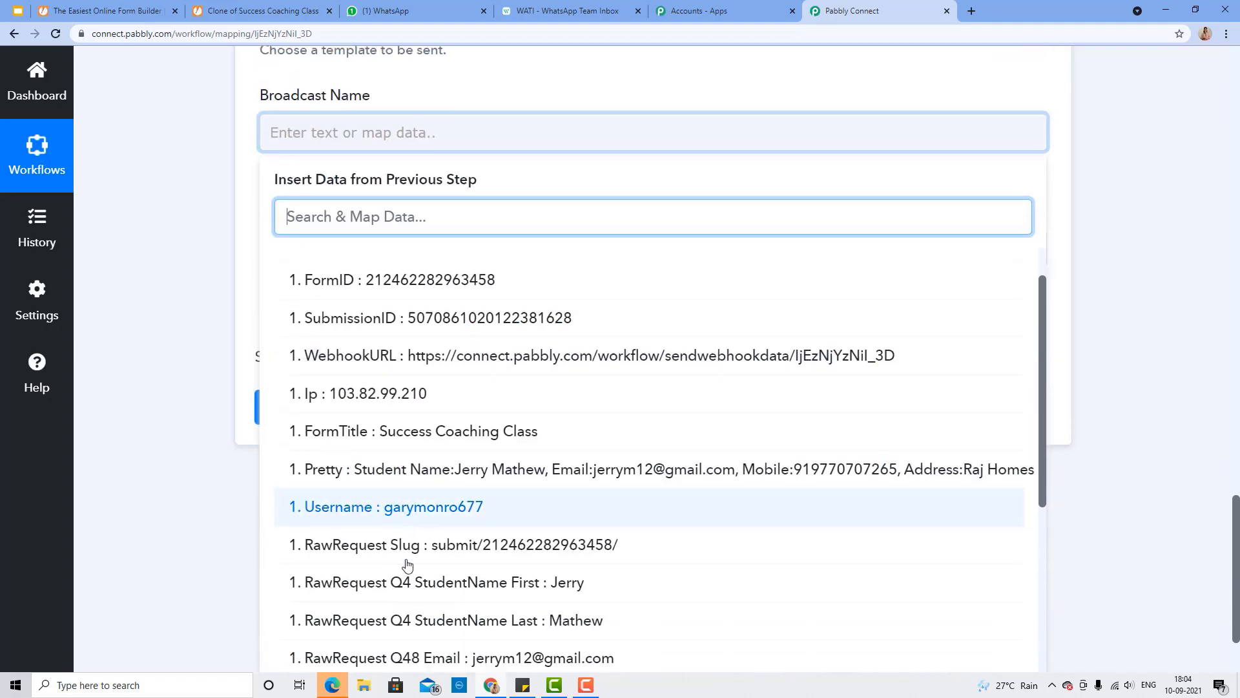
pyautogui.scroll(-2, 407, 566)
pyautogui.click(605, 589)
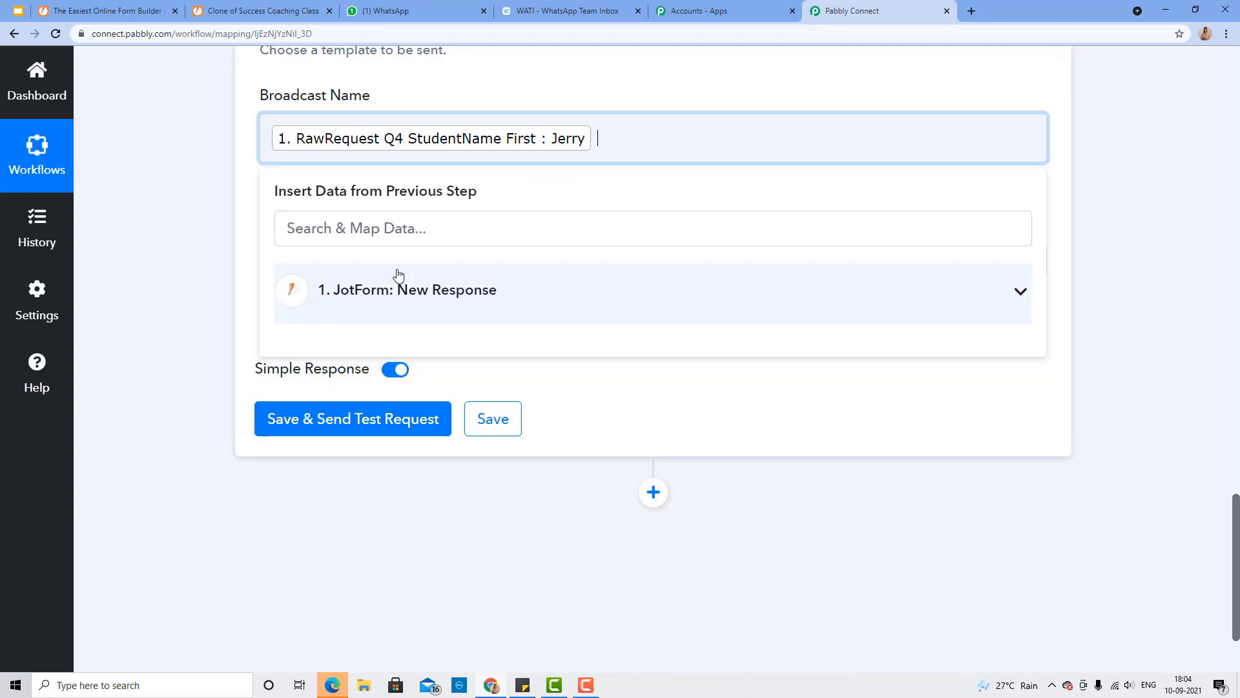
pyautogui.click(407, 291)
pyautogui.scroll(-3, 504, 560)
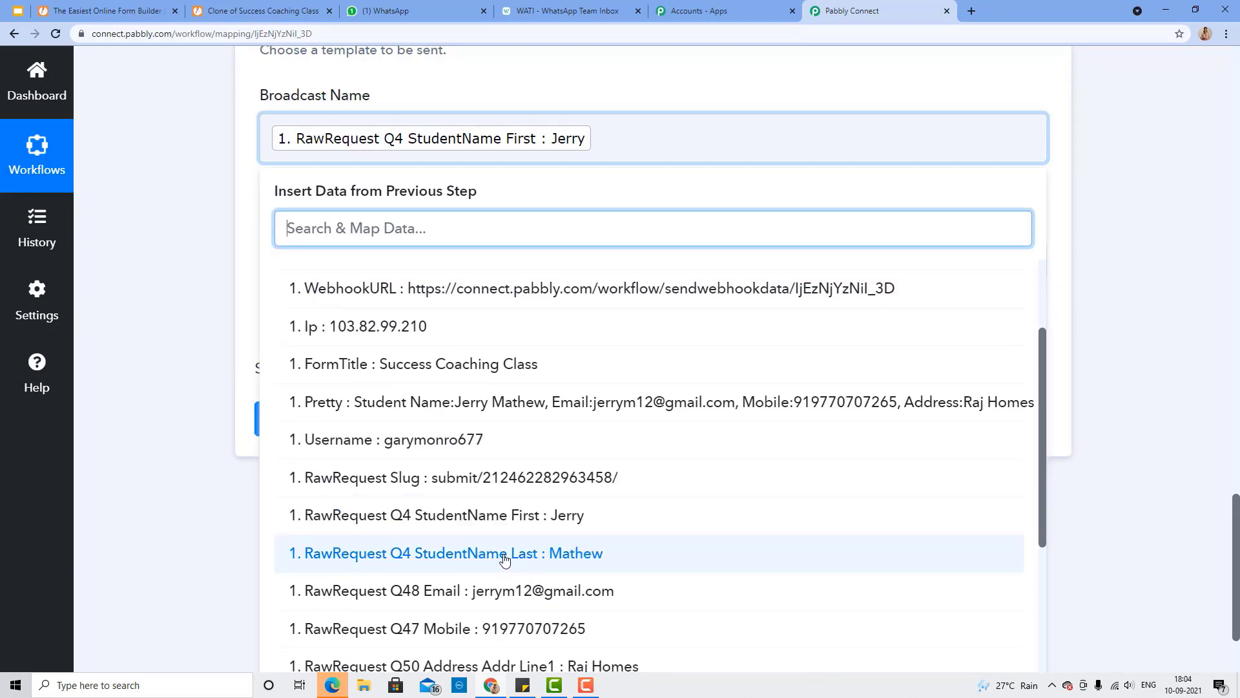
pyautogui.click(552, 559)
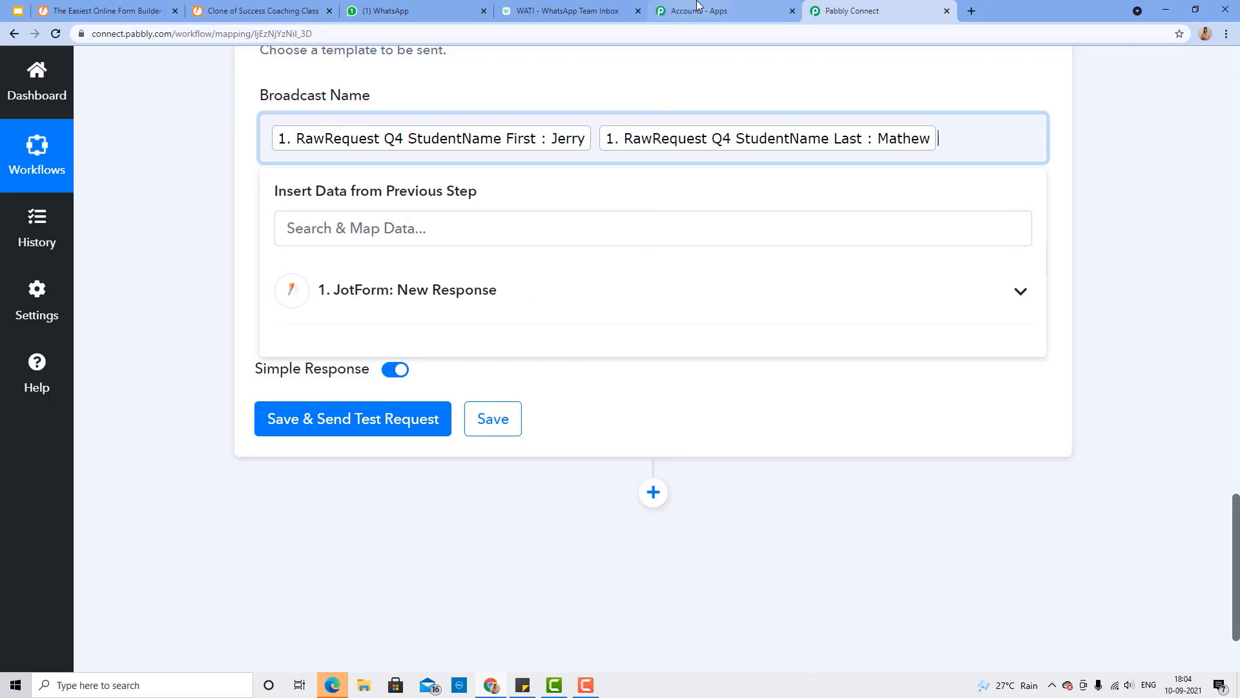
# Switch to WATI, close the template and review the broadcast names in the broadcast history.
pyautogui.click(618, 8)
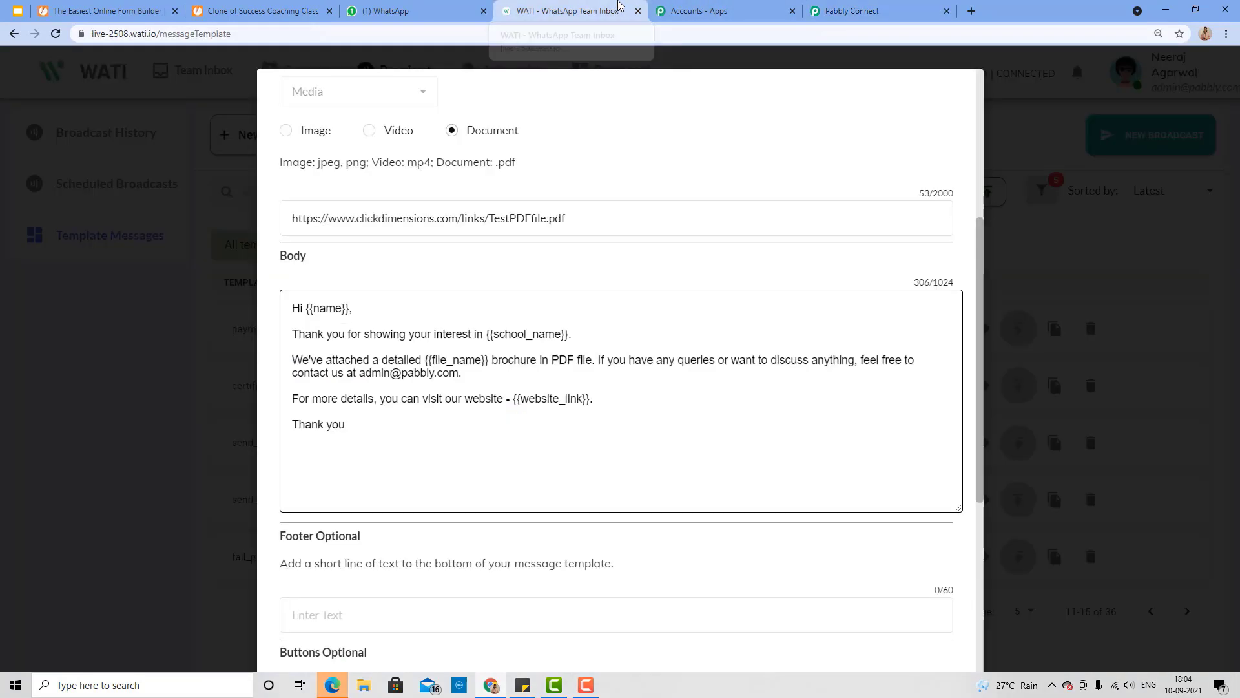
pyautogui.click(172, 185)
pyautogui.click(70, 133)
pyautogui.scroll(-4, 166, 346)
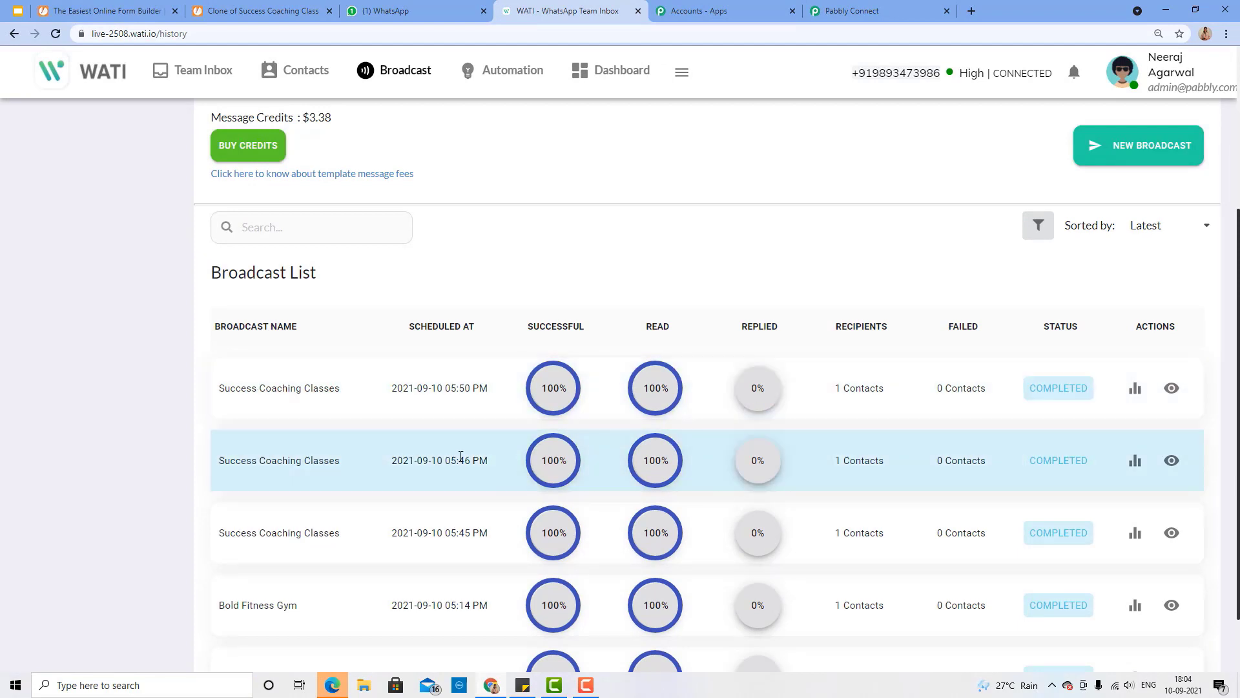
# Return to Pabbly Connect, close the data mapping list and examine the Custom Params field.
pyautogui.click(886, 6)
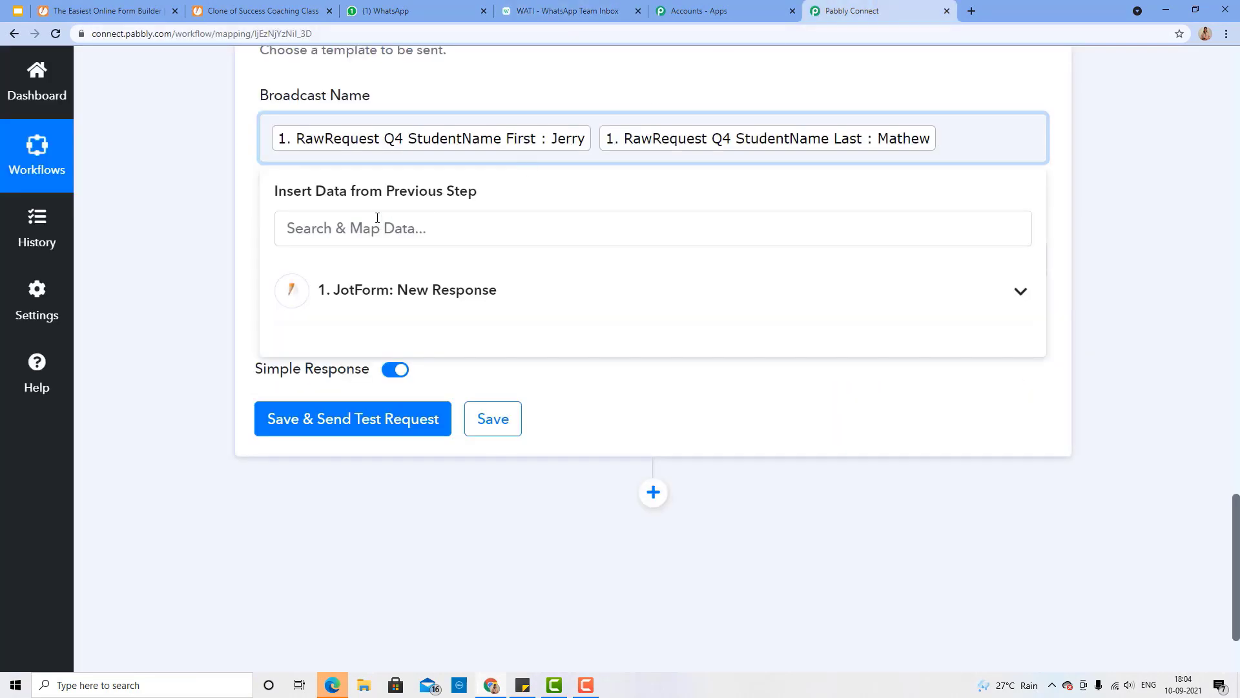
pyautogui.scroll(1, 494, 194)
pyautogui.click(214, 240)
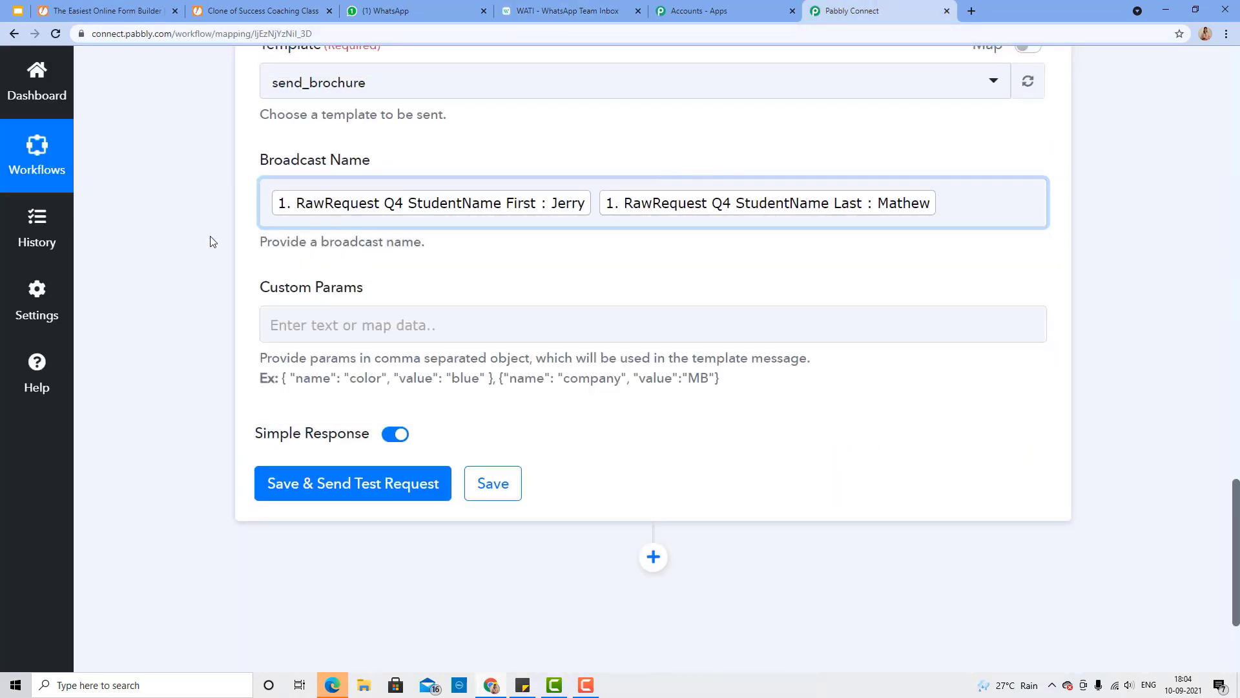
pyautogui.scroll(-1, 239, 254)
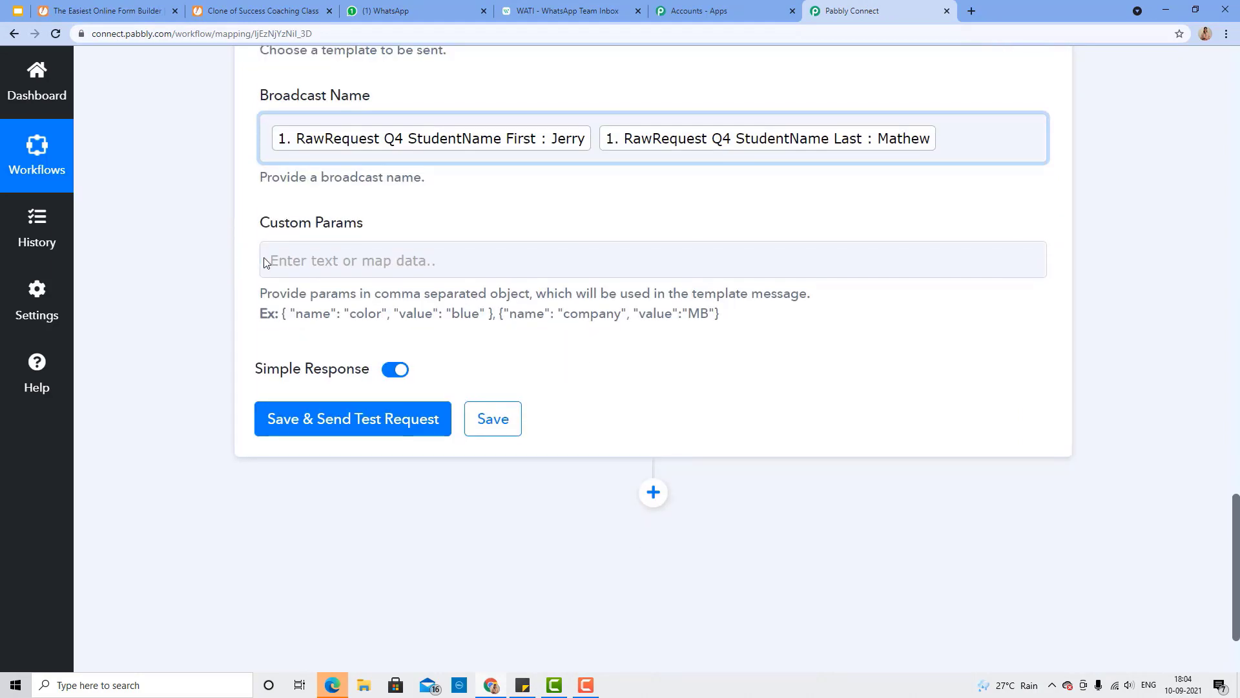
pyautogui.click(269, 259)
pyautogui.click(246, 247)
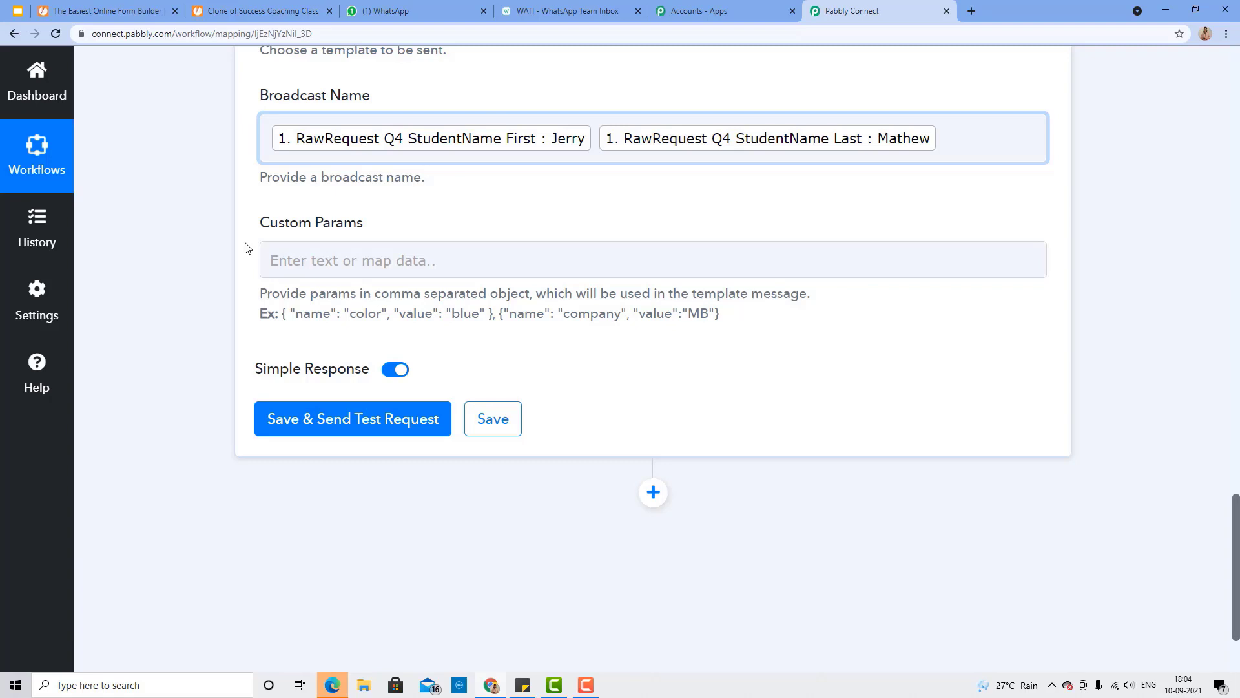
pyautogui.scroll(-1, 320, 239)
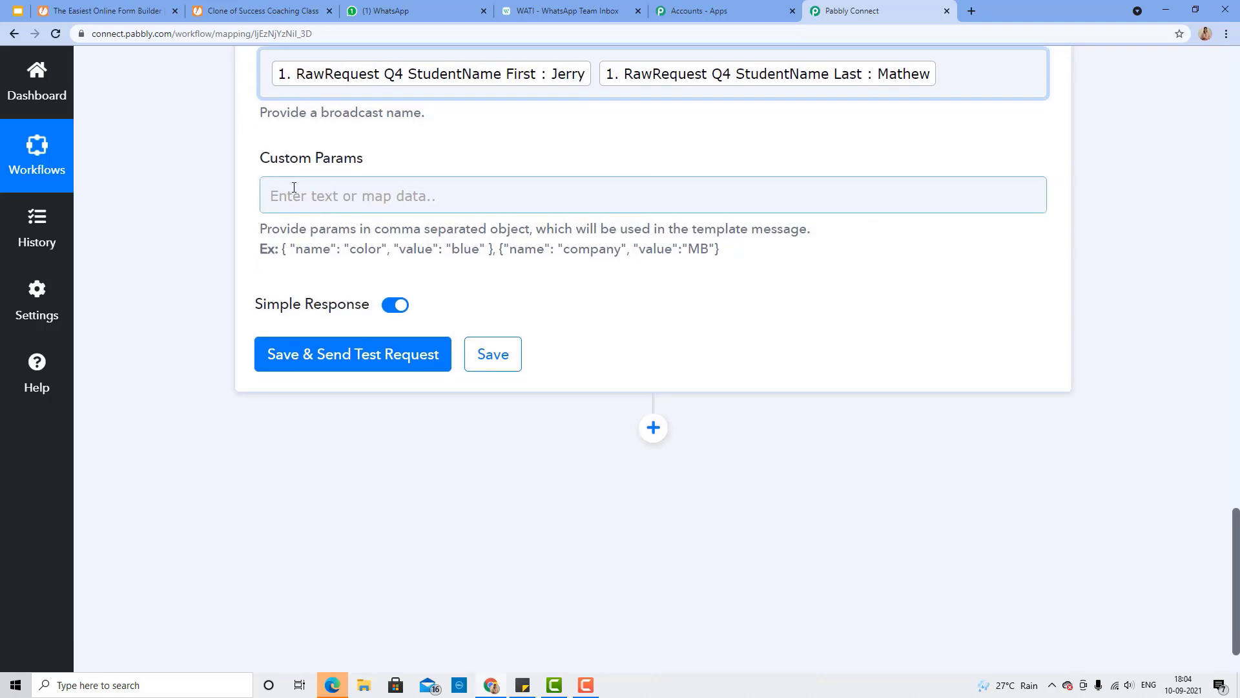
# Switch to WATI, reopen the send_brochure template and enlarge its body box to read the variables.
pyautogui.click(569, 11)
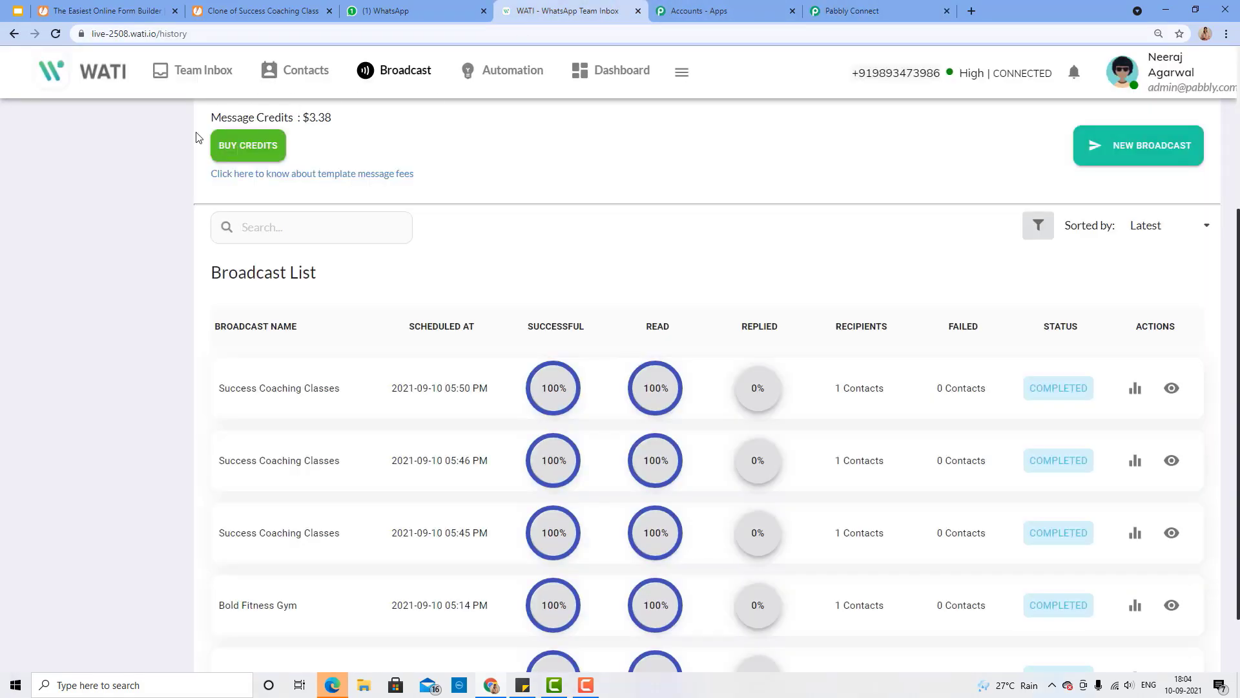
pyautogui.scroll(4, 77, 193)
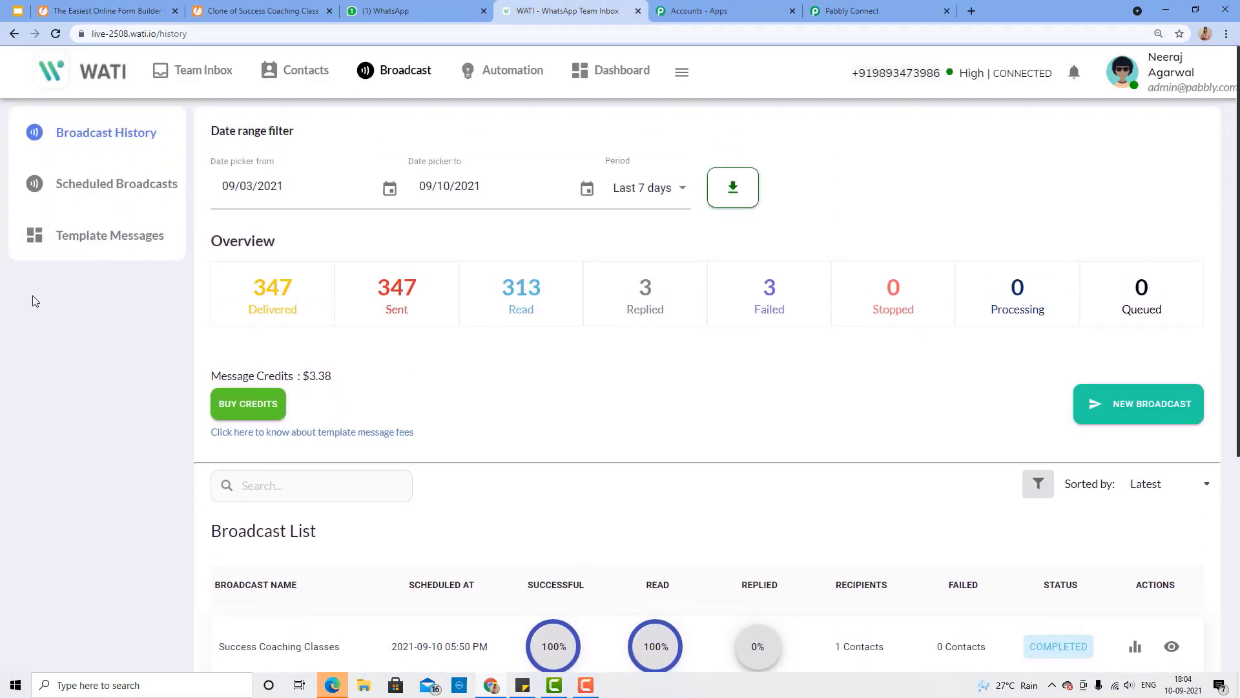
pyautogui.click(53, 238)
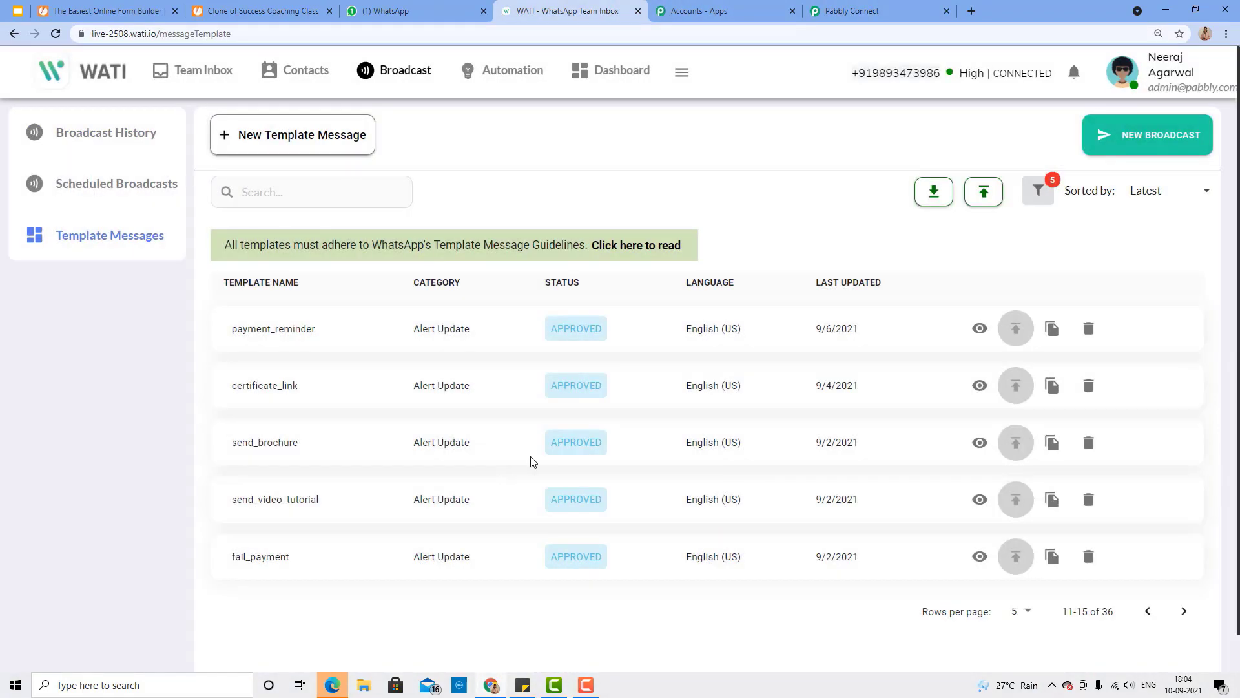
pyautogui.click(980, 442)
pyautogui.scroll(-3, 642, 349)
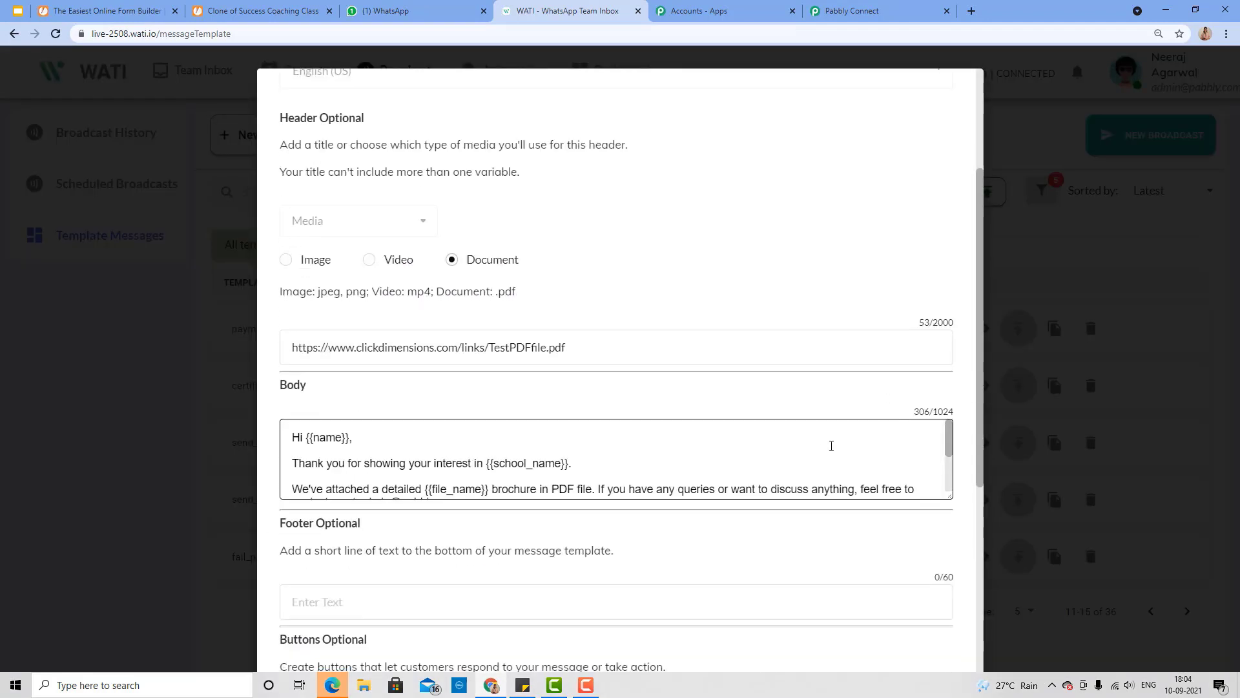
pyautogui.moveTo(950, 496); pyautogui.dragTo(963, 675)
pyautogui.scroll(-3, 773, 393)
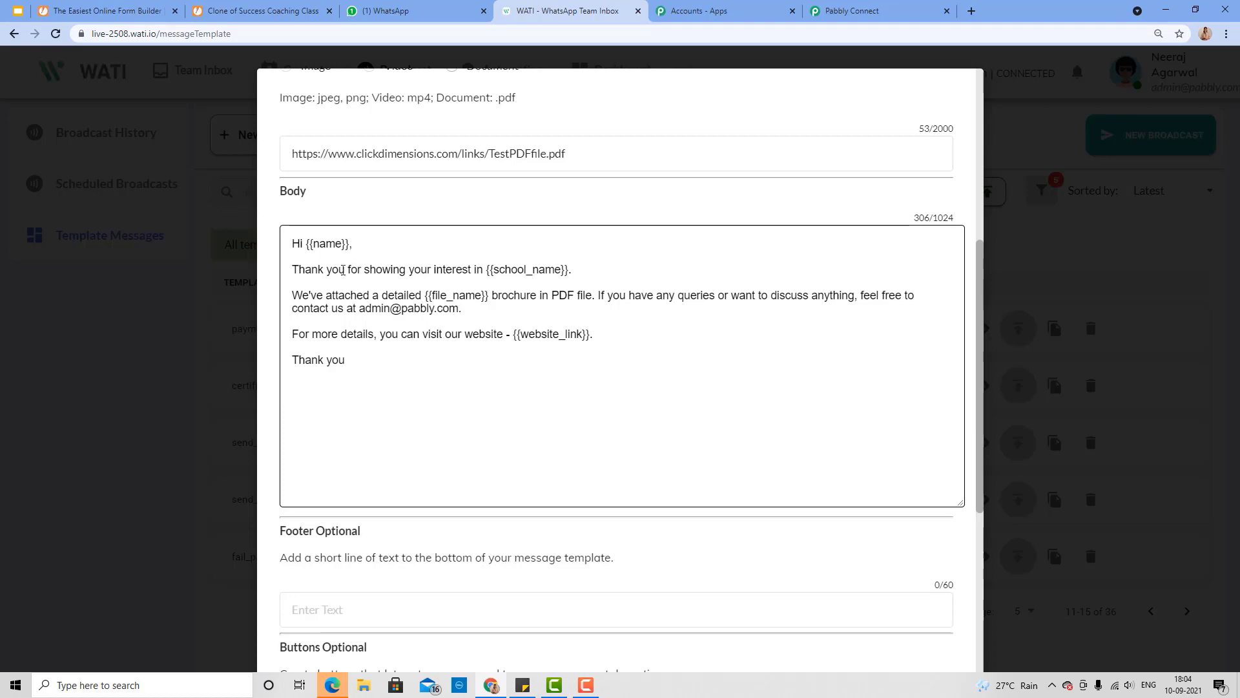
# Compare the Custom Params field in Pabbly Connect with the variables in the send_brochure body in WATI.
pyautogui.click(864, 14)
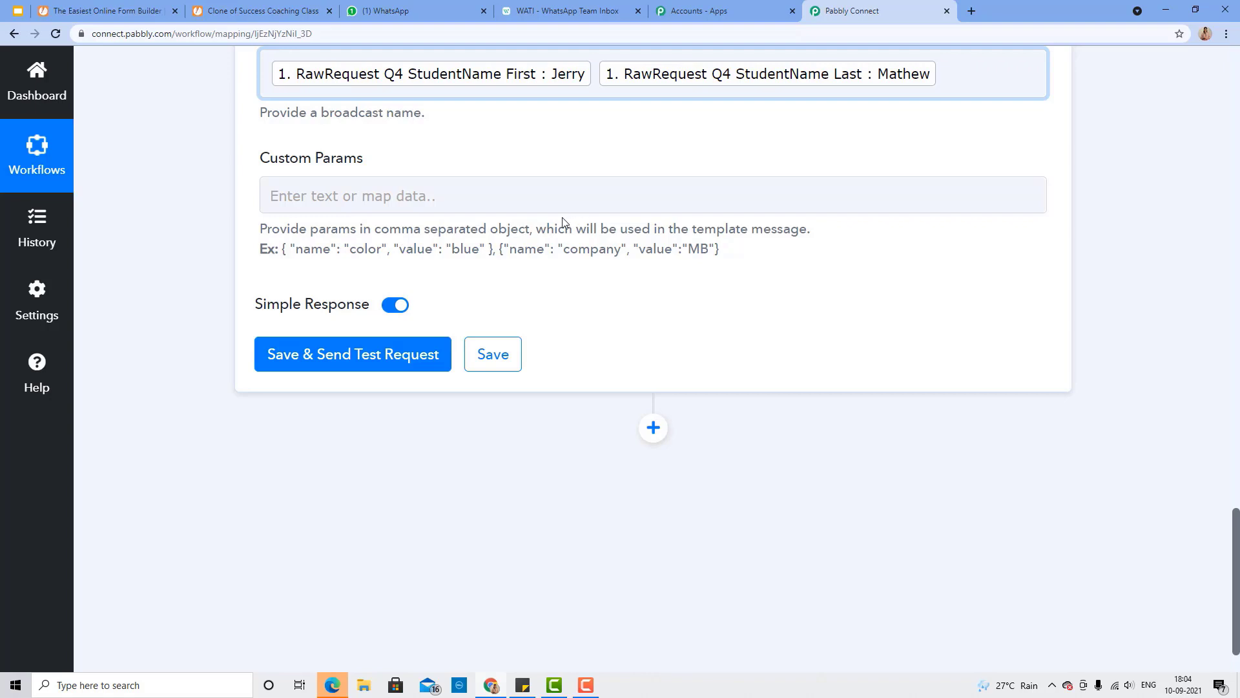
pyautogui.scroll(2, 511, 250)
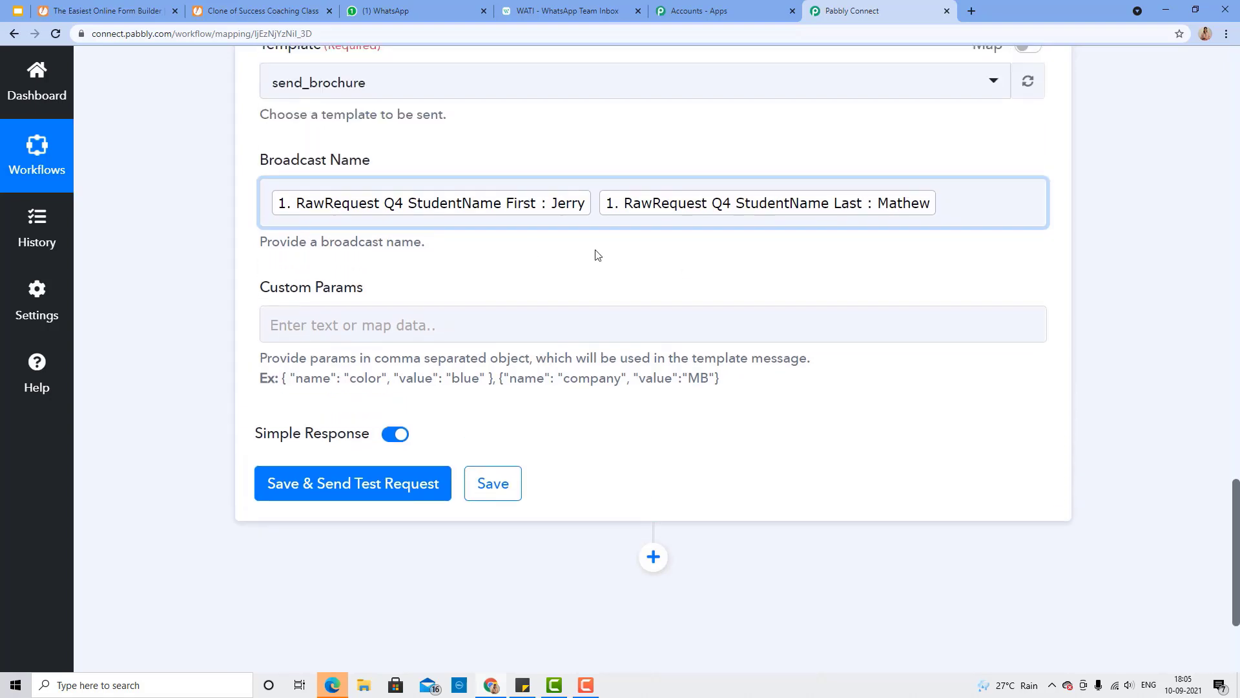
pyautogui.click(540, 5)
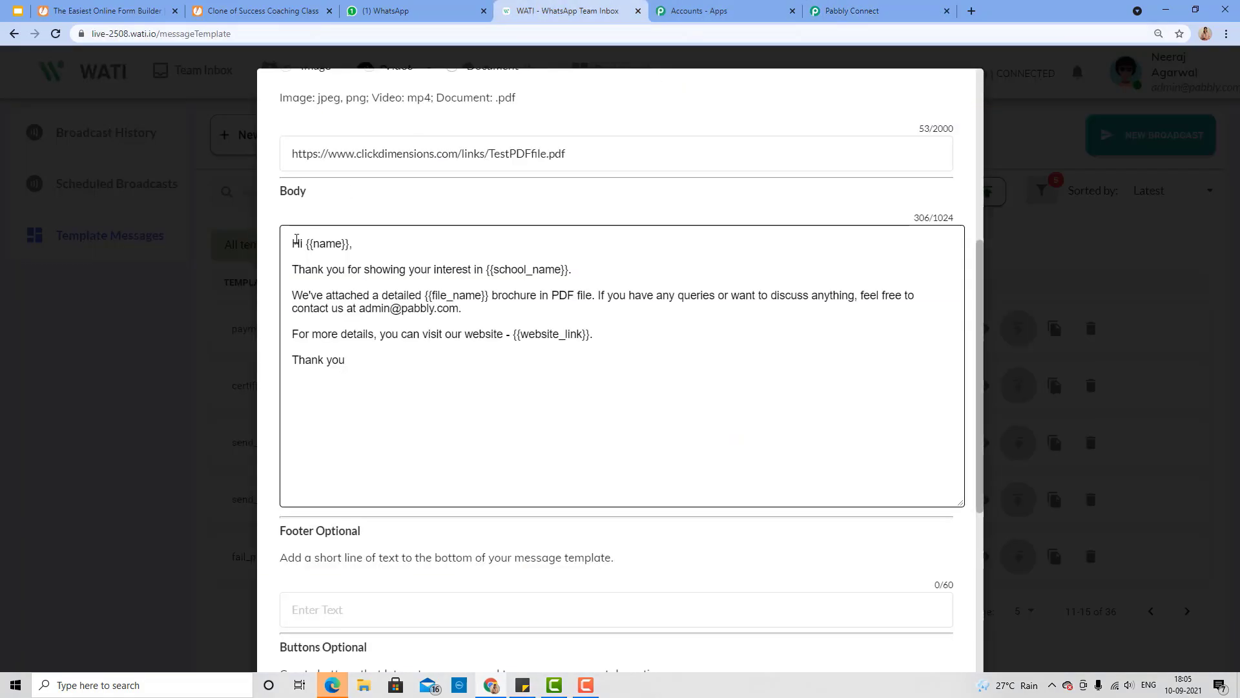
pyautogui.scroll(-1, 291, 207)
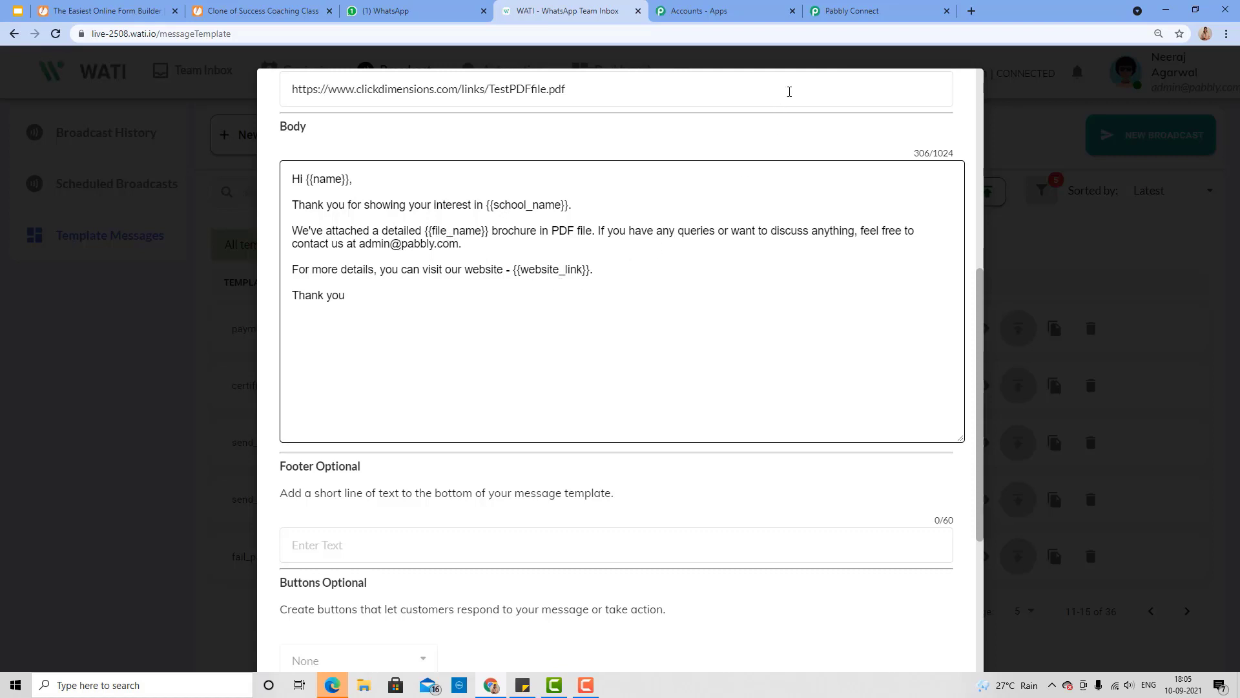
# Switch to Pabbly Connect and fill Custom Params with four copies of the example object { "name": "color", "value": "blue" }, including the trailing comma.
pyautogui.click(853, 11)
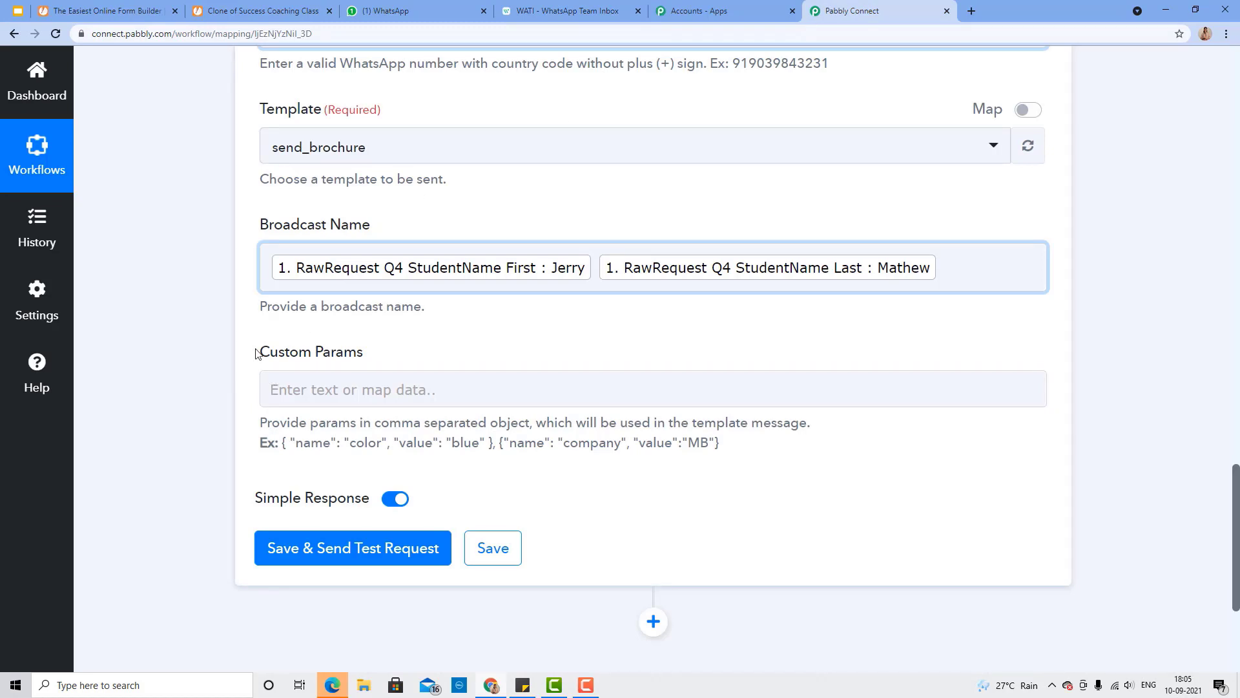
pyautogui.scroll(-1, 257, 353)
pyautogui.scroll(-1, 278, 351)
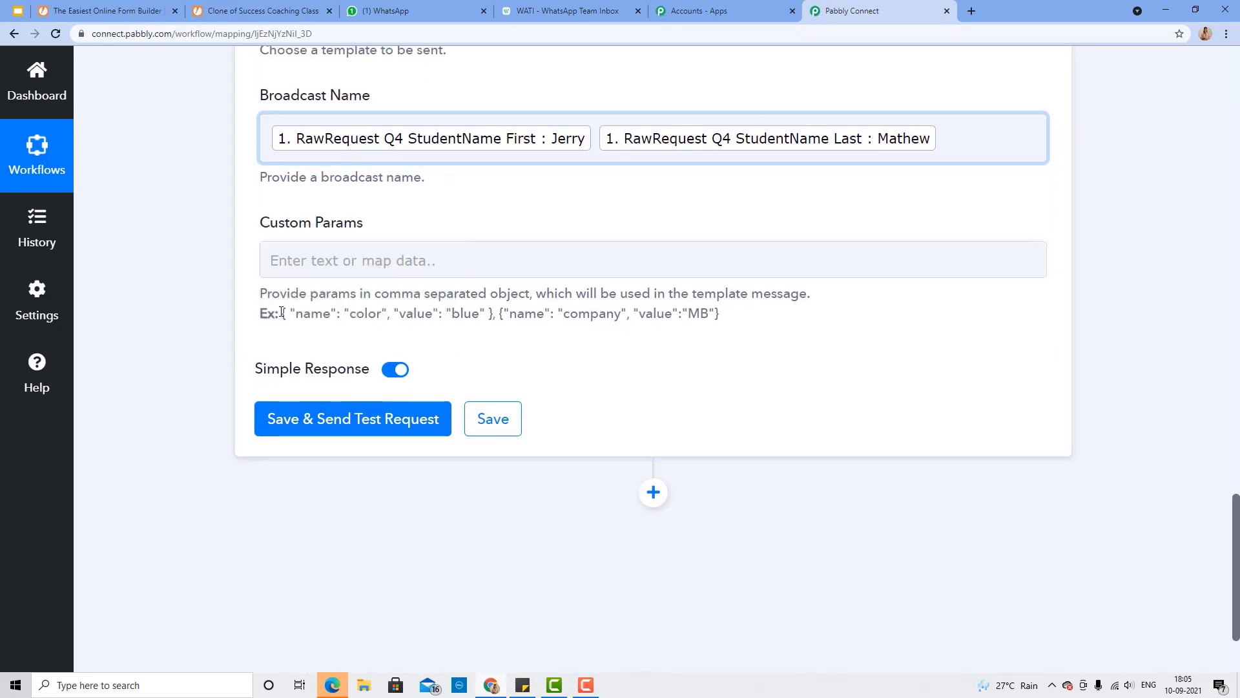
pyautogui.moveTo(281, 314); pyautogui.dragTo(501, 318)
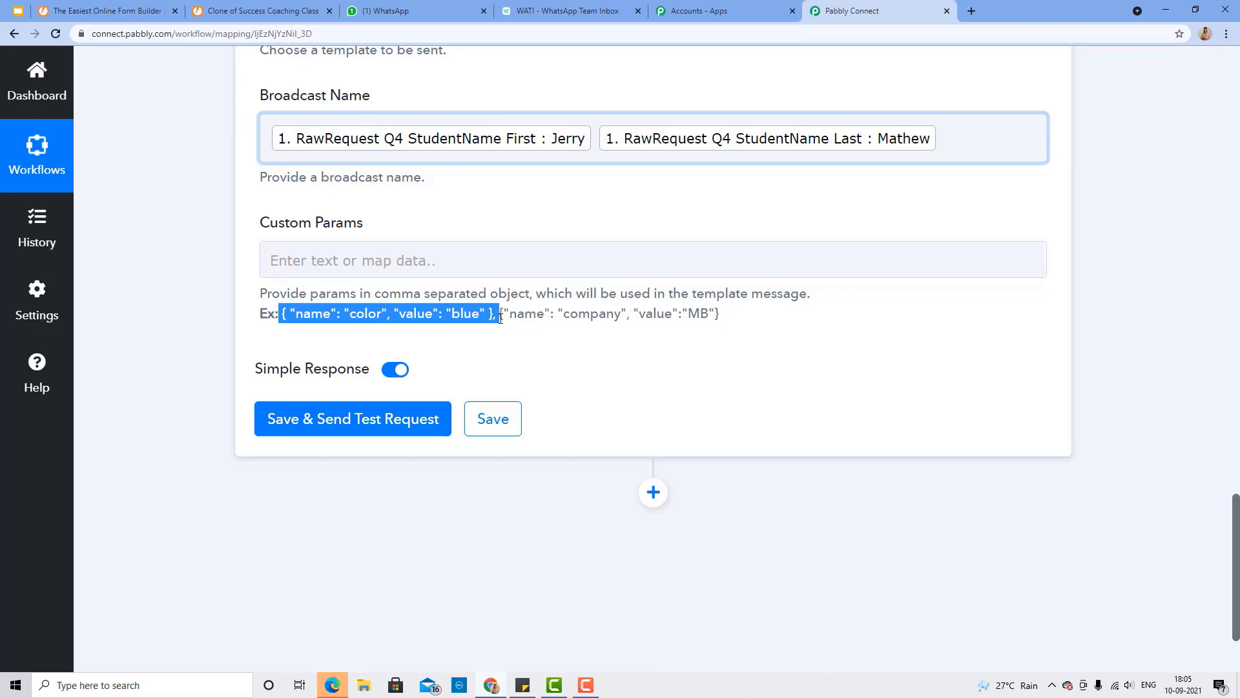
pyautogui.hotkey('ctrl', 'c')
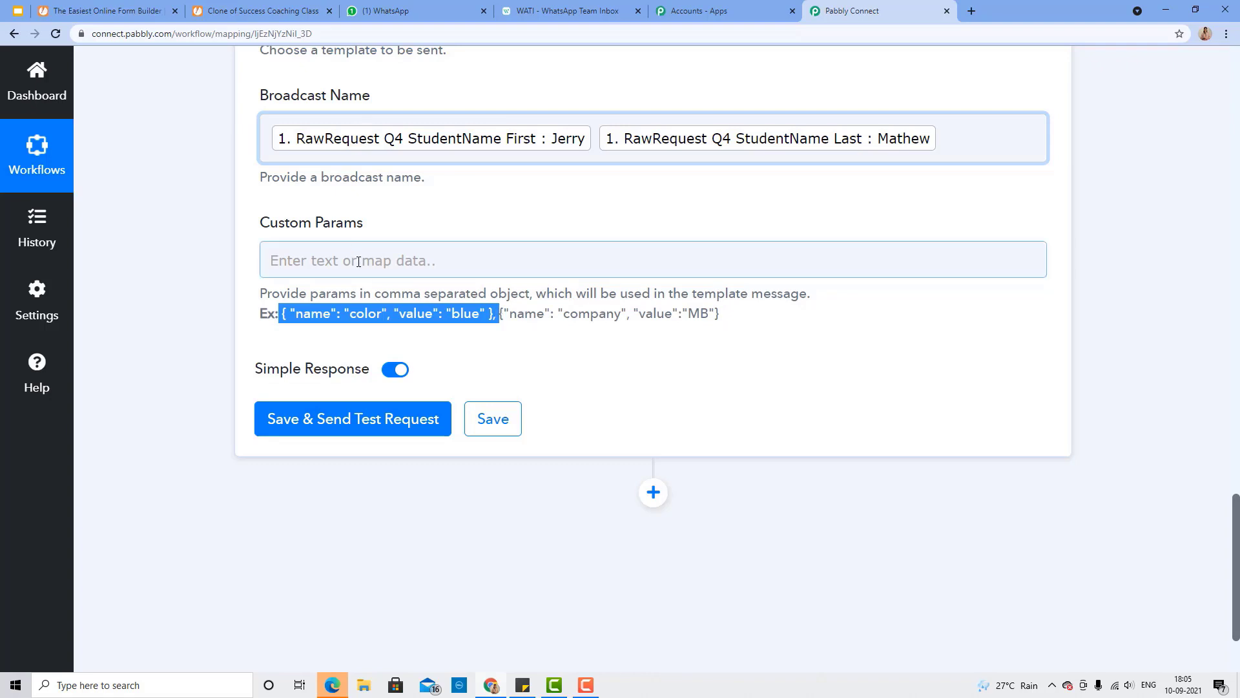
pyautogui.click(360, 259)
pyautogui.hotkey('ctrl', 'v')
pyautogui.hotkey('ctrl', 'v')
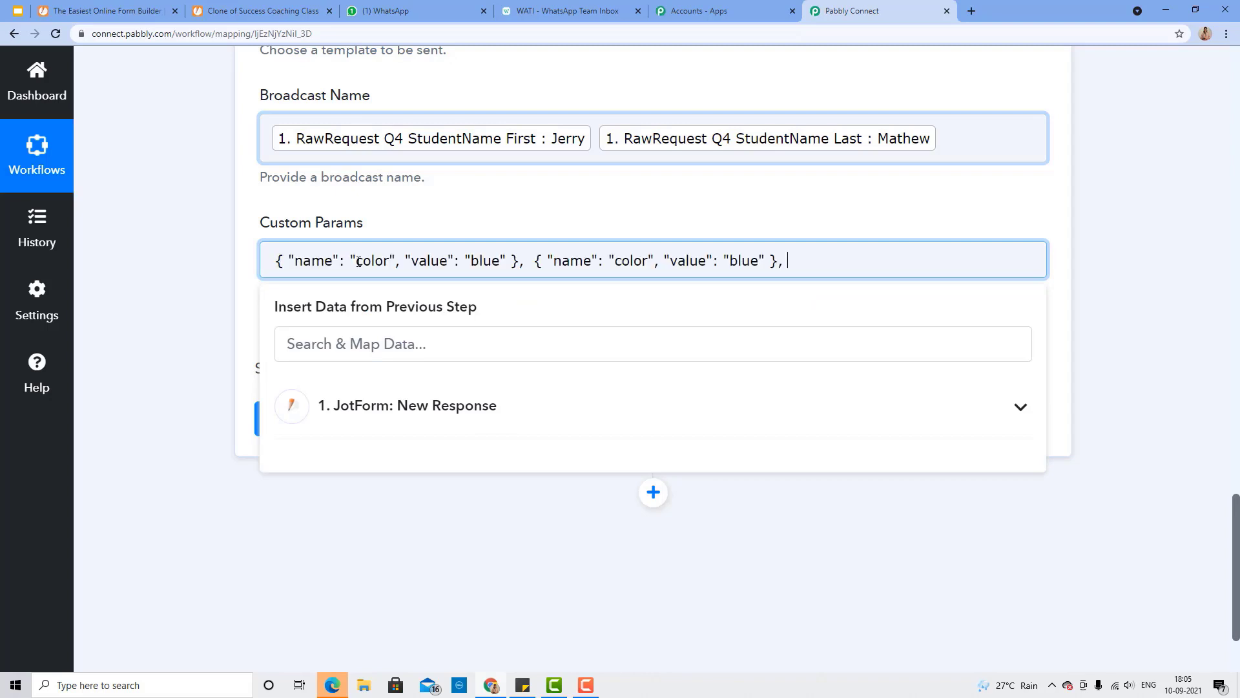
pyautogui.hotkey('ctrl', 'v')
pyautogui.write('v')
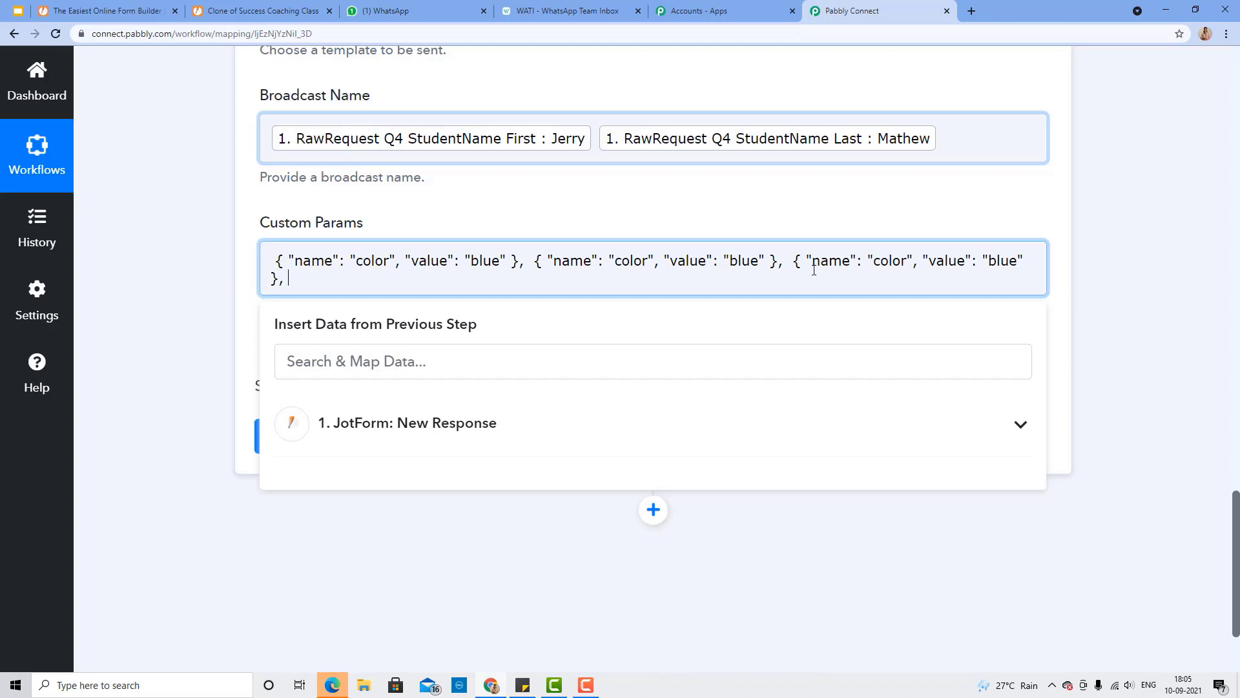
pyautogui.hotkey('ctrl', 'v')
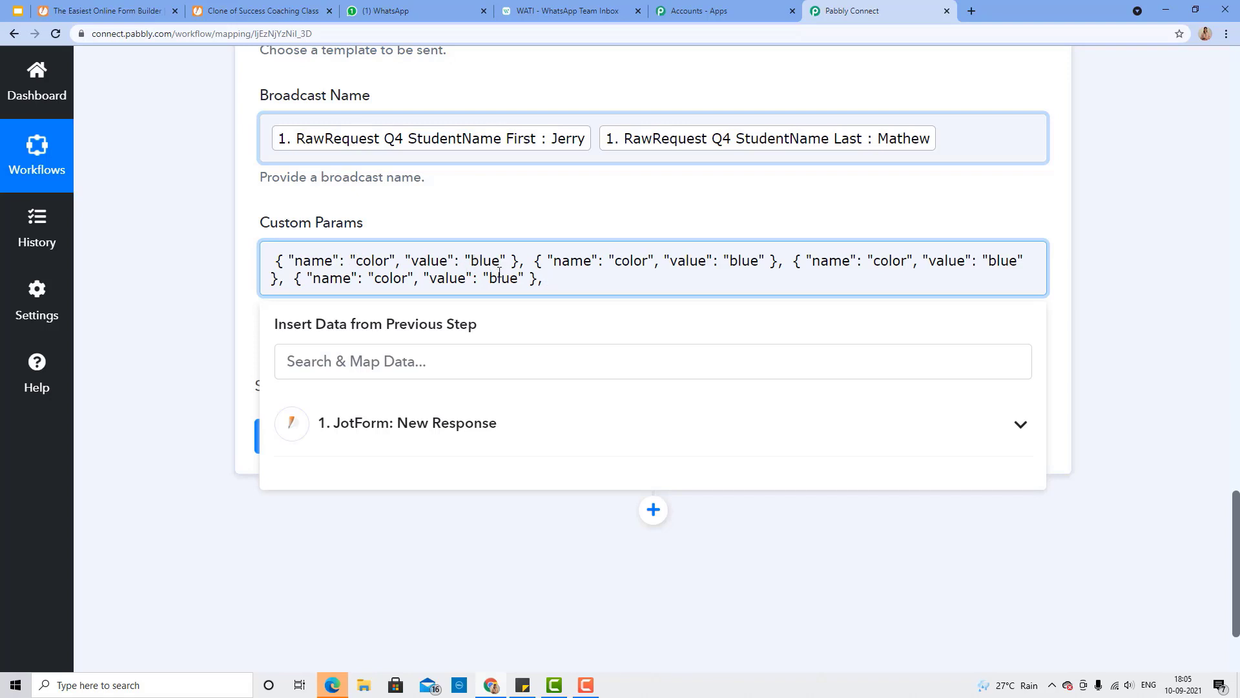
# Check the first variable in the WATI template body, and set the first parameter's name to "name" in Pabbly Connect's Custom Params.
pyautogui.click(576, 8)
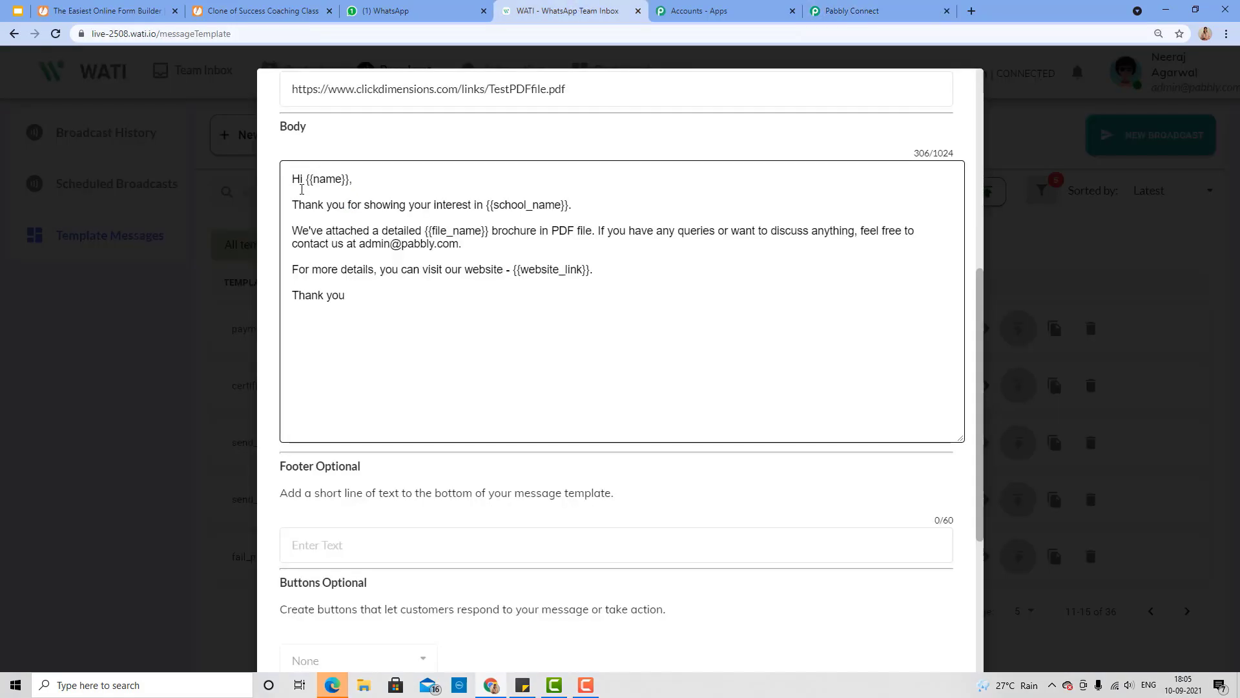
pyautogui.click(866, 8)
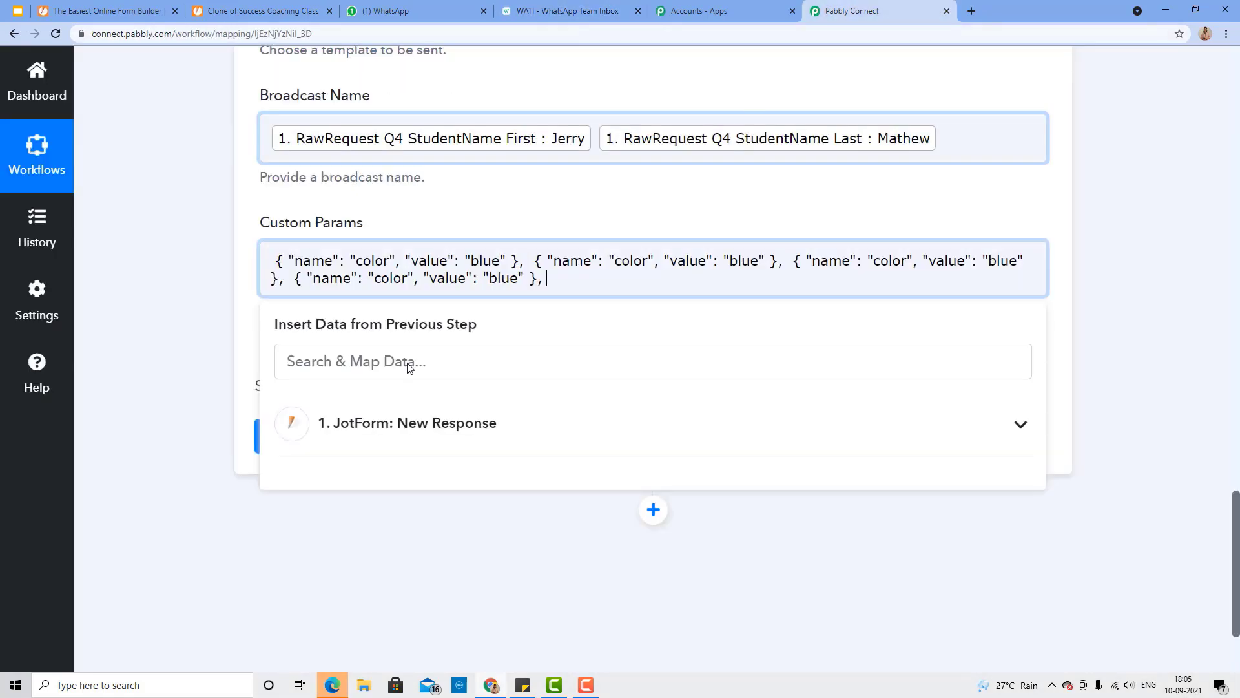
pyautogui.click(387, 261)
pyautogui.press('BackSpace')
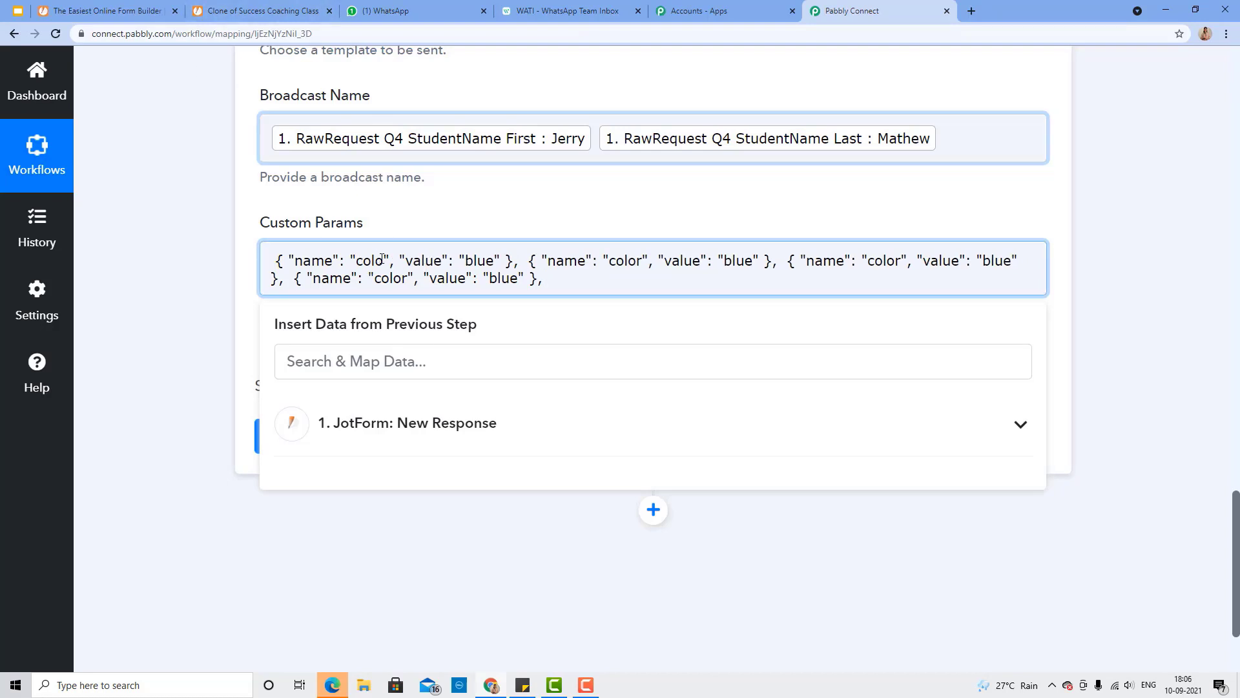
pyautogui.press('BackSpace')
pyautogui.press('BackSpace')
pyautogui.press('BackSpace')
pyautogui.press('BackSpace')
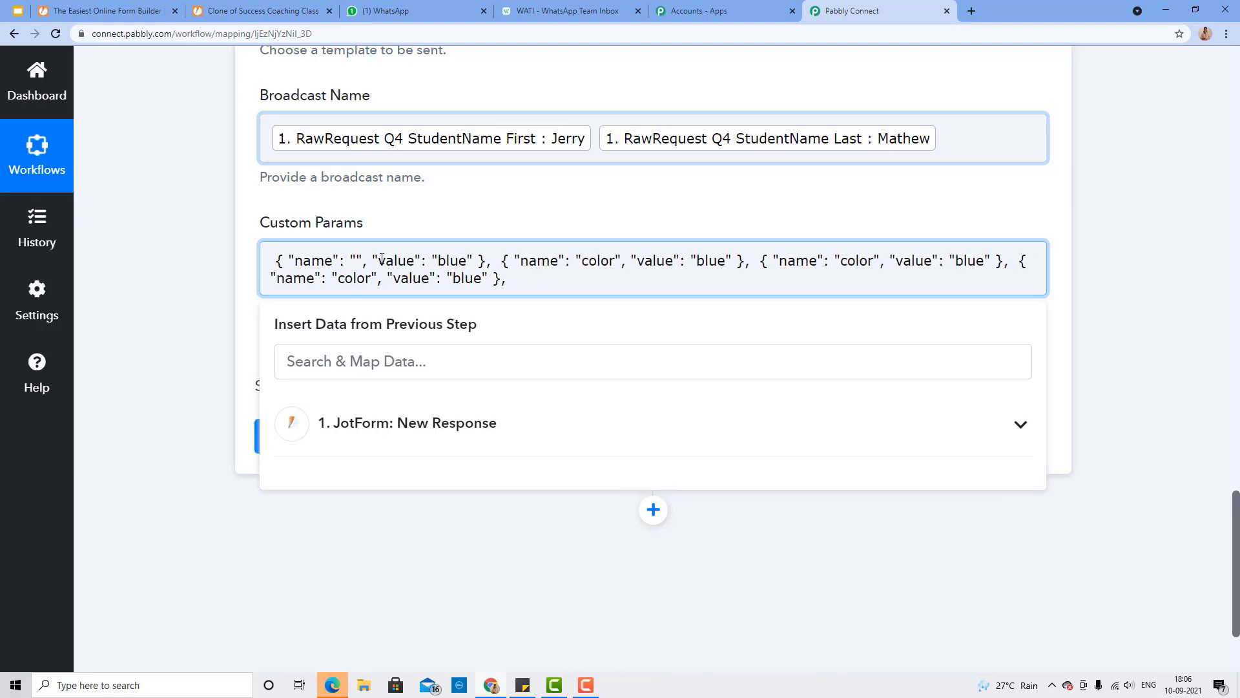
pyautogui.write('name')
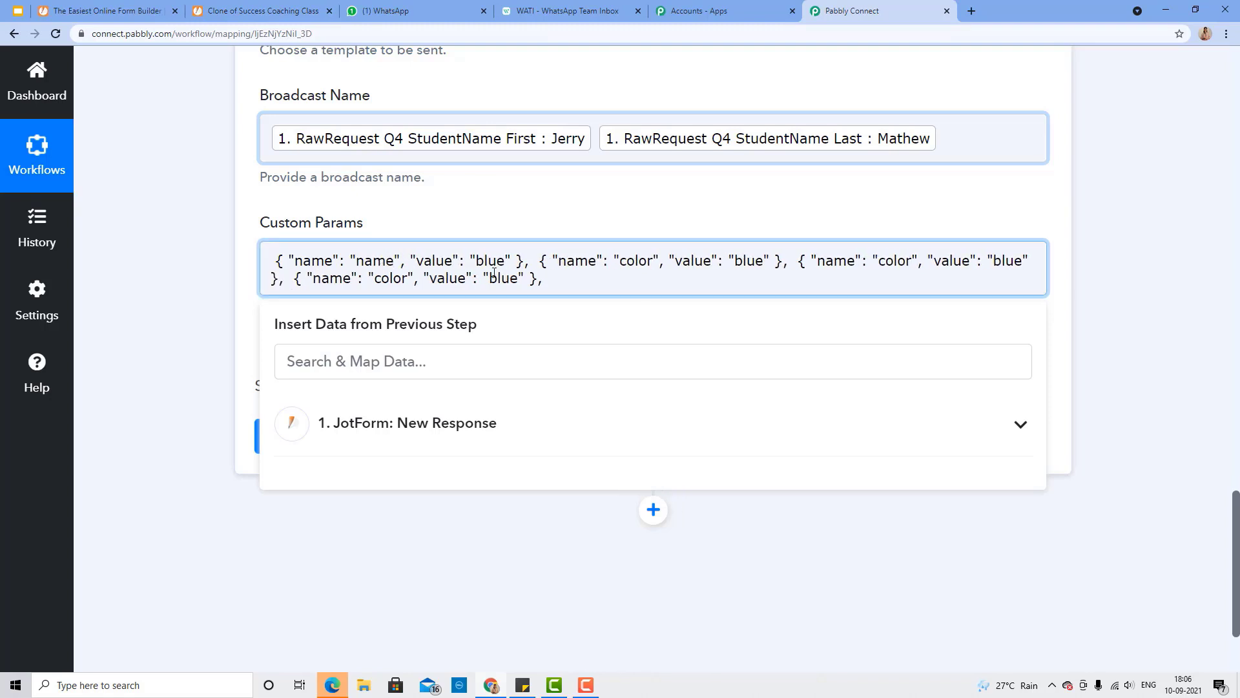
# Replace the first parameter's value with the mapped JotForm field RawRequest Q4 StudentName First.
pyautogui.click(505, 262)
pyautogui.press('BackSpace')
pyautogui.press('BackSpace')
pyautogui.press('BackSpace')
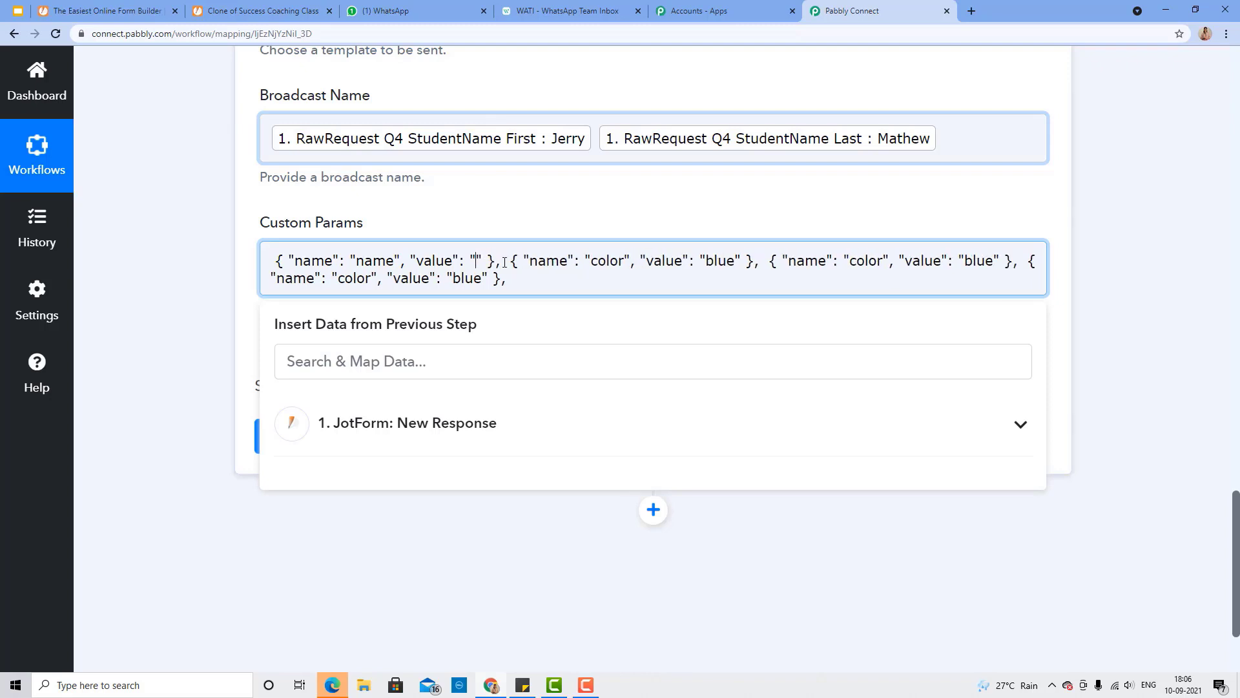
pyautogui.press('BackSpace')
pyautogui.click(555, 426)
pyautogui.scroll(-2, 523, 636)
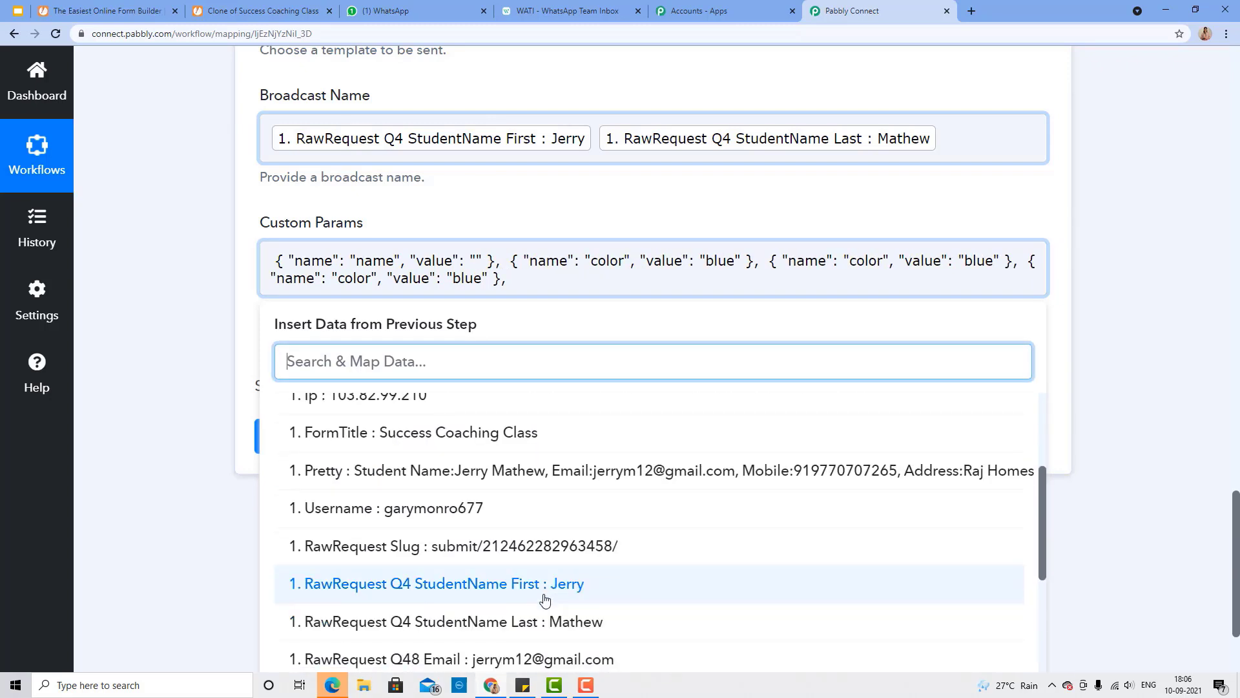
pyautogui.click(530, 582)
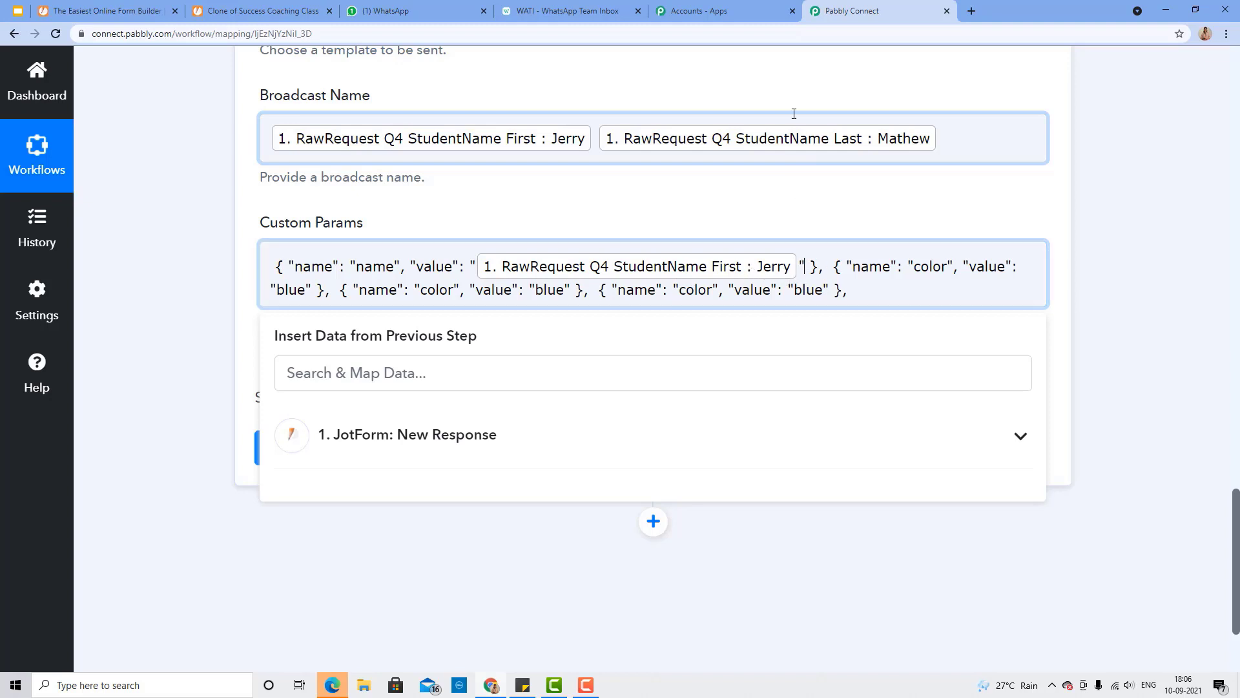
# Copy the school_name variable from the template body in WATI and use it as the second parameter's name in Pabbly Connect.
pyautogui.click(568, 11)
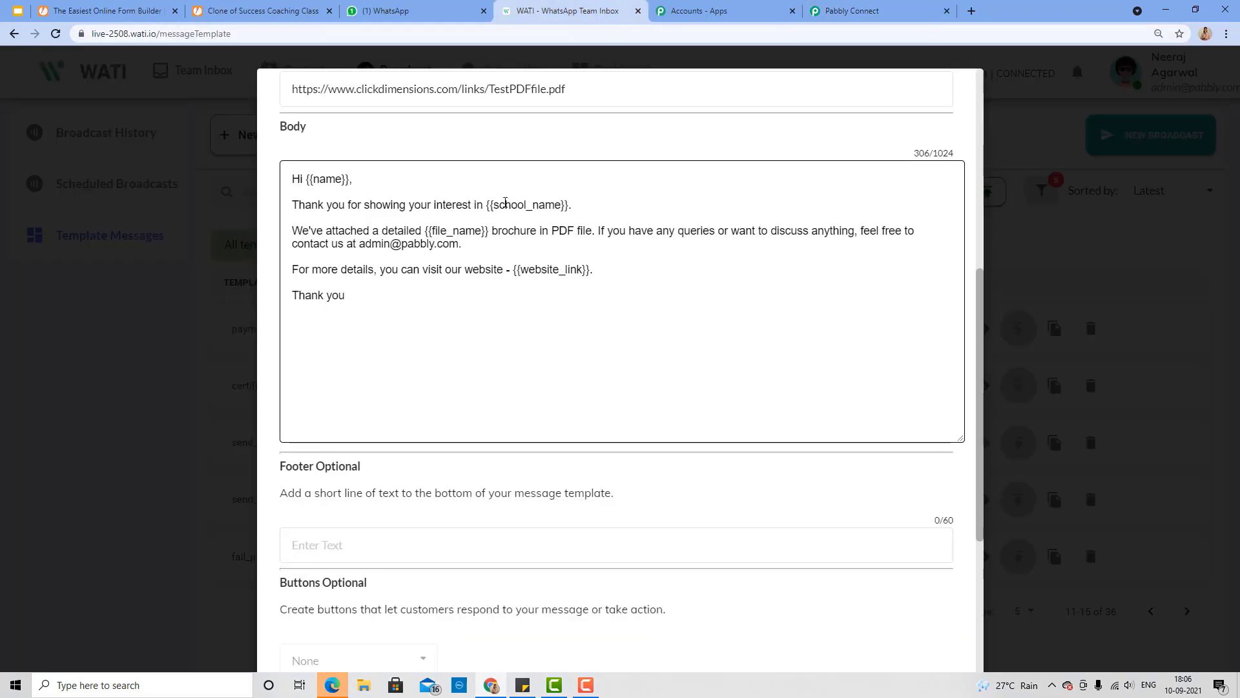
pyautogui.moveTo(493, 205); pyautogui.dragTo(560, 206)
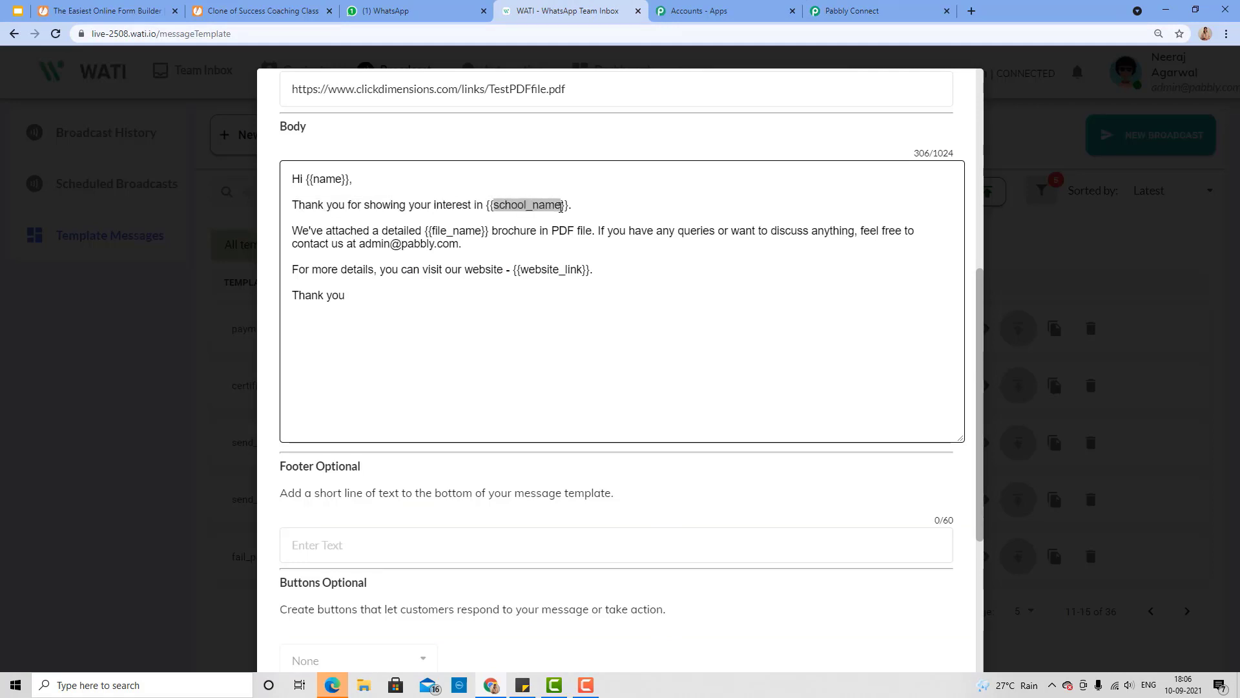
pyautogui.click(853, 11)
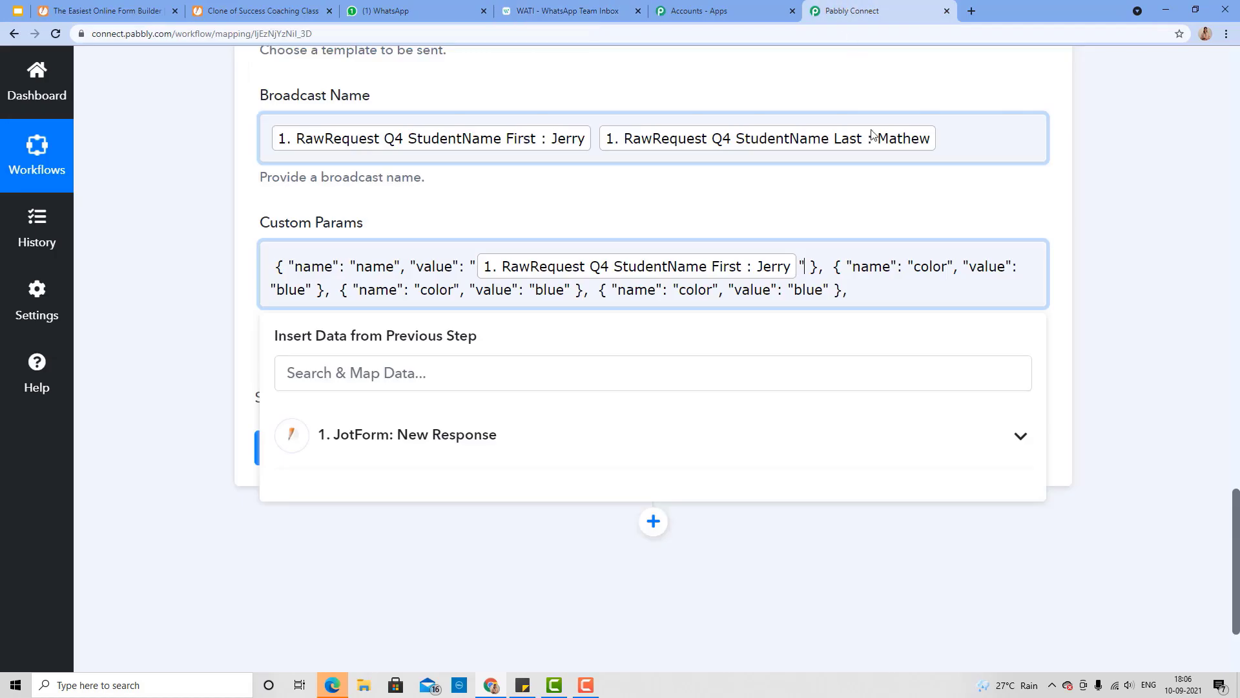
pyautogui.click(948, 264)
pyautogui.press('BackSpace')
pyautogui.press('BackSpace')
pyautogui.press('BackSpace')
pyautogui.press('BackSpace')
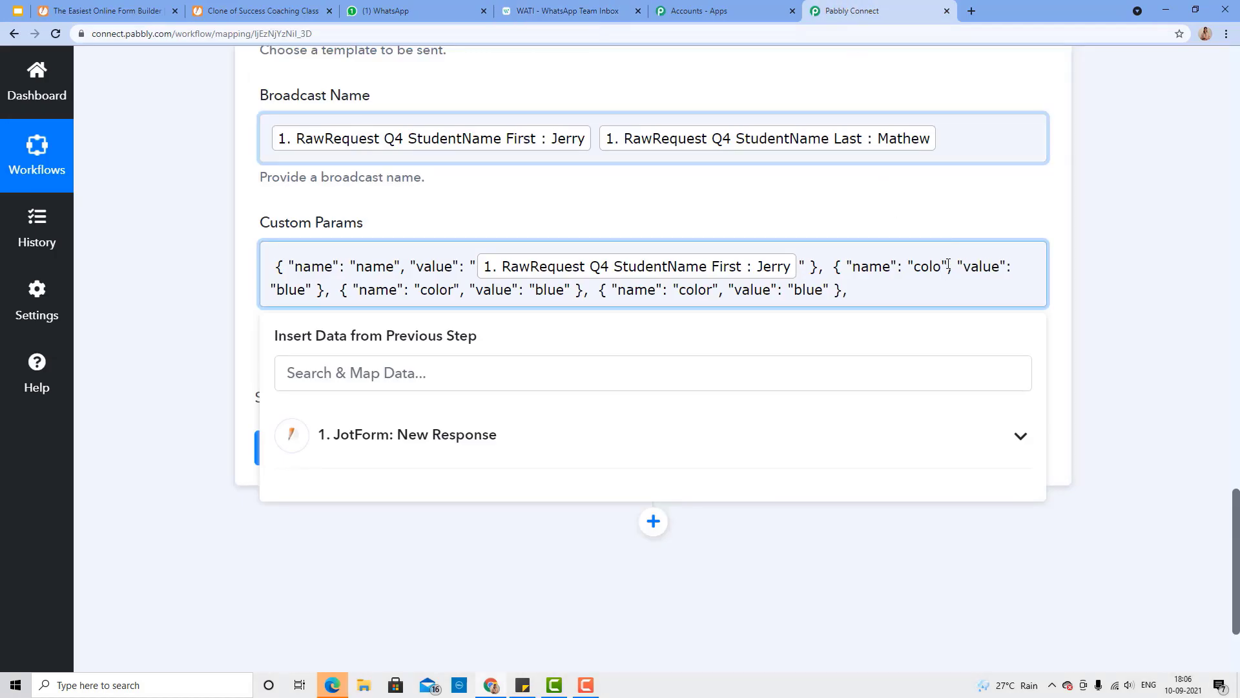
pyautogui.press('BackSpace')
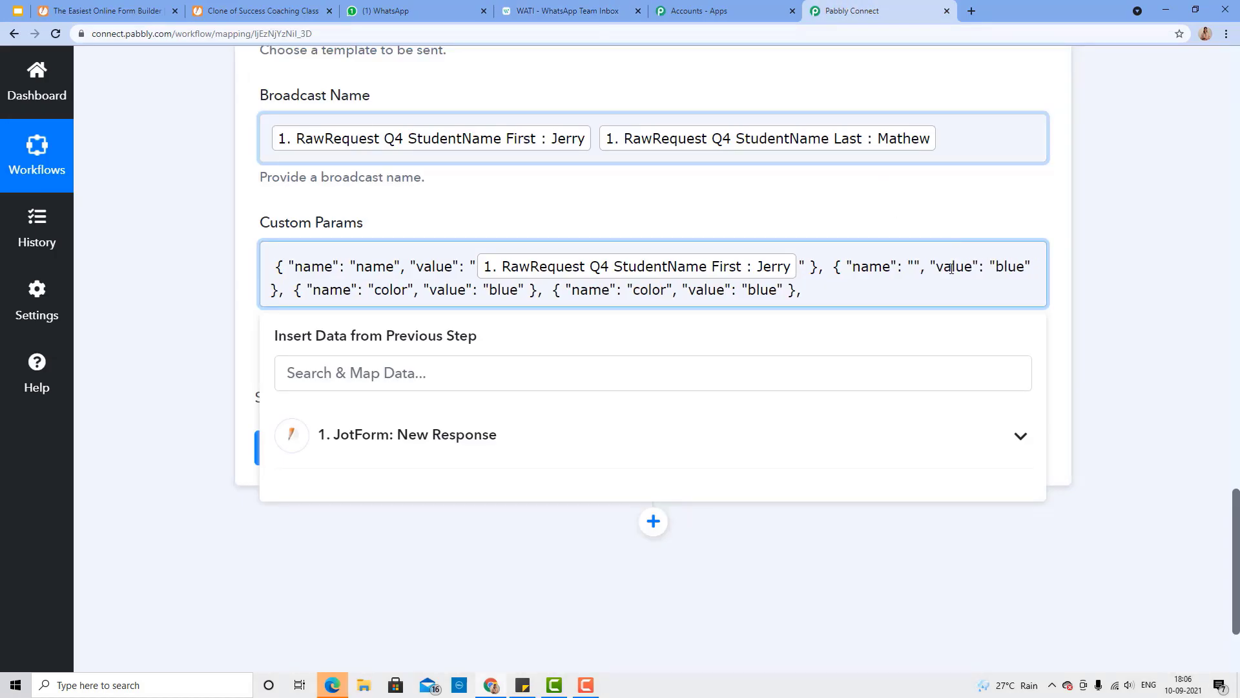
pyautogui.hotkey('ctrl', 'v')
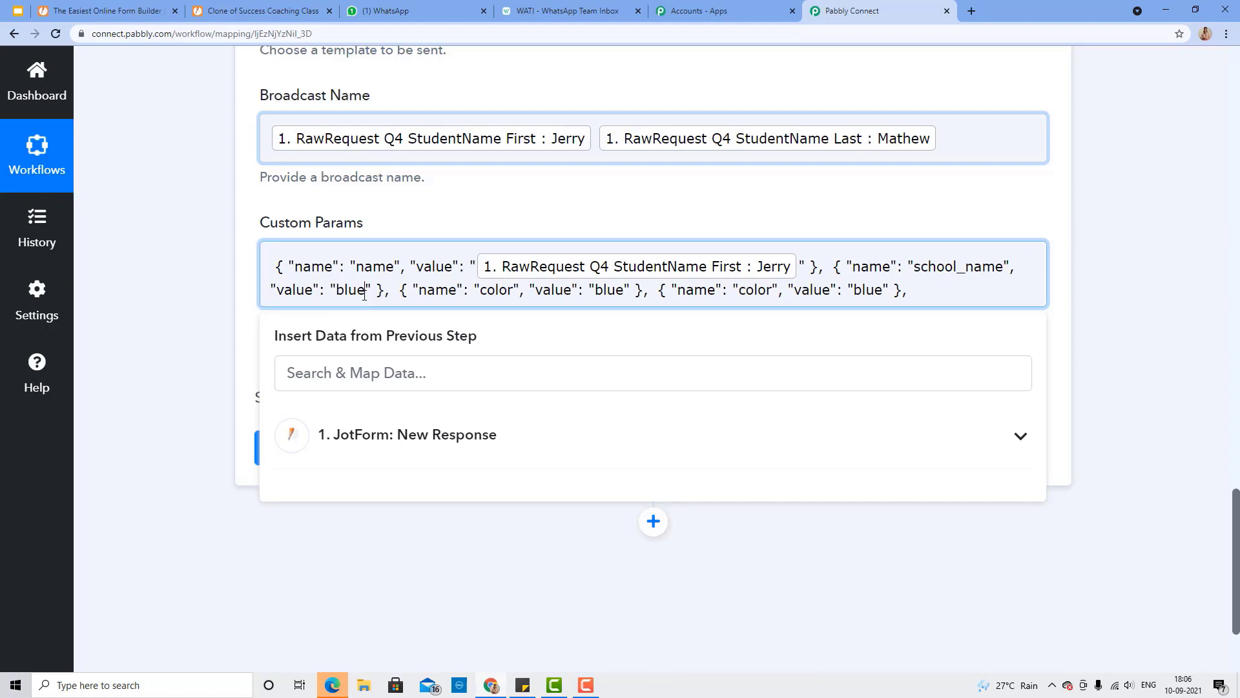
# Set the value of the school_name parameter to "Success Coaching Classes".
pyautogui.press('BackSpace')
pyautogui.press('BackSpace')
pyautogui.press('BackSpace')
pyautogui.press('BackSpace')
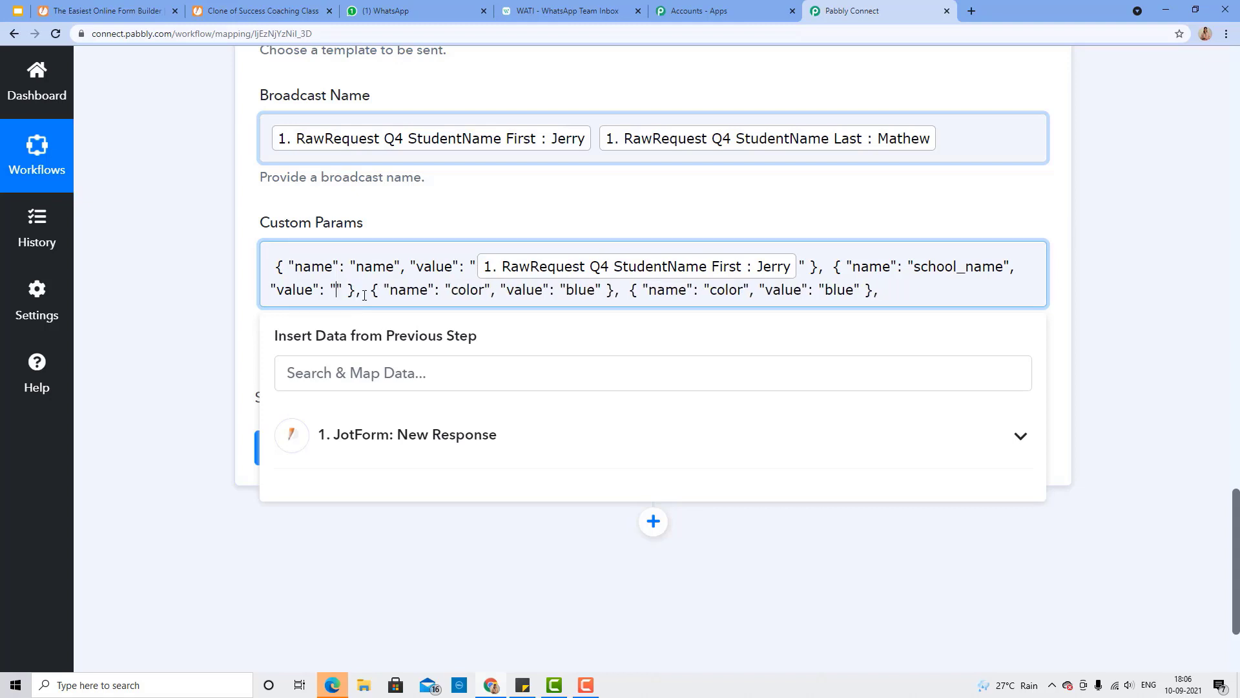
pyautogui.write('Success ')
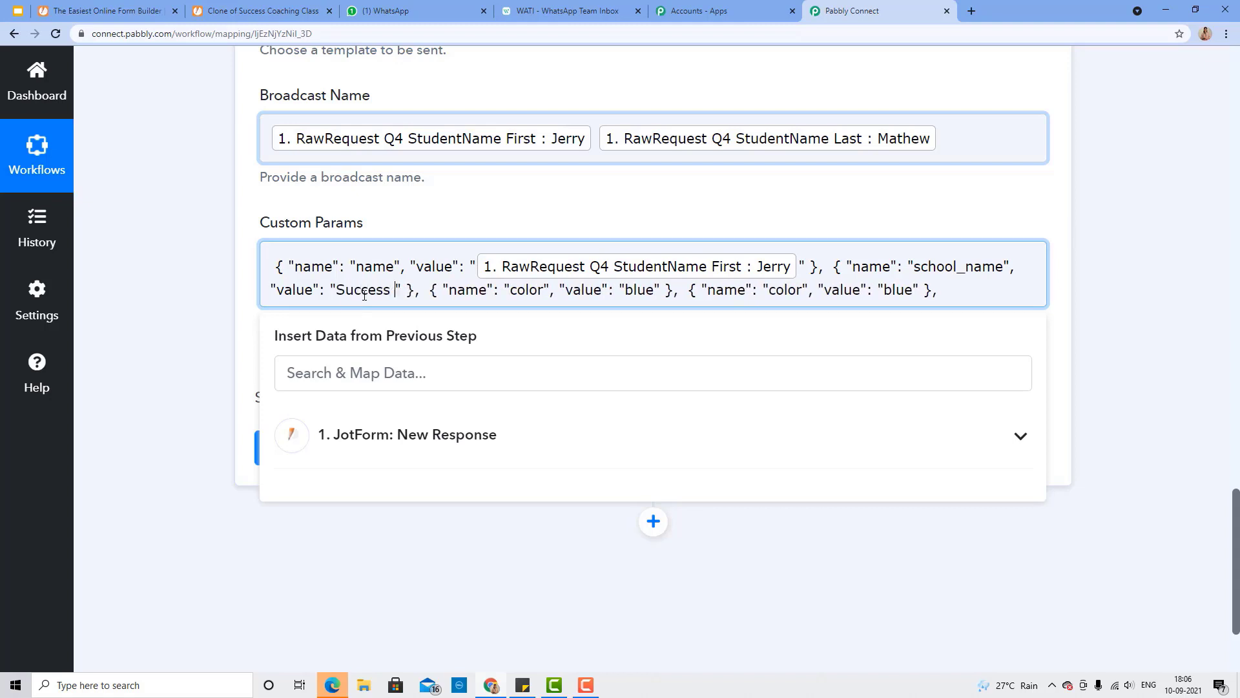
pyautogui.write('Coa')
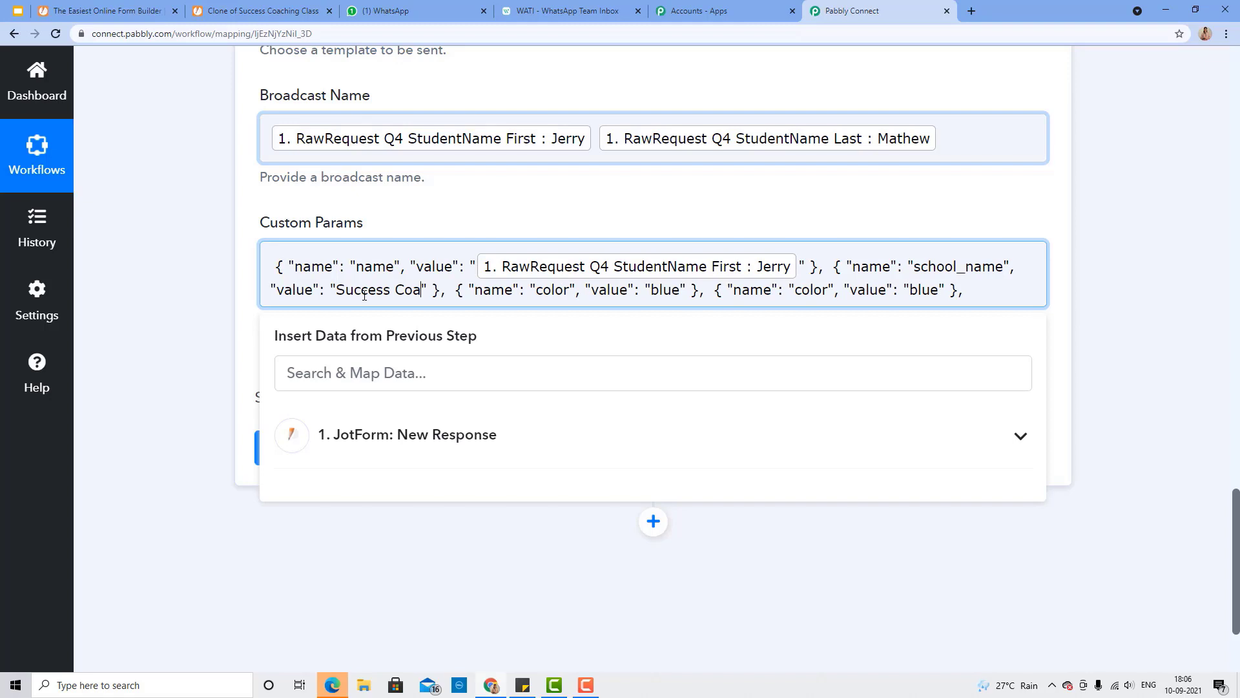
pyautogui.write('ching ')
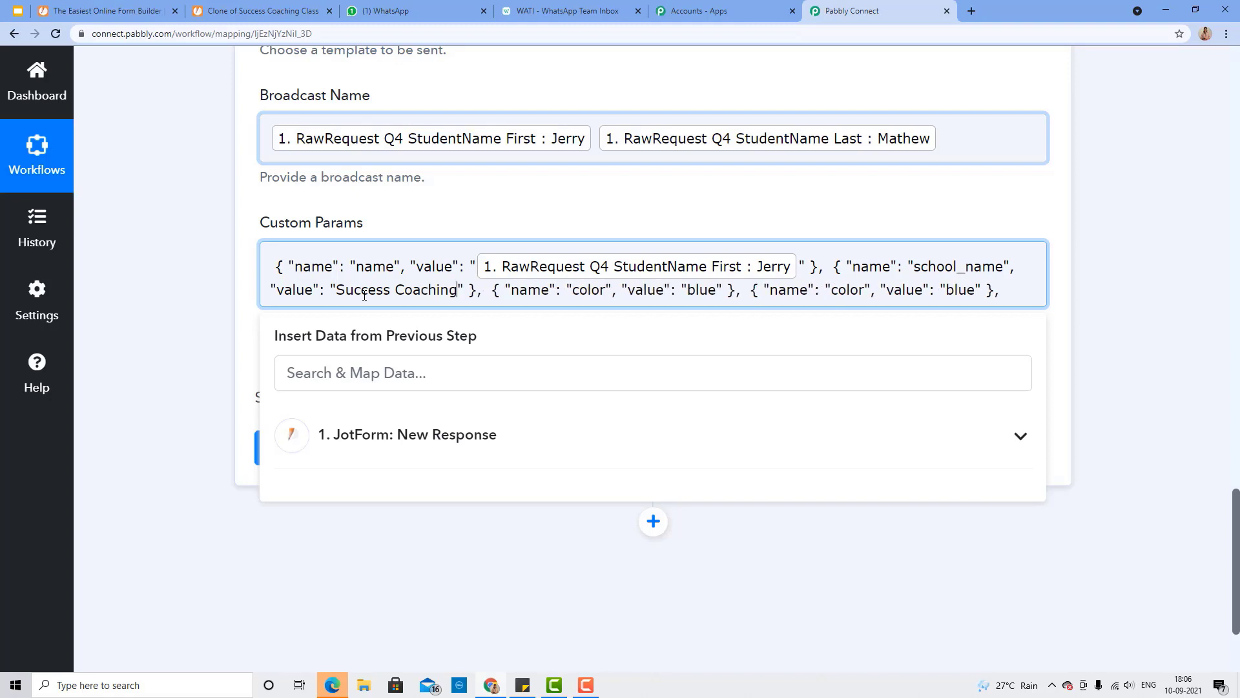
pyautogui.write('Classes')
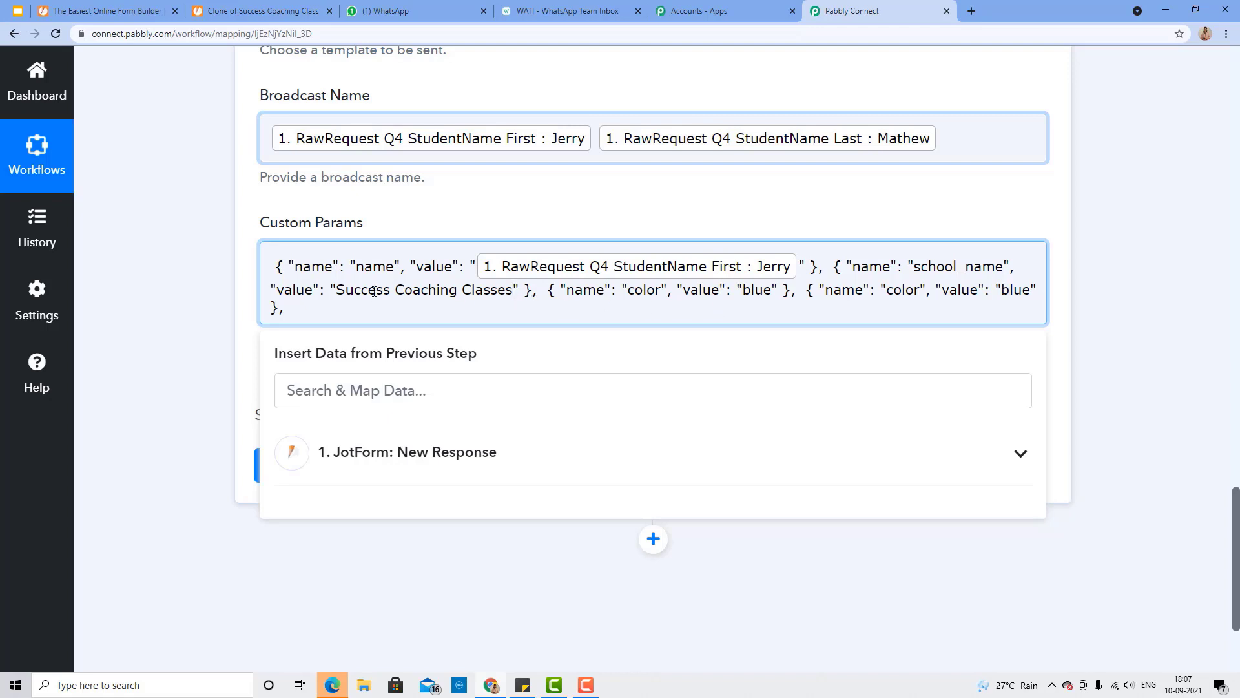
# Copy the file_name variable from the template body in WATI and use it as the third parameter's name in Pabbly Connect.
pyautogui.click(569, 11)
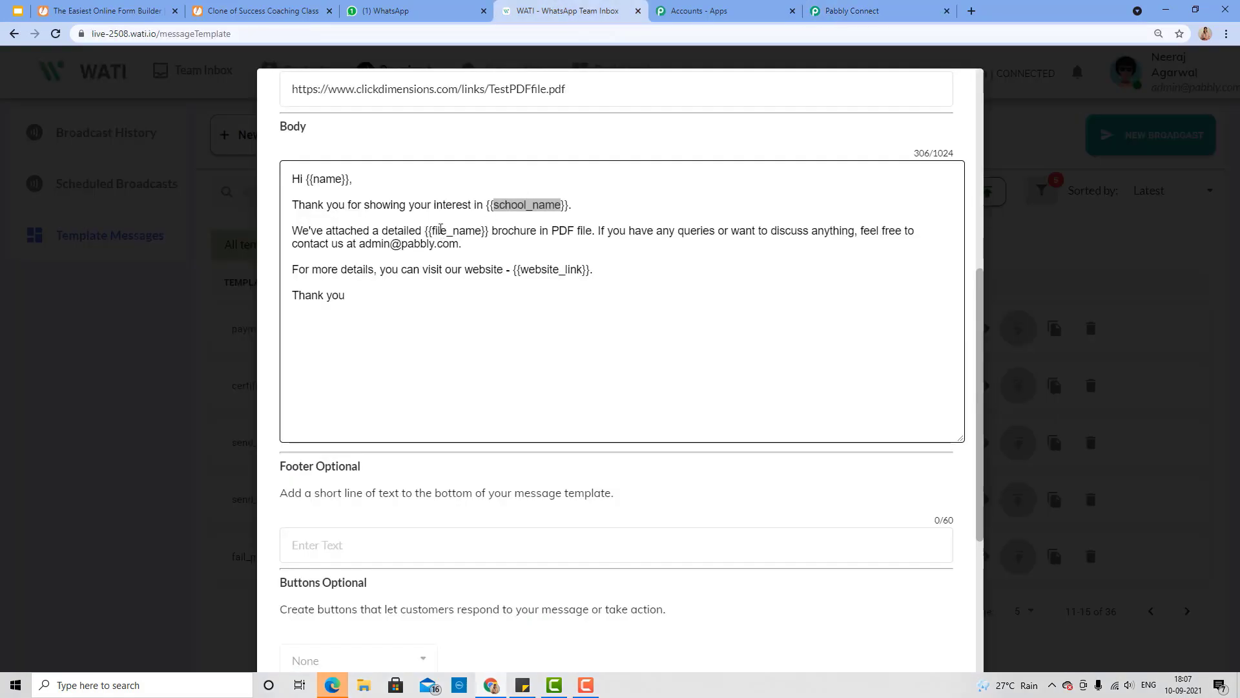
pyautogui.moveTo(431, 230); pyautogui.dragTo(484, 231)
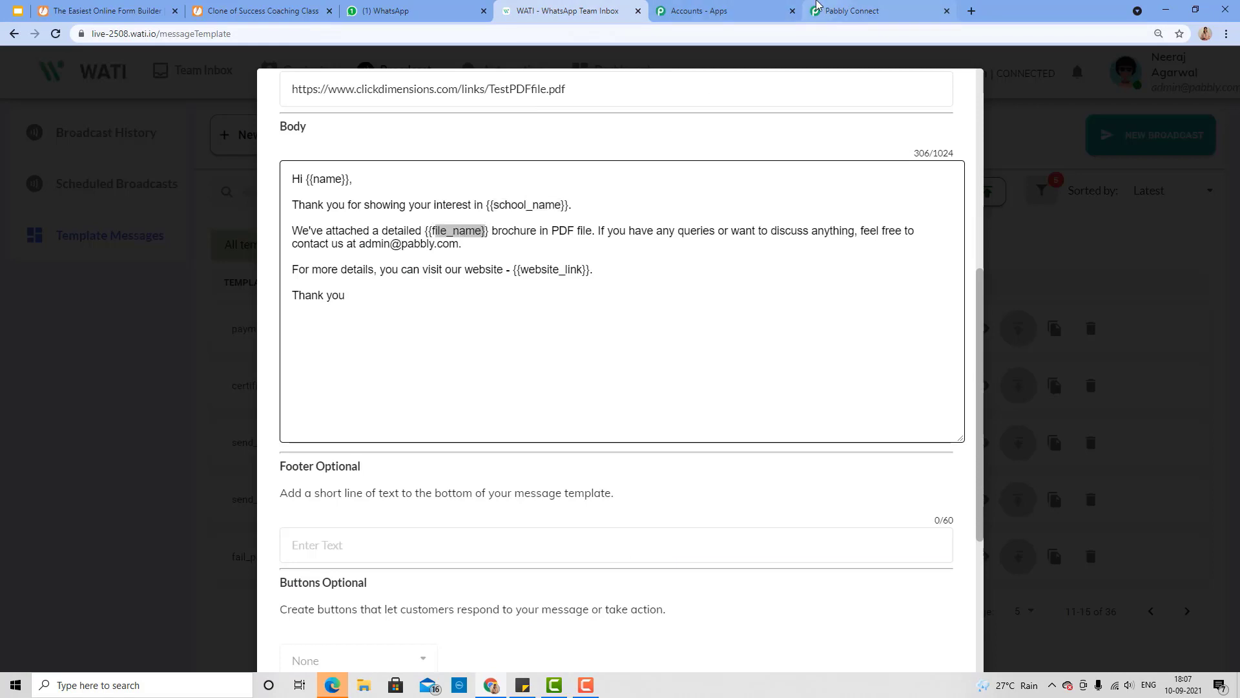
pyautogui.click(531, 240)
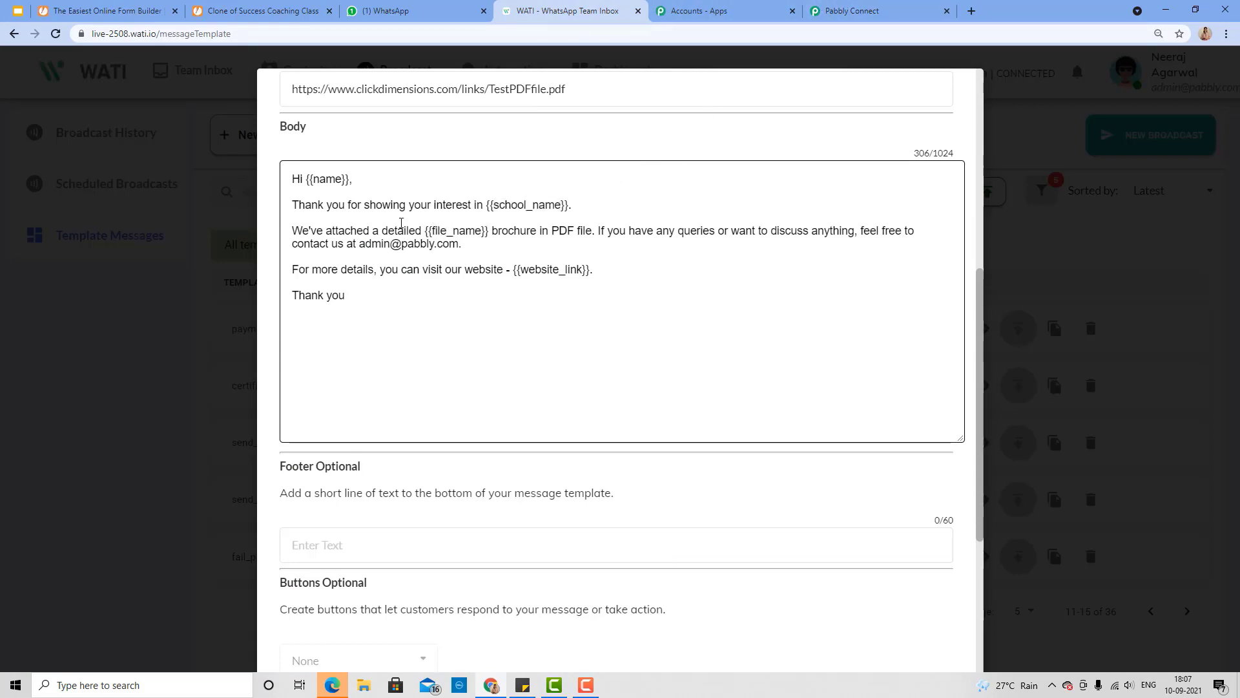
pyautogui.moveTo(431, 231); pyautogui.dragTo(481, 228)
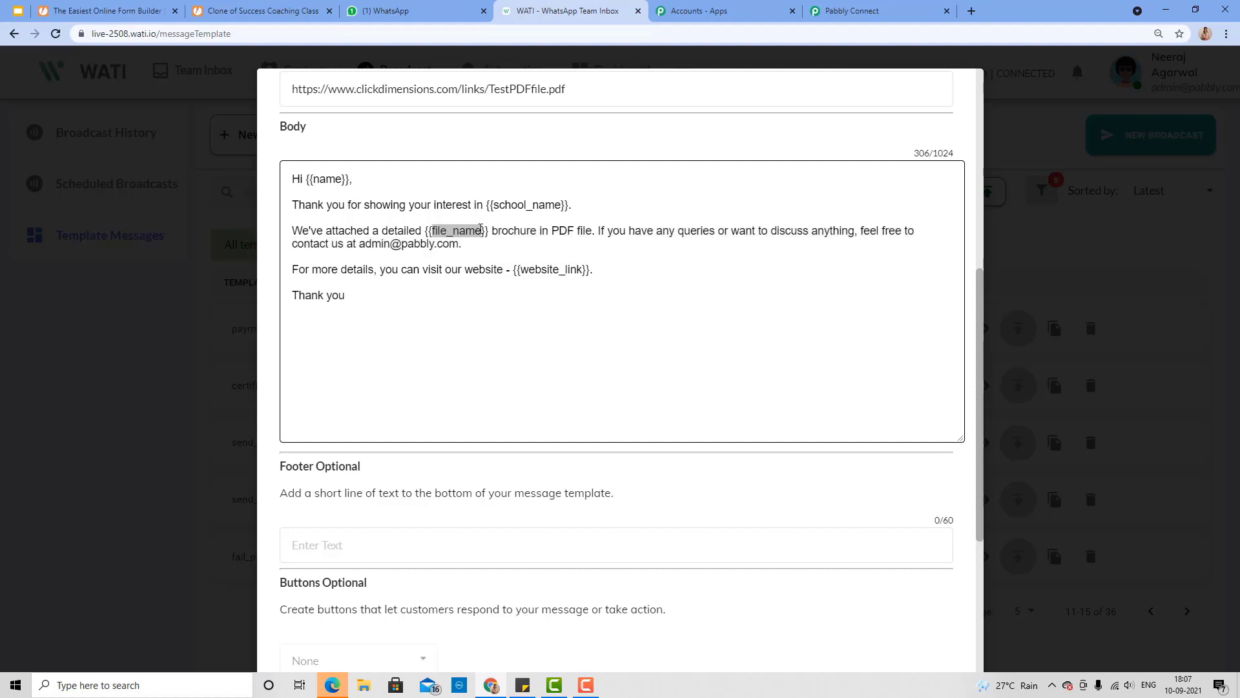
pyautogui.click(859, 11)
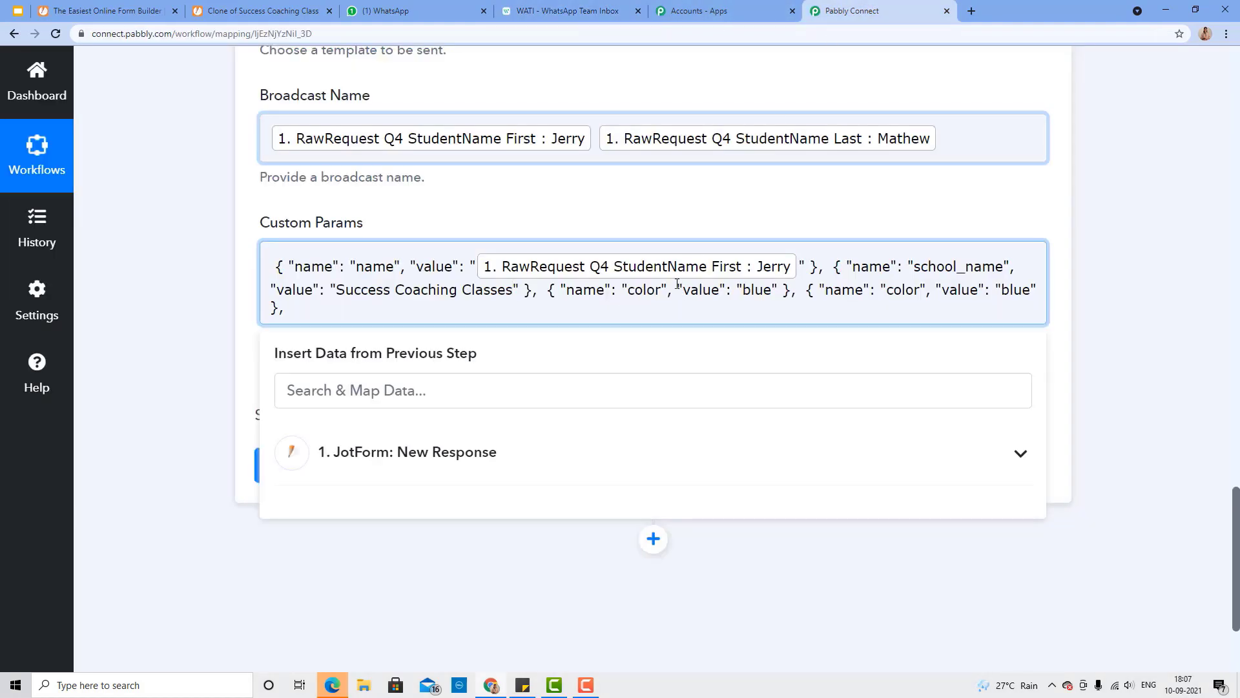
pyautogui.press('BackSpace')
pyautogui.press('BackSpace')
pyautogui.press('BackSpace')
pyautogui.press('BackSpace')
pyautogui.press('BackSpace')
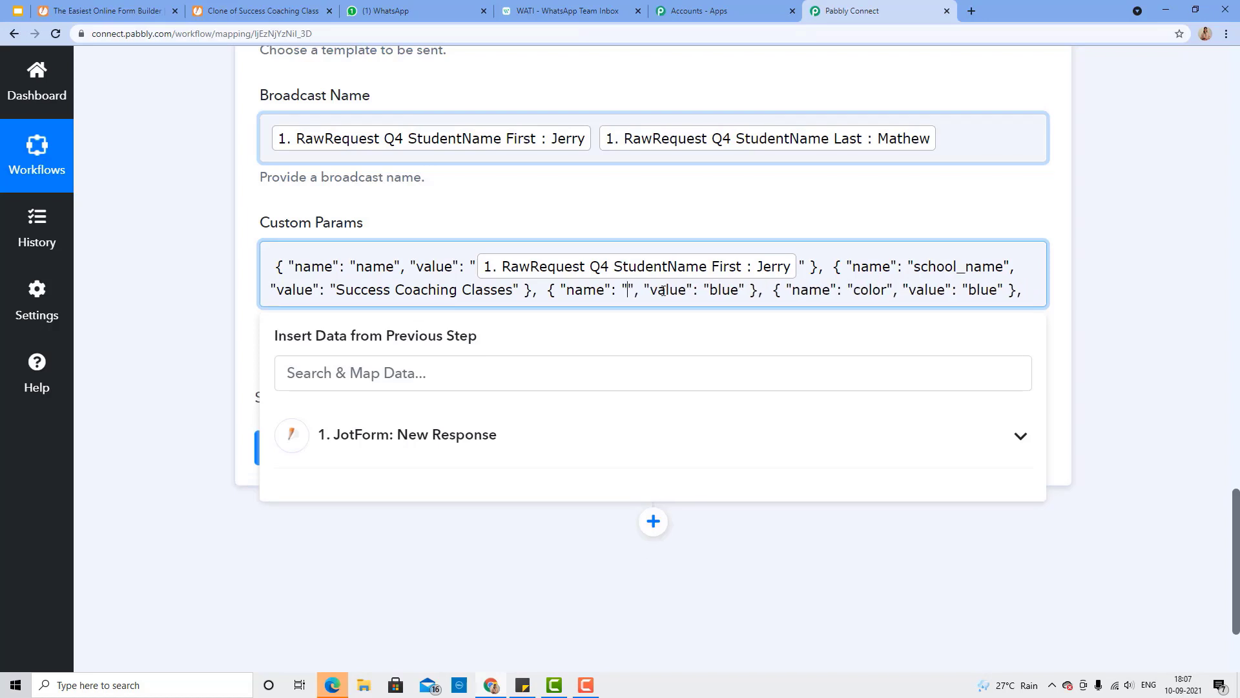
pyautogui.write('file_name')
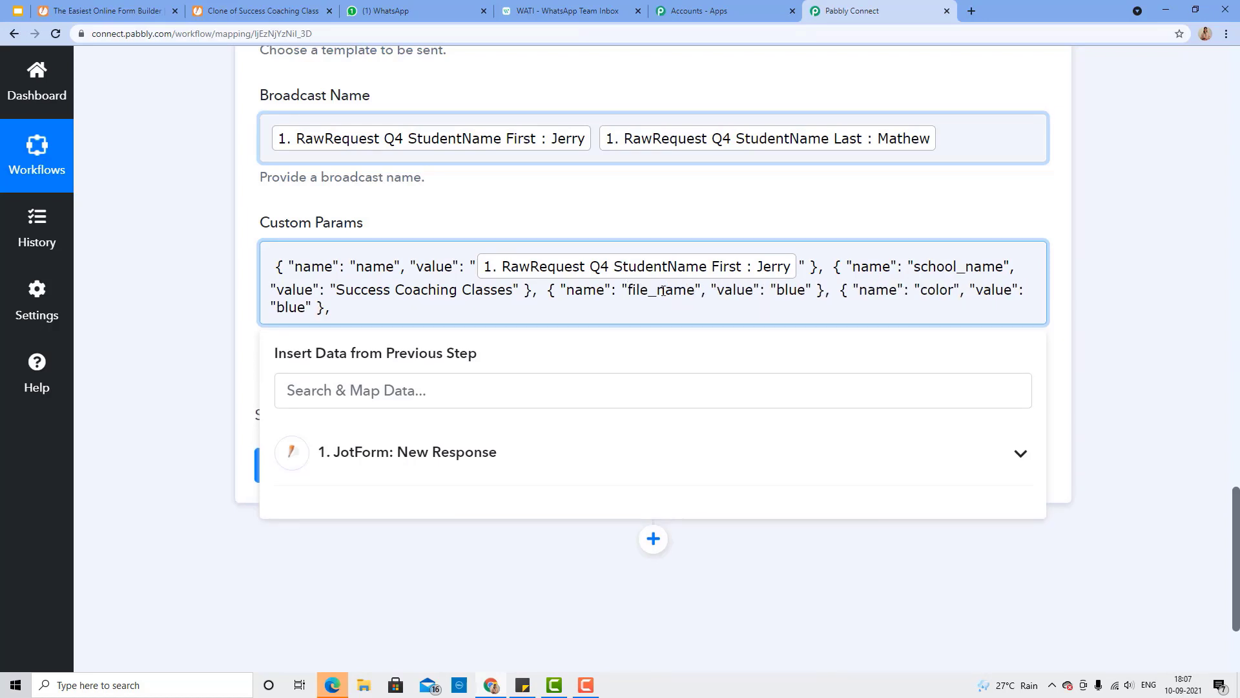
# Set the value of the file_name parameter to "Course Description" in the custom params.
pyautogui.click(807, 290)
pyautogui.press('BackSpace')
pyautogui.press('BackSpace')
pyautogui.press('BackSpace')
pyautogui.press('BackSpace')
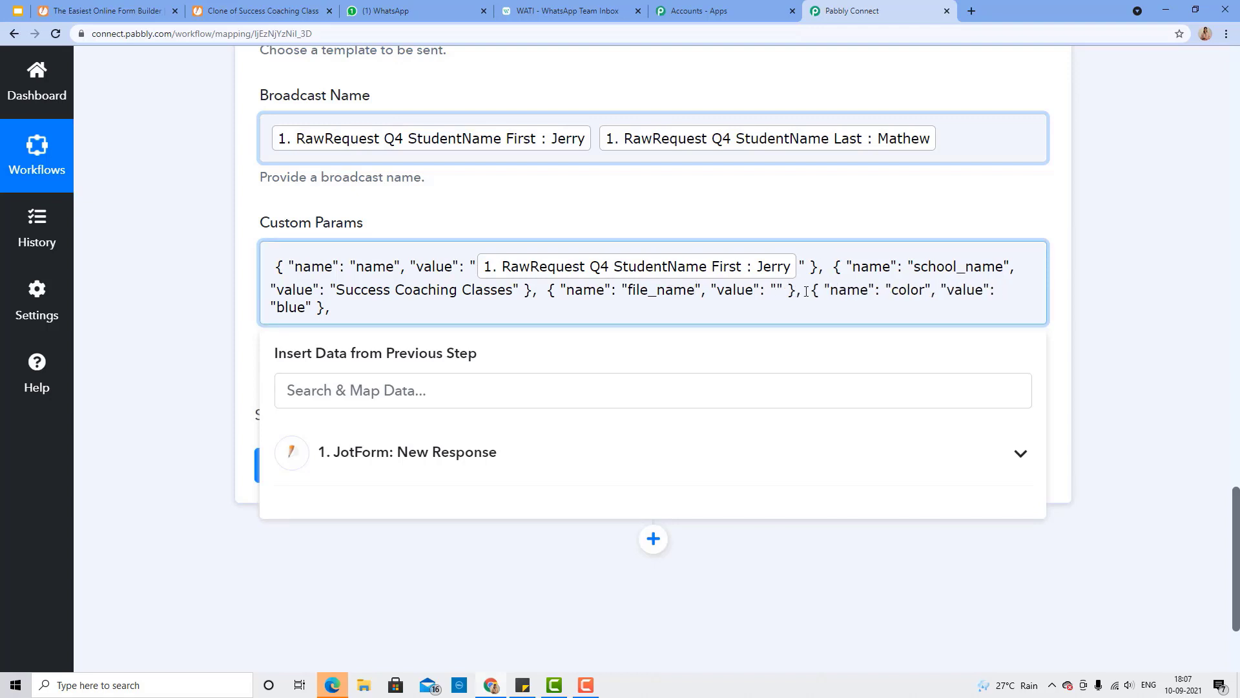
pyautogui.write('Course ')
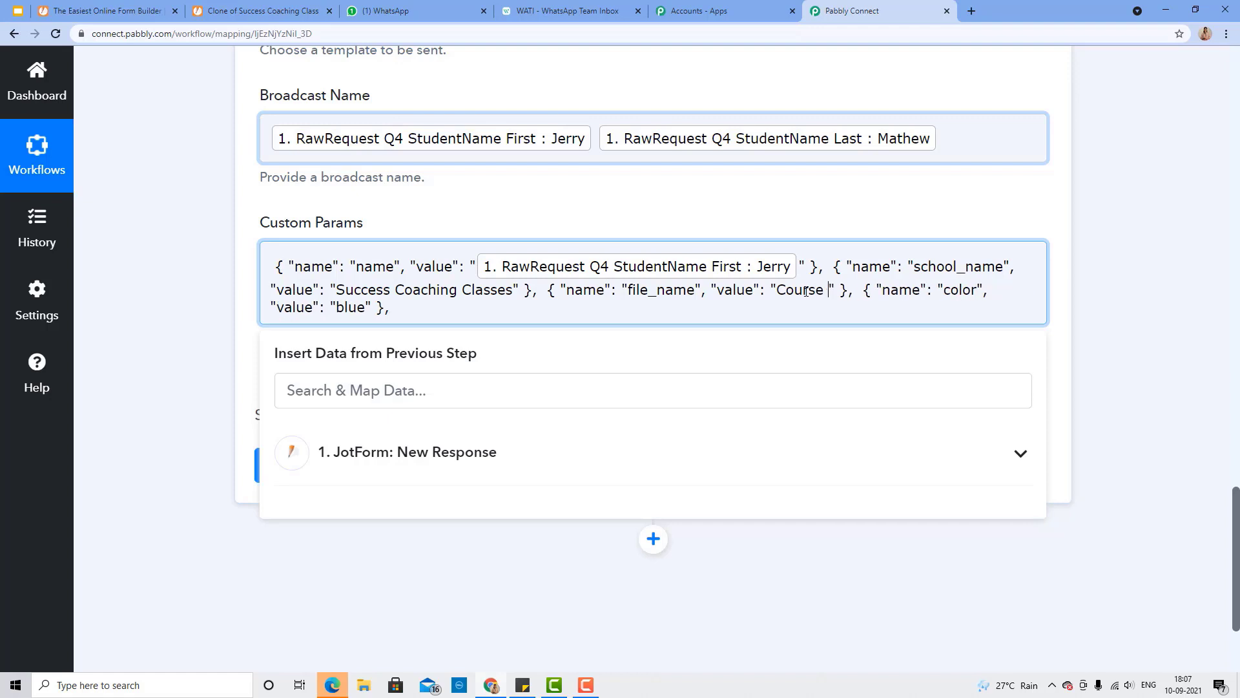
pyautogui.write('Re')
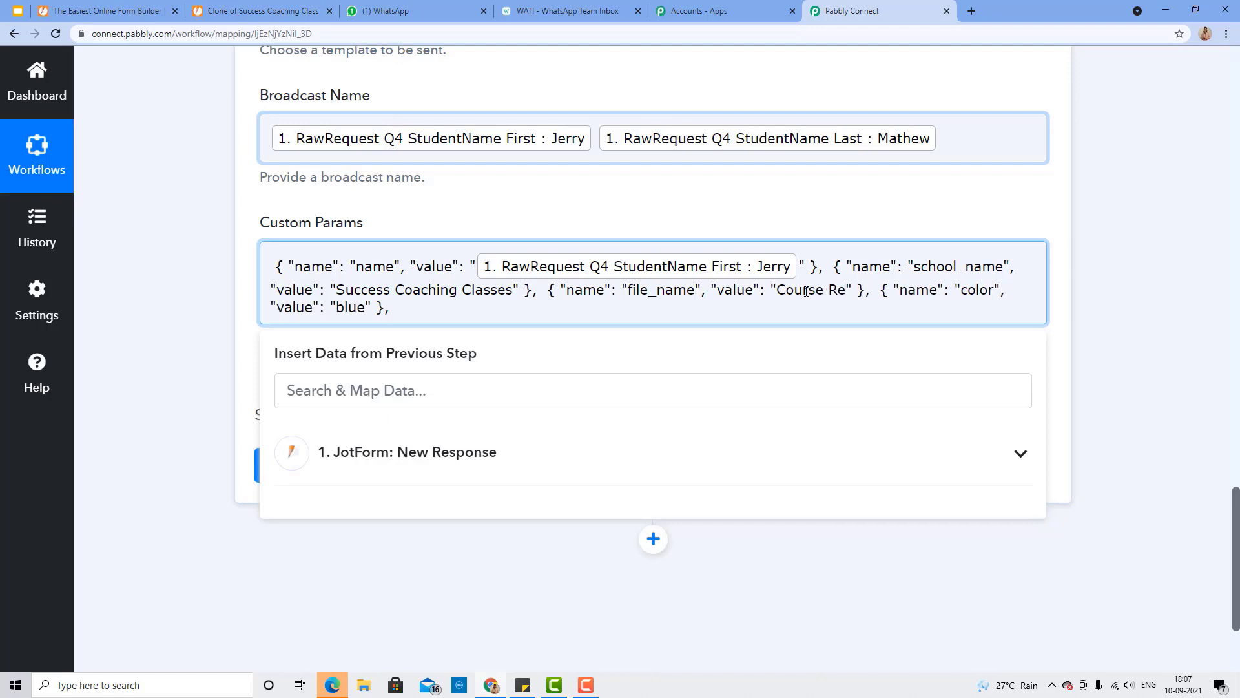
pyautogui.write('gist')
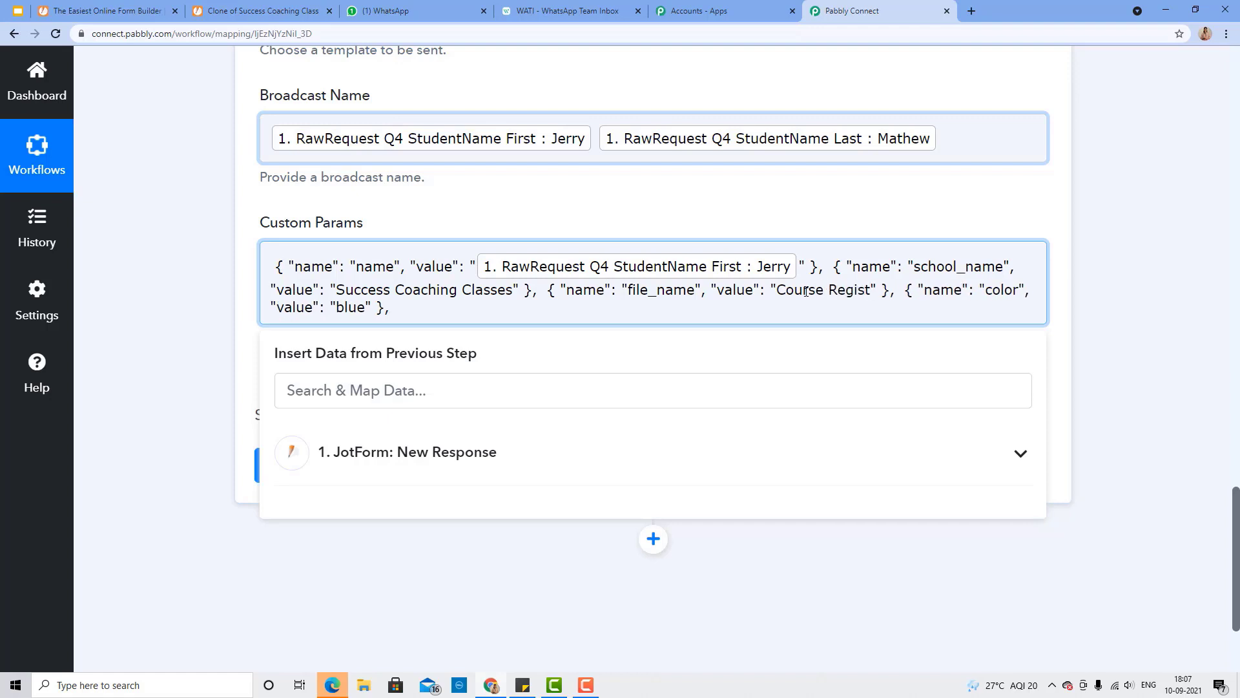
pyautogui.write('ratii')
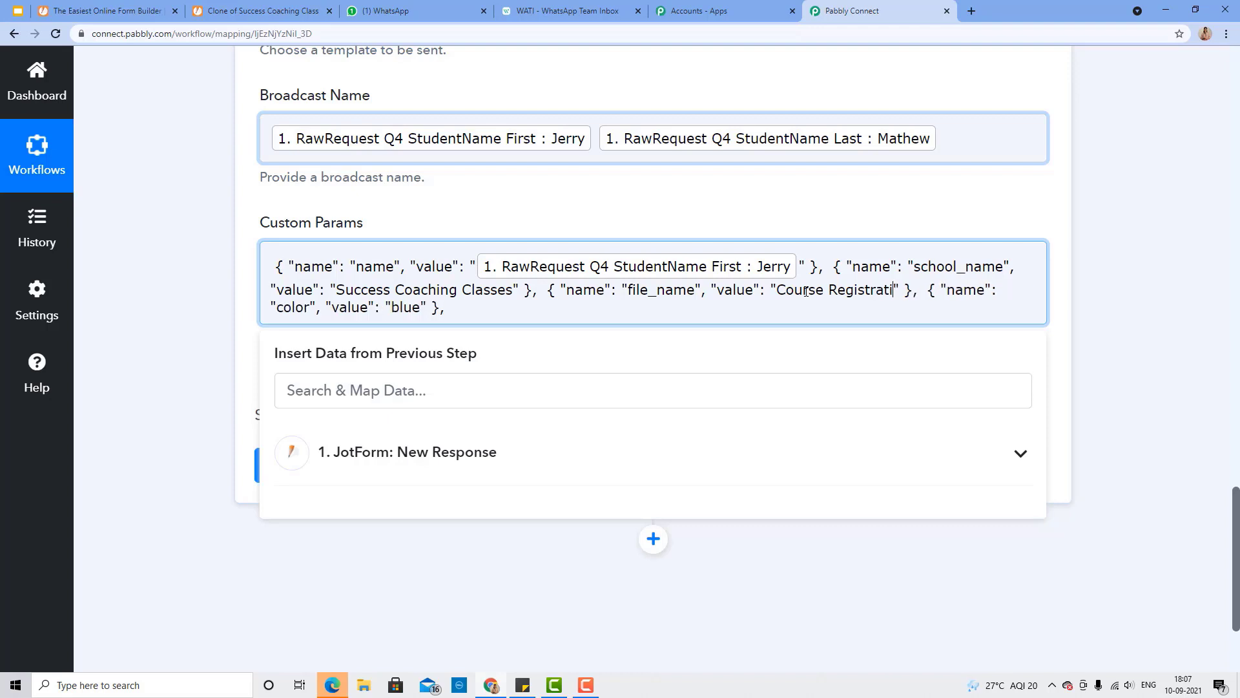
pyautogui.press('BackSpace')
pyautogui.press('BackSpace')
pyautogui.press('BackSpace')
pyautogui.press('BackSpace')
pyautogui.press('BackSpace')
pyautogui.press('BackSpace')
pyautogui.press('BackSpace')
pyautogui.press('BackSpace')
pyautogui.press('BackSpace')
pyautogui.press('BackSpace')
pyautogui.press('BackSpace')
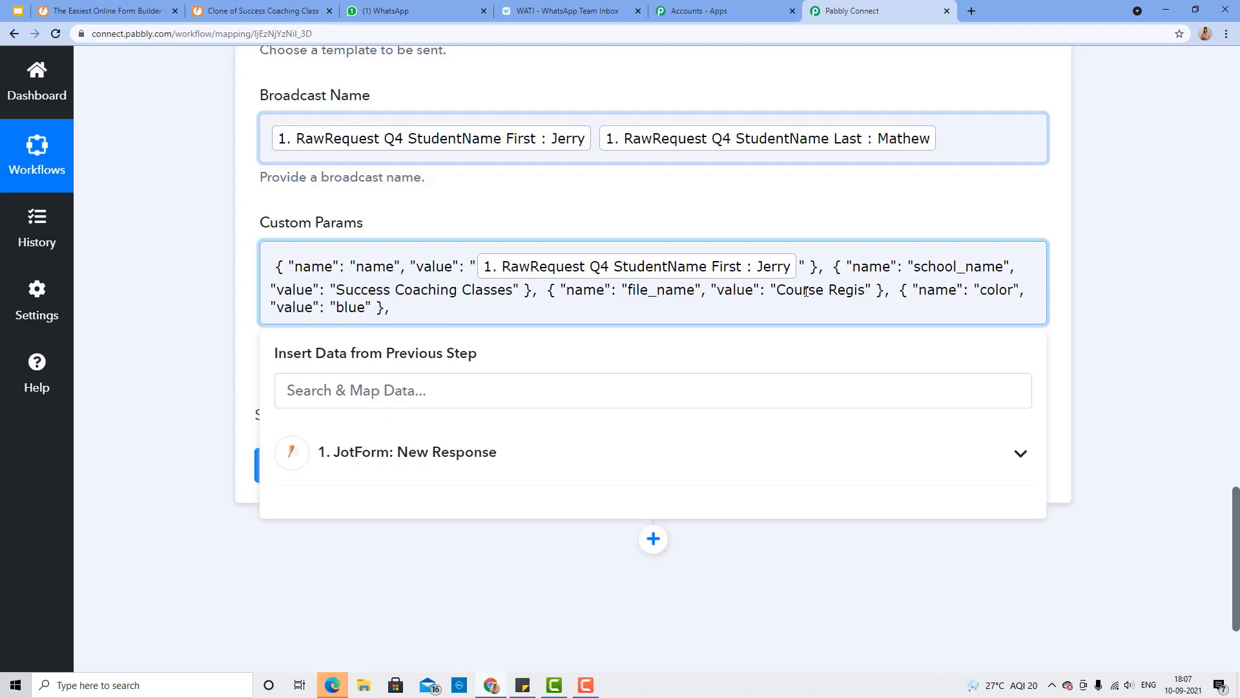
pyautogui.write('Desc')
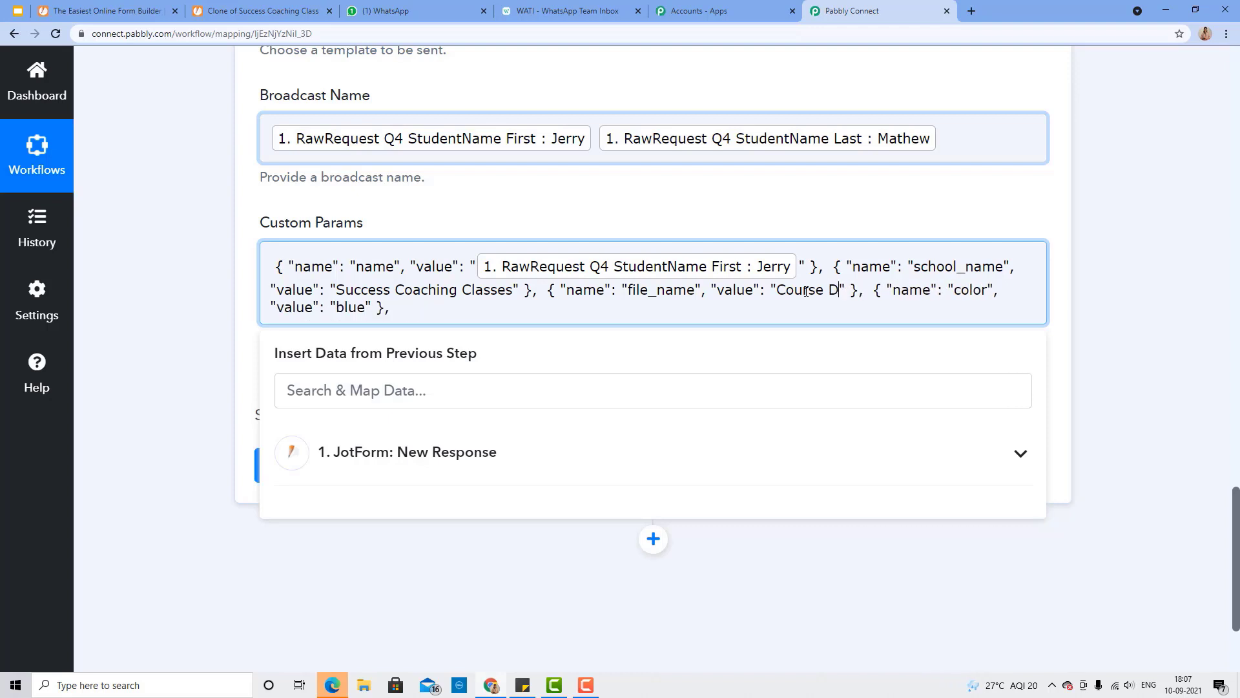
pyautogui.write('ription')
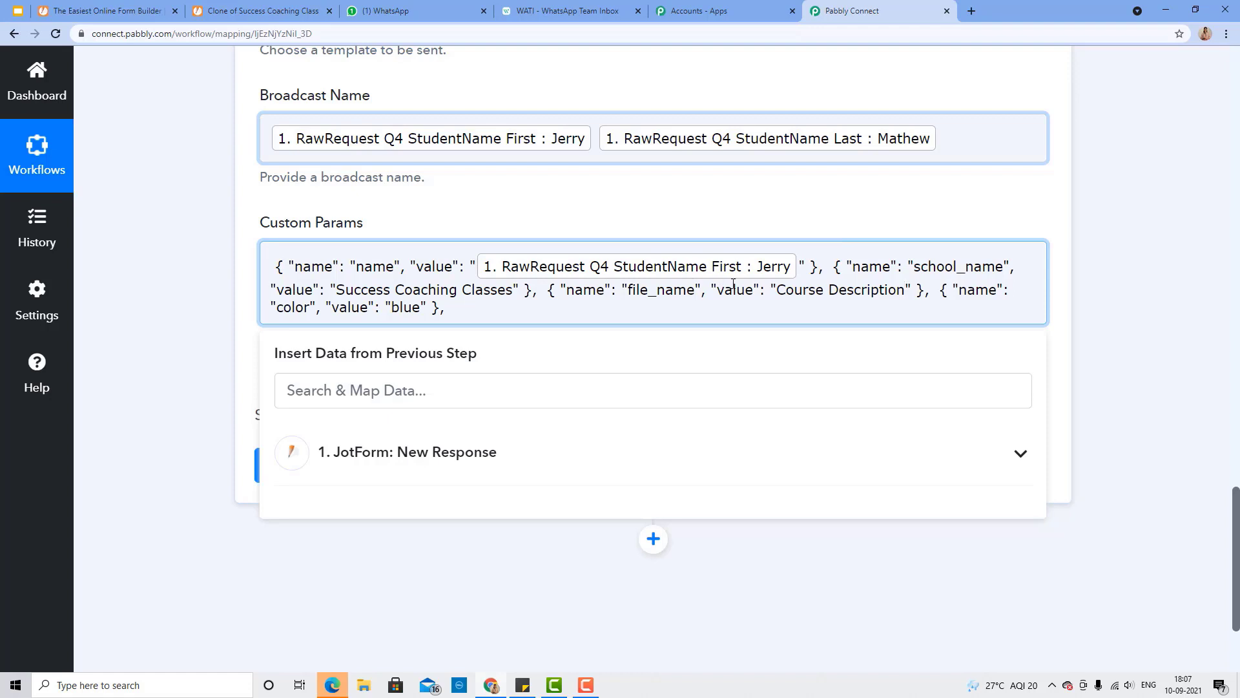
# Check the fourth variable in the WATI template body and rename the last custom parameter in Pabbly Connect as website_link.
pyautogui.click(559, 11)
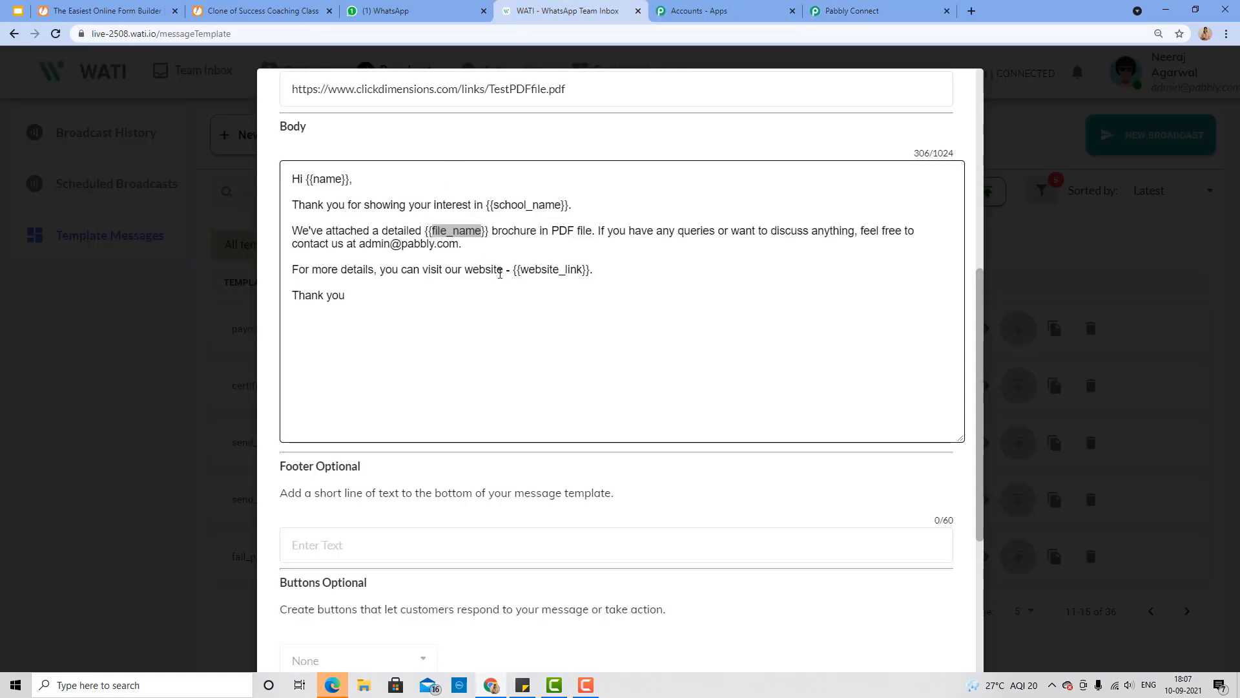
pyautogui.click(859, 11)
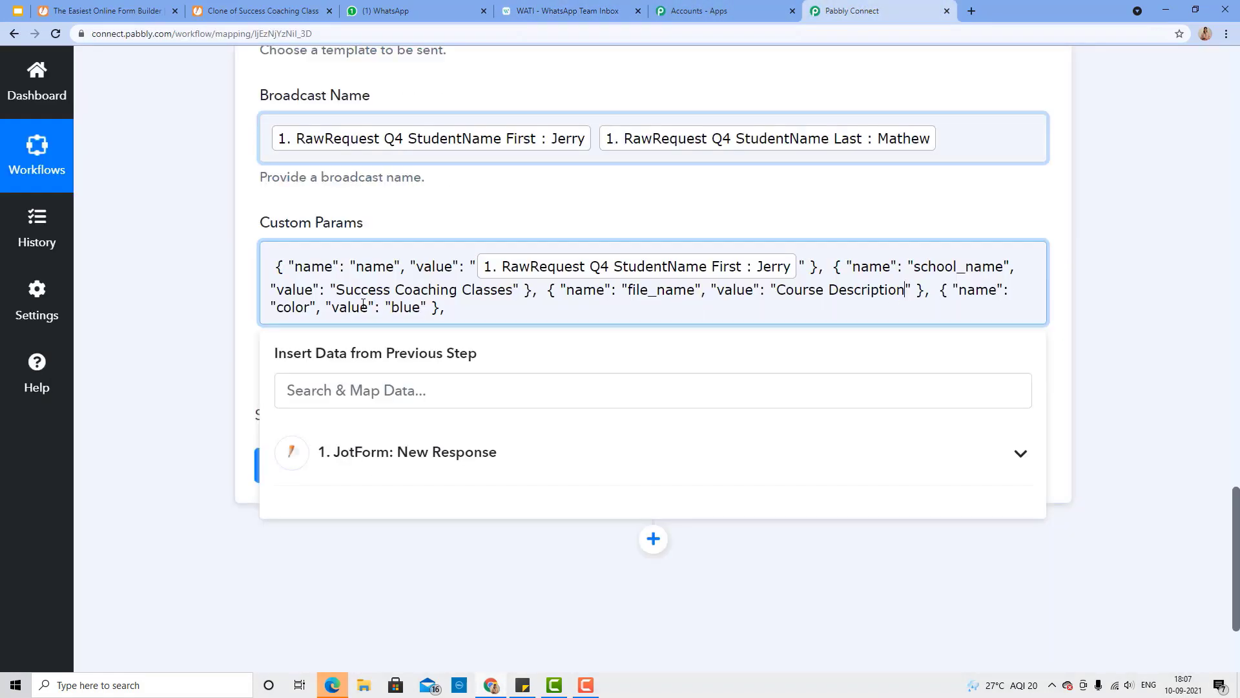
pyautogui.click(309, 307)
pyautogui.press('BackSpace')
pyautogui.press('BackSpace')
pyautogui.press('BackSpace')
pyautogui.press('BackSpace')
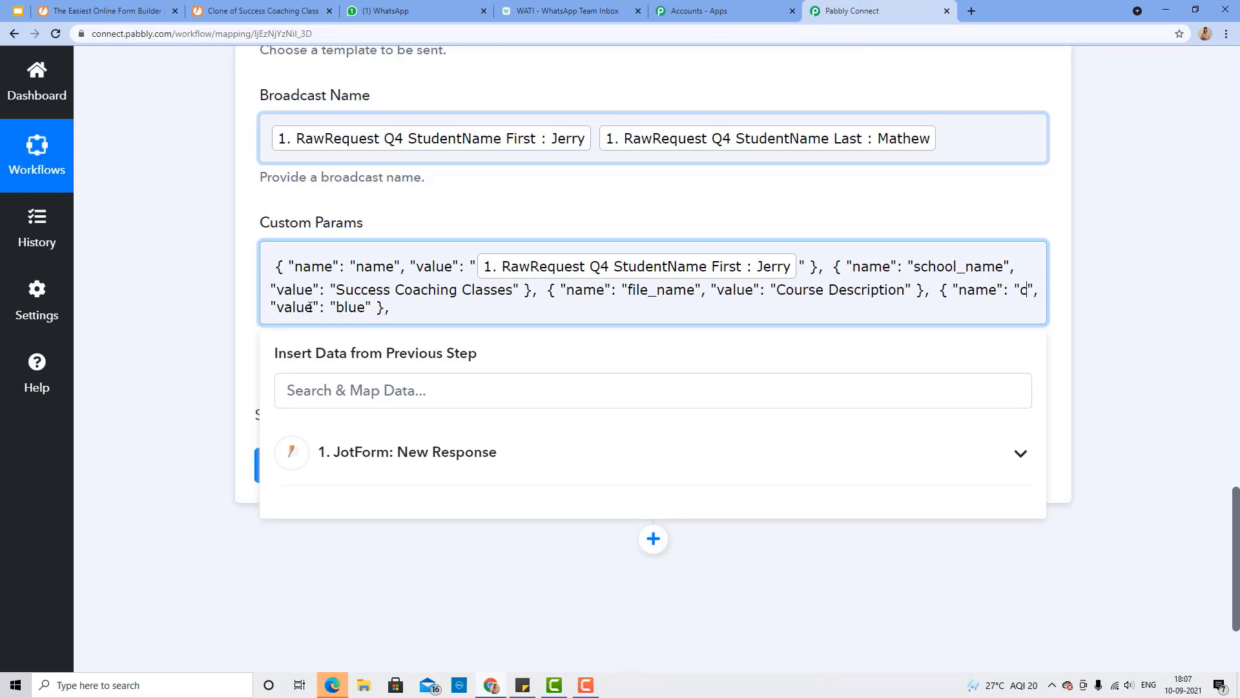
pyautogui.write('we')
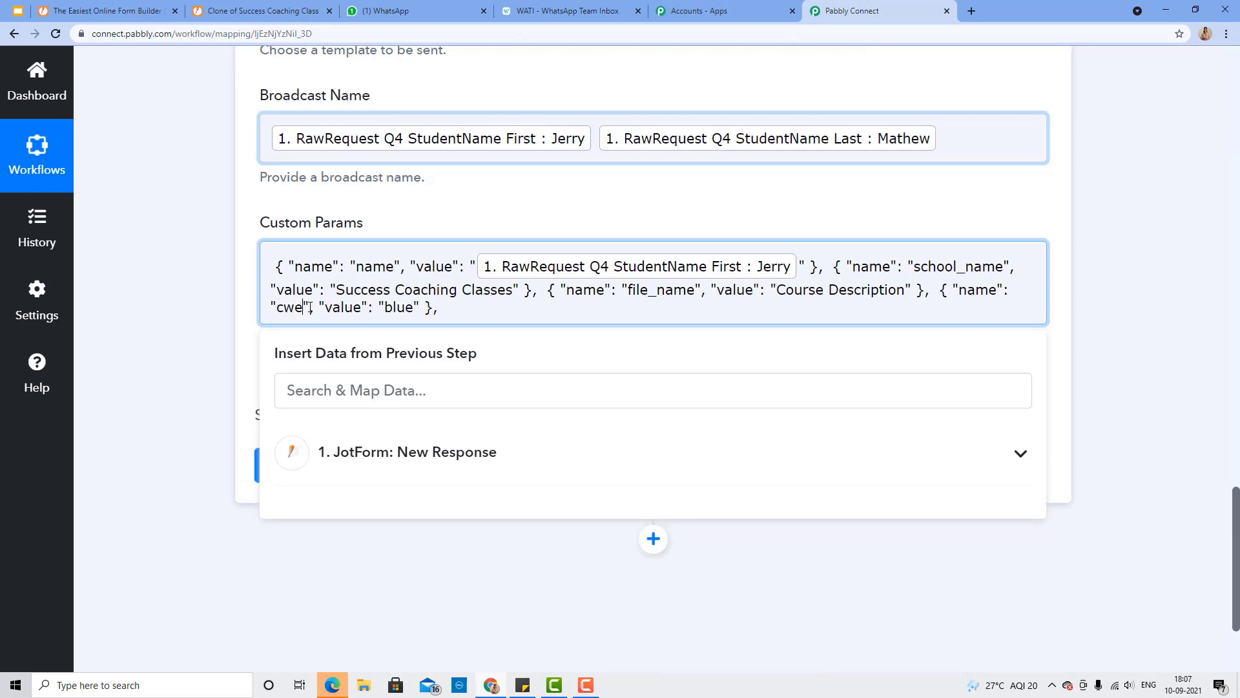
pyautogui.write('bsite')
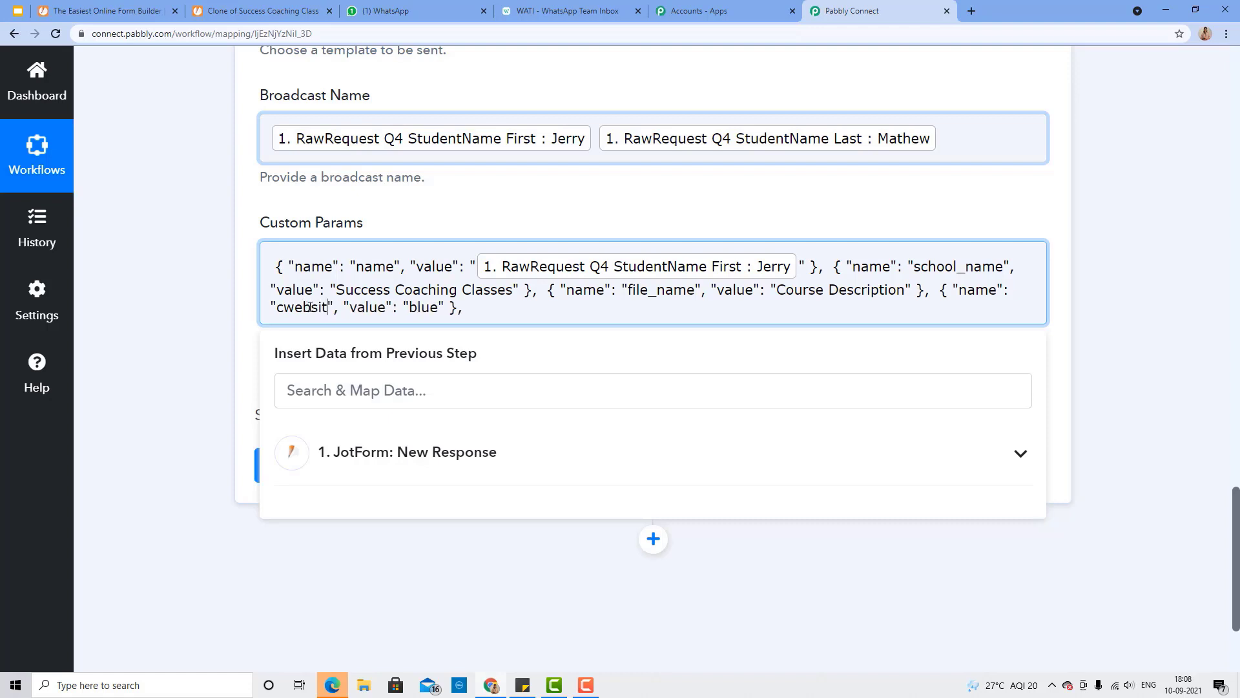
pyautogui.press('BackSpace')
pyautogui.press('BackSpace')
pyautogui.press('BackSpace')
pyautogui.press('BackSpace')
pyautogui.press('BackSpace')
pyautogui.press('BackSpace')
pyautogui.press('BackSpace')
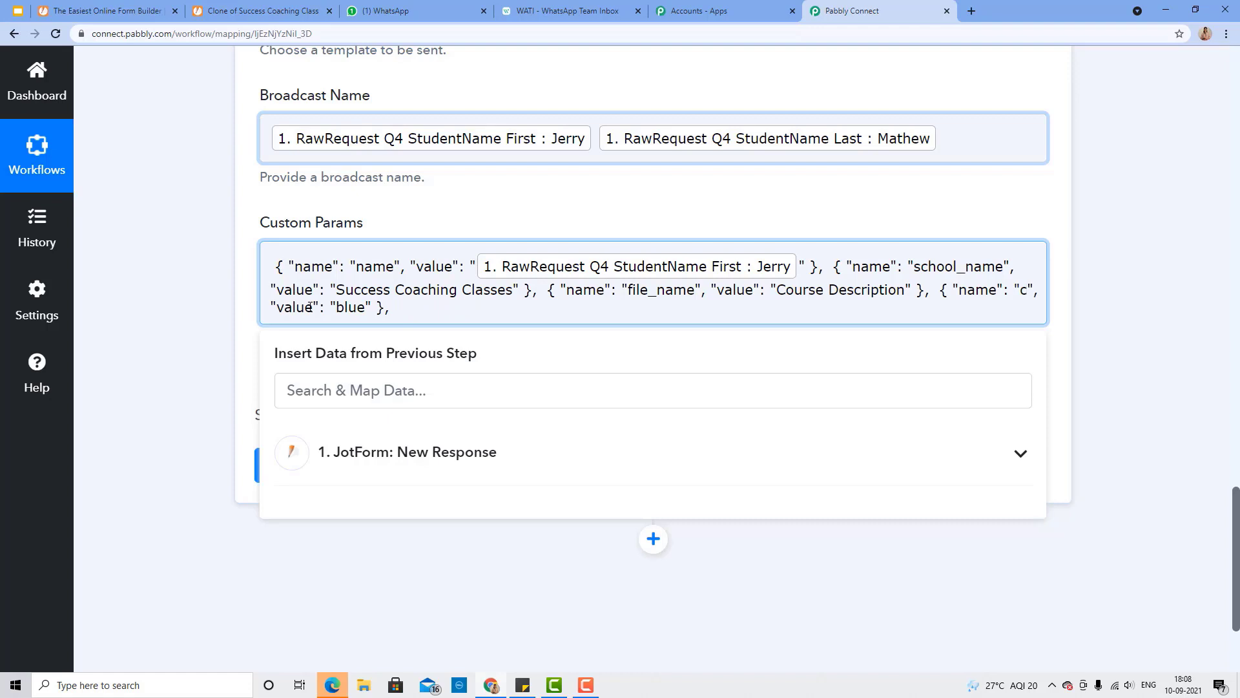
pyautogui.press('BackSpace')
pyautogui.write('website')
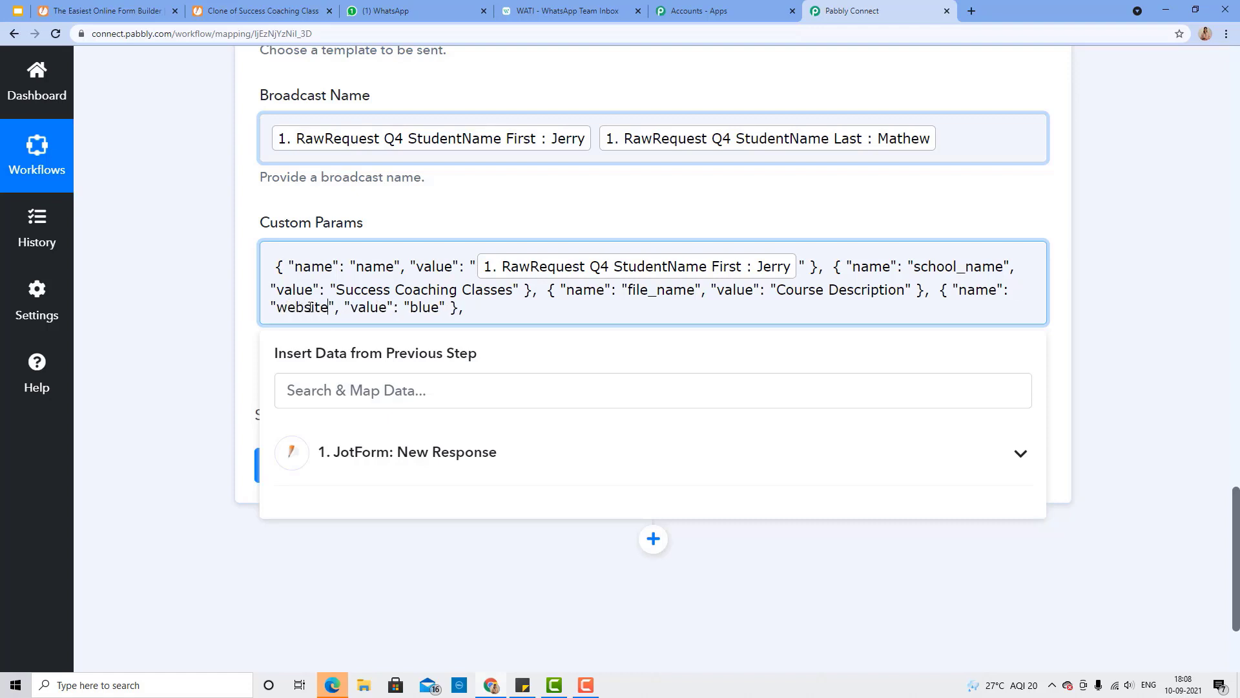
pyautogui.write('_link')
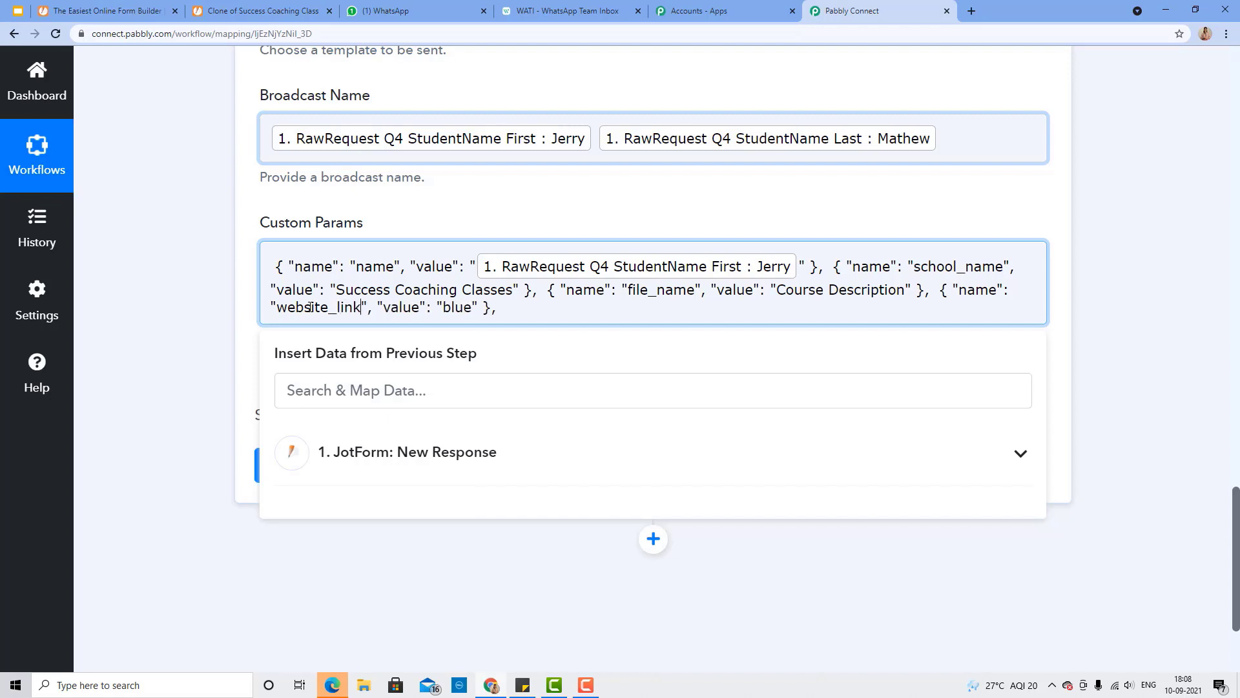
pyautogui.click(470, 310)
pyautogui.press('BackSpace')
pyautogui.press('BackSpace')
pyautogui.press('BackSpace')
pyautogui.press('BackSpace')
pyautogui.write('www.demo.com')
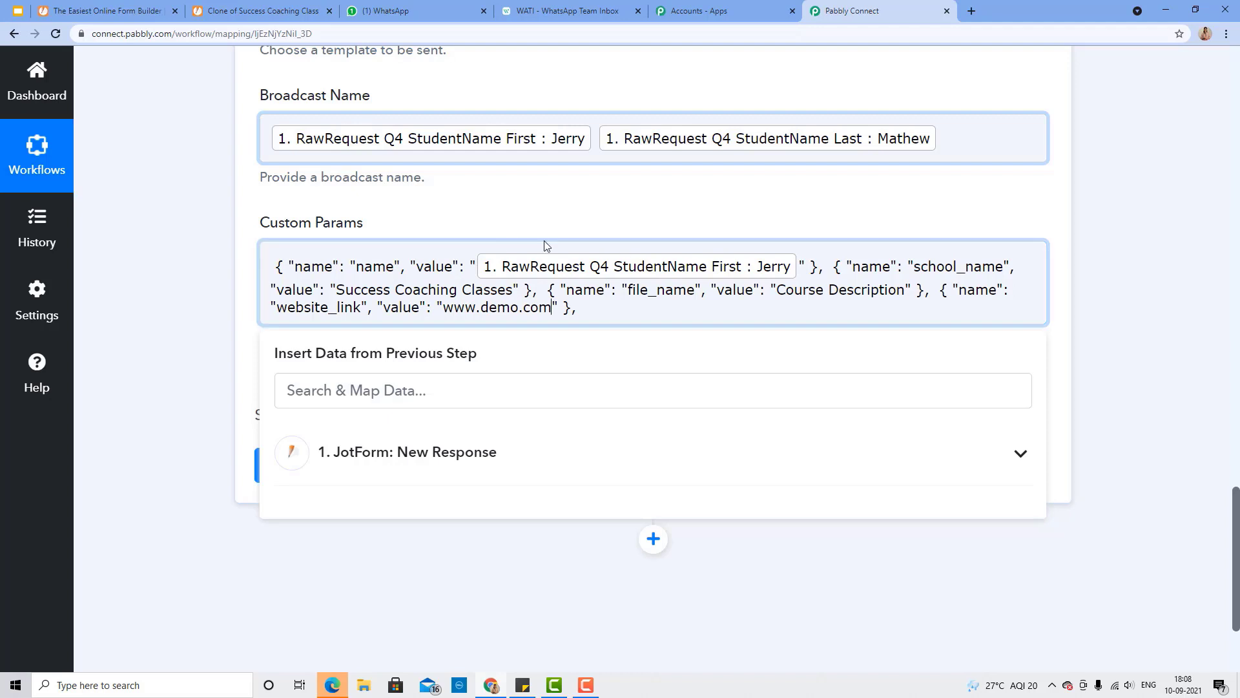
pyautogui.click(476, 230)
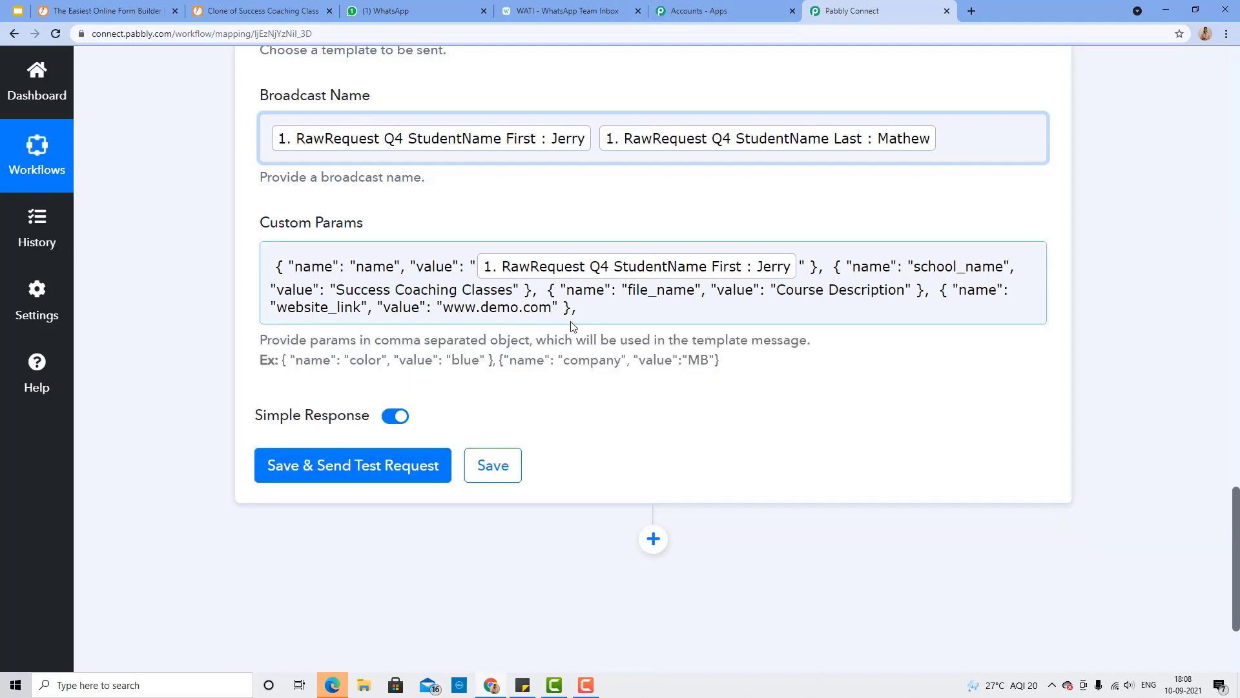
# Compare the variables in the WATI template body with the custom params, and review the mapped WhatsApp number, template and broadcast name in Pabbly Connect.
pyautogui.click(567, 11)
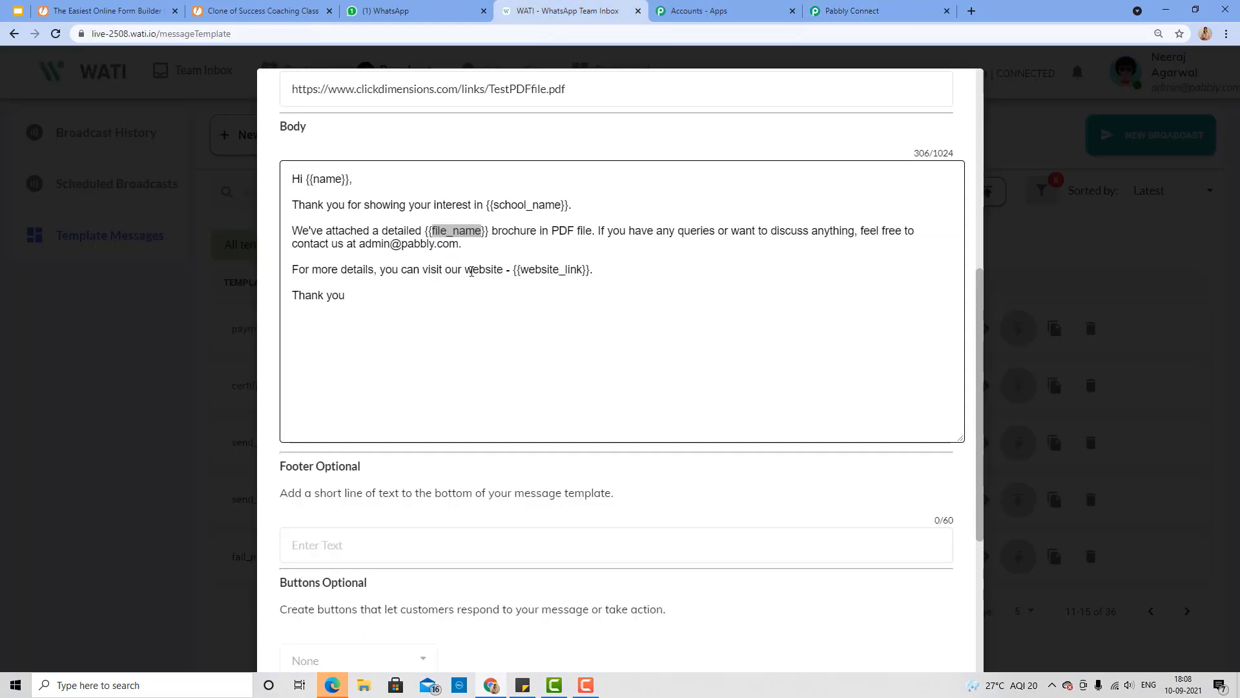
pyautogui.click(450, 302)
pyautogui.click(953, 7)
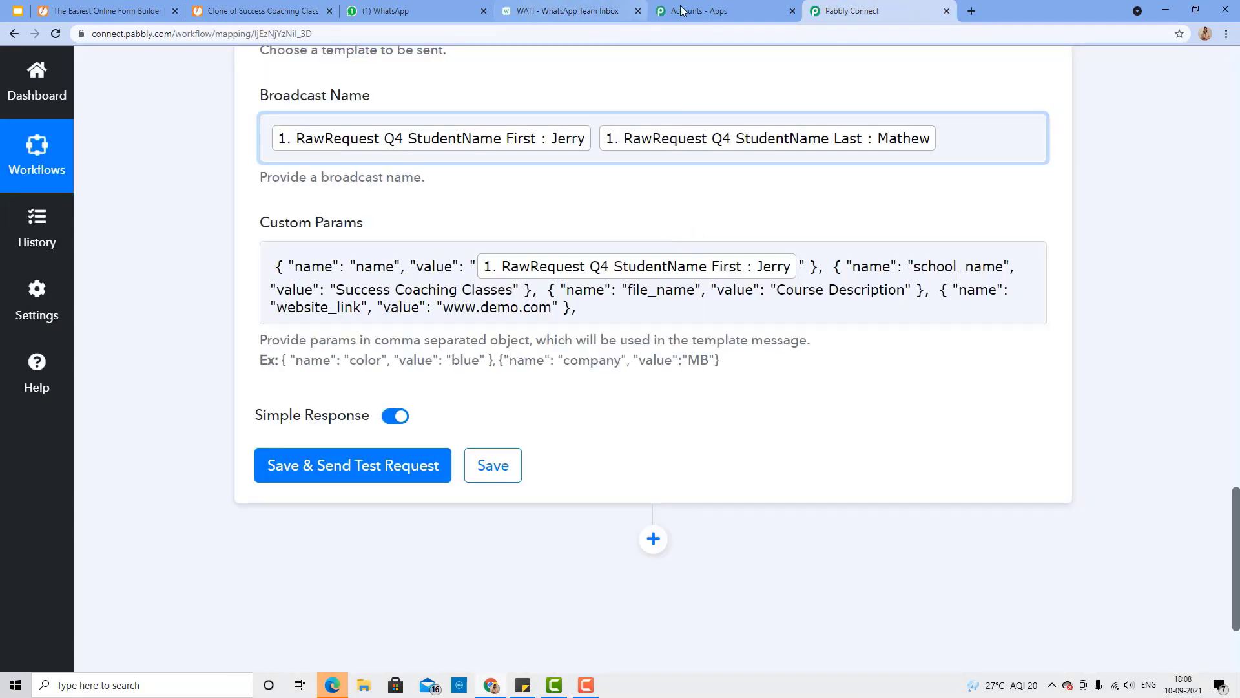
pyautogui.click(549, 9)
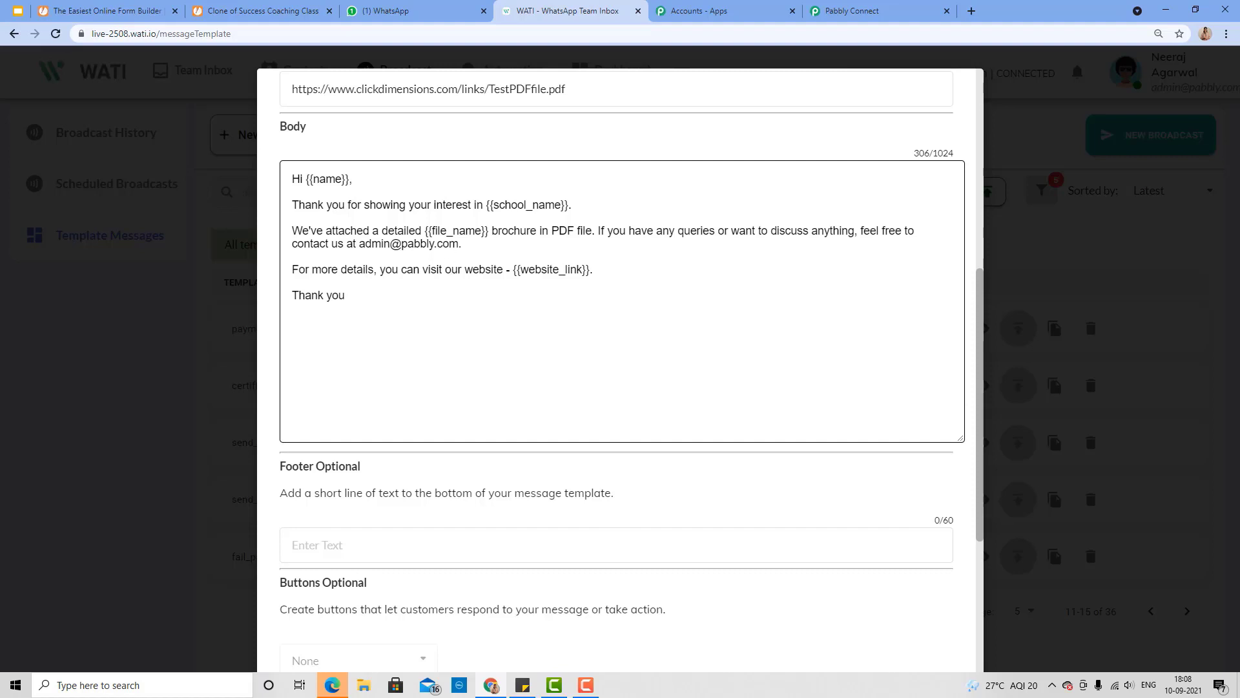
pyautogui.click(852, 11)
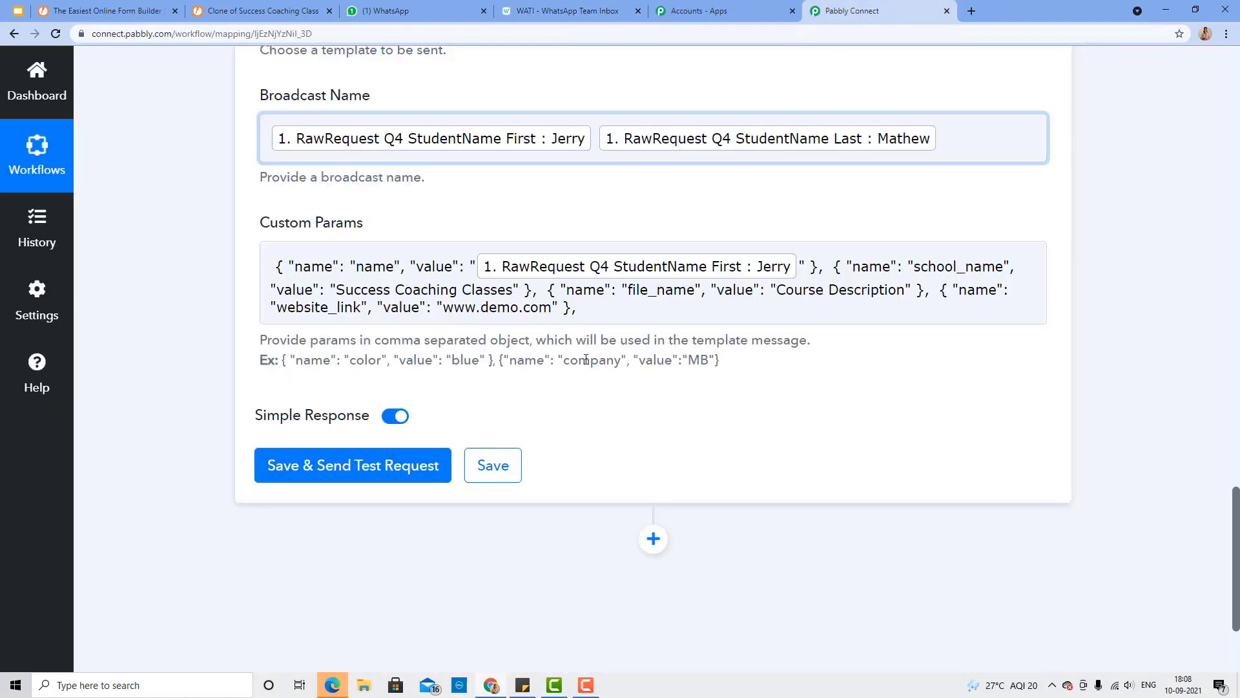
pyautogui.scroll(9, 586, 359)
pyautogui.scroll(-5, 640, 368)
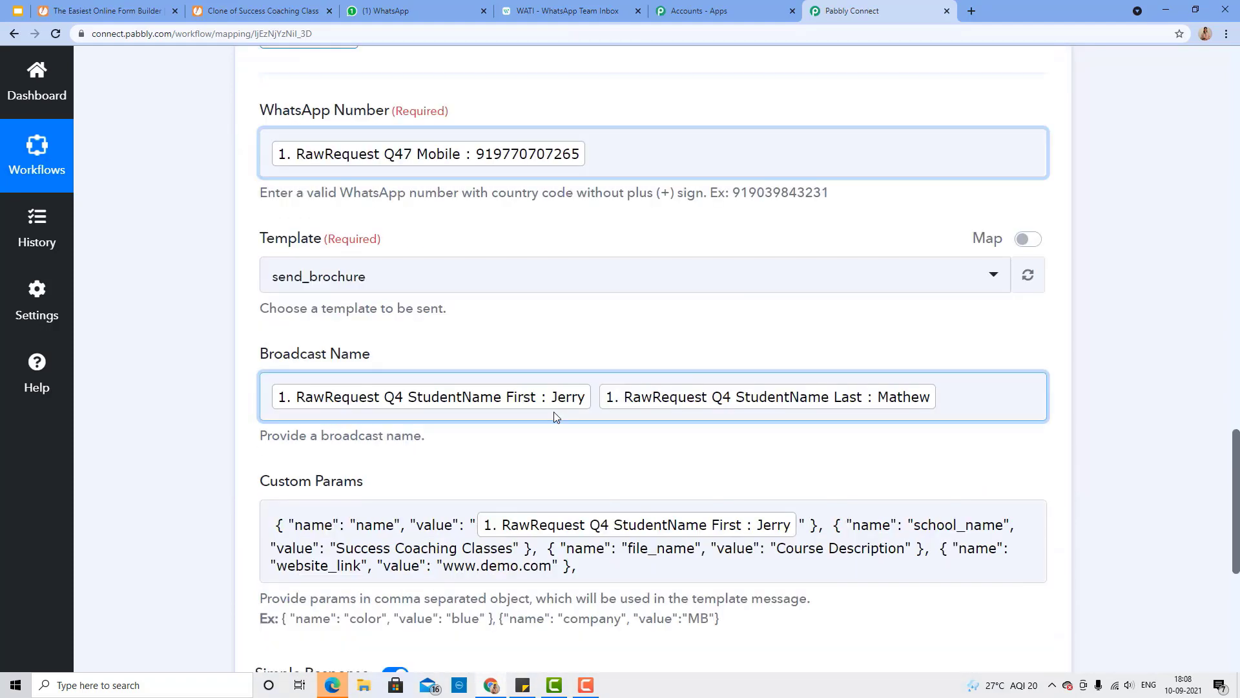
pyautogui.scroll(-5, 553, 416)
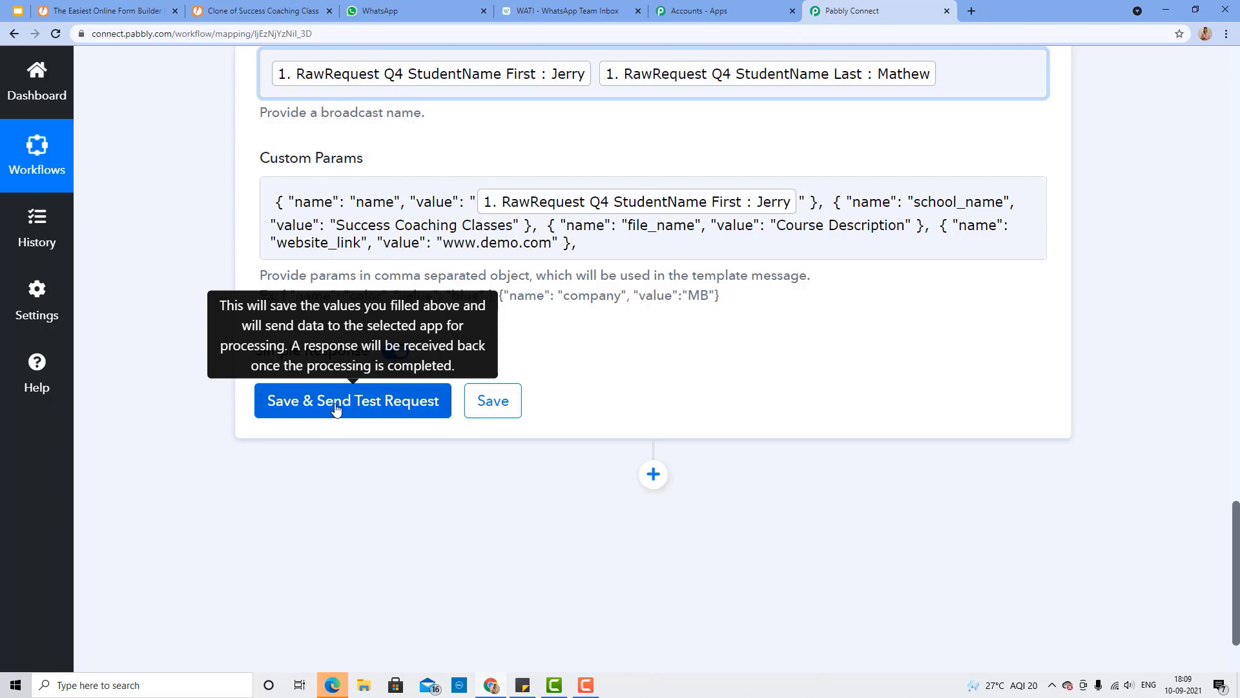
pyautogui.scroll(6, 415, 351)
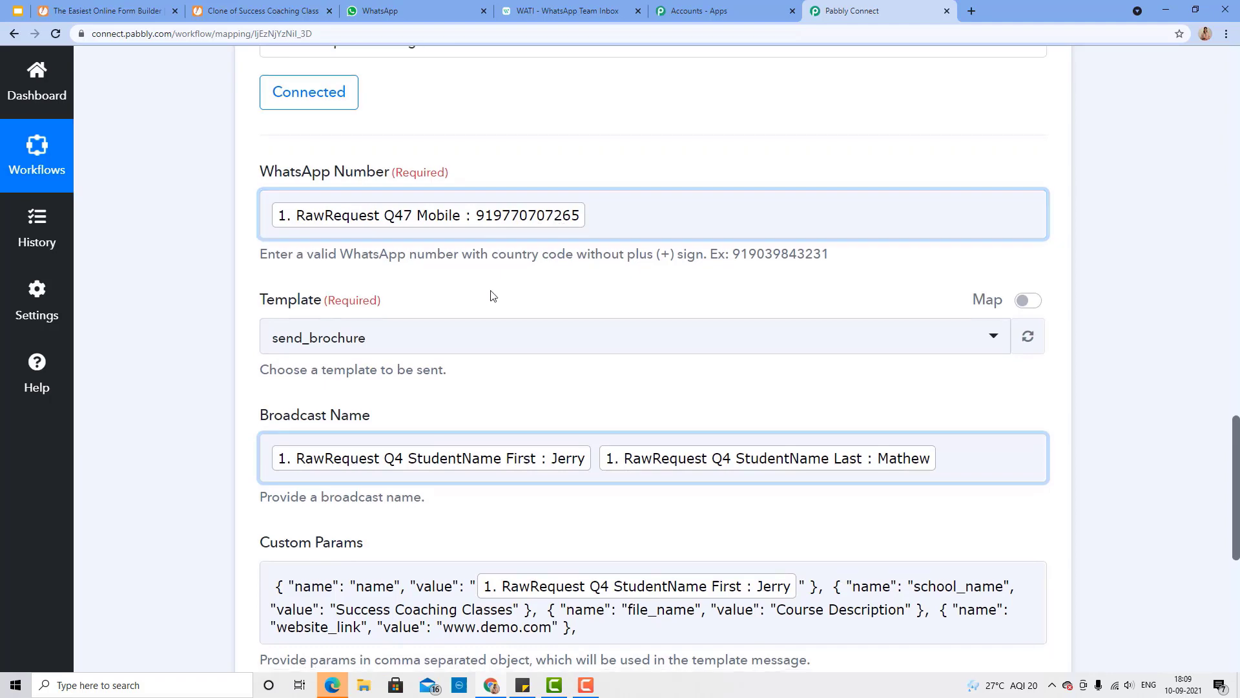
# Save the WATI action with a test request and check the delivered brochure message in WhatsApp.
pyautogui.scroll(-7, 420, 387)
pyautogui.click(310, 341)
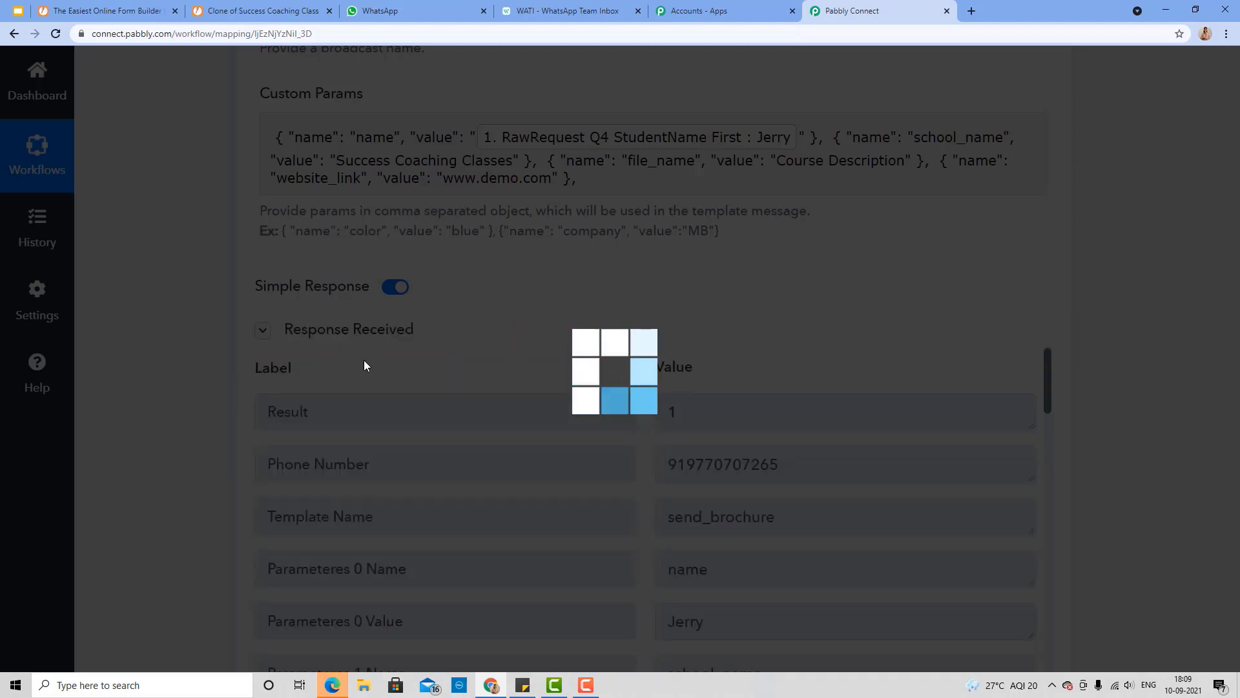
pyautogui.scroll(-2, 355, 420)
pyautogui.scroll(2, 351, 465)
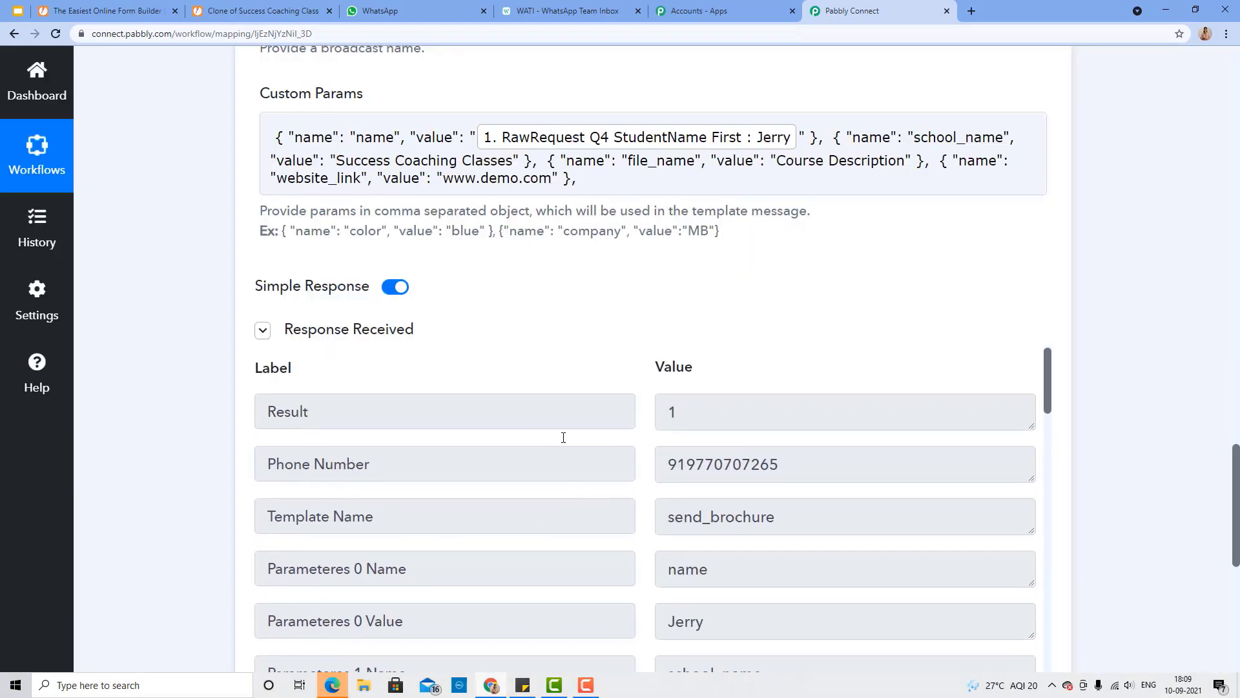
pyautogui.hotkey('ctrl', '3')
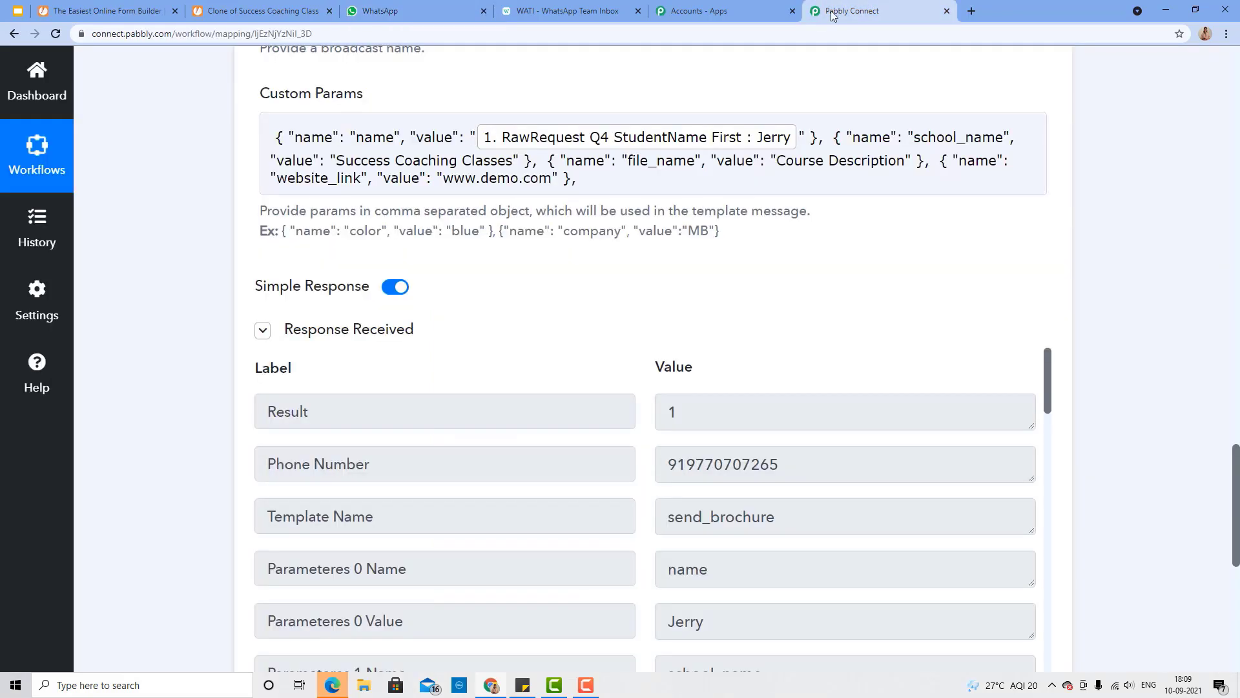
pyautogui.click(839, 10)
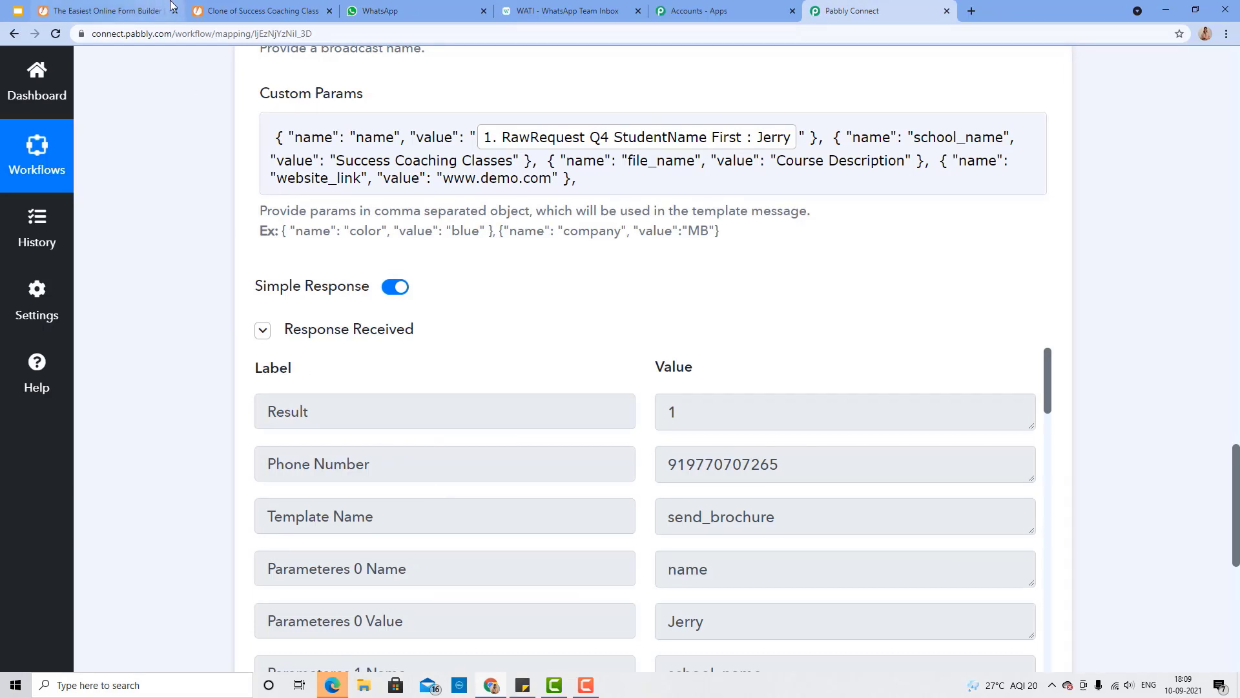
# Switch to the Success Coaching Class form in JotForm and fill in another student's name, email, mobile number and address from the saved autofill entries.
pyautogui.click(219, 4)
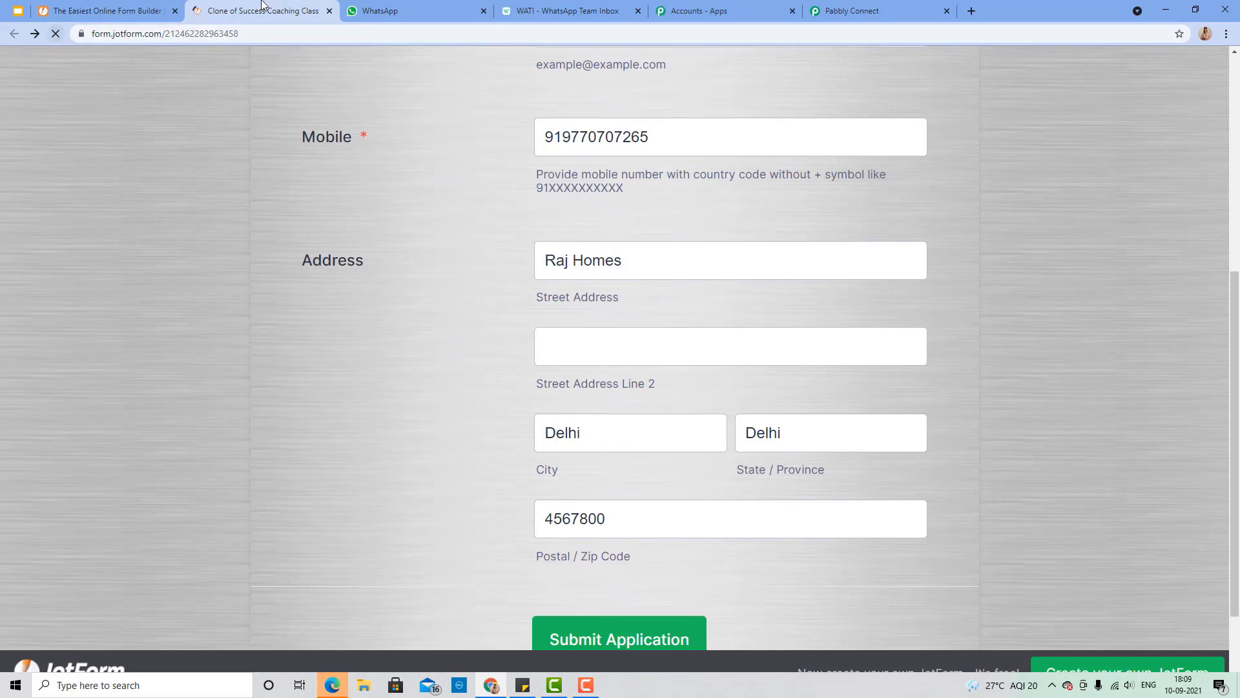
pyautogui.click(374, 7)
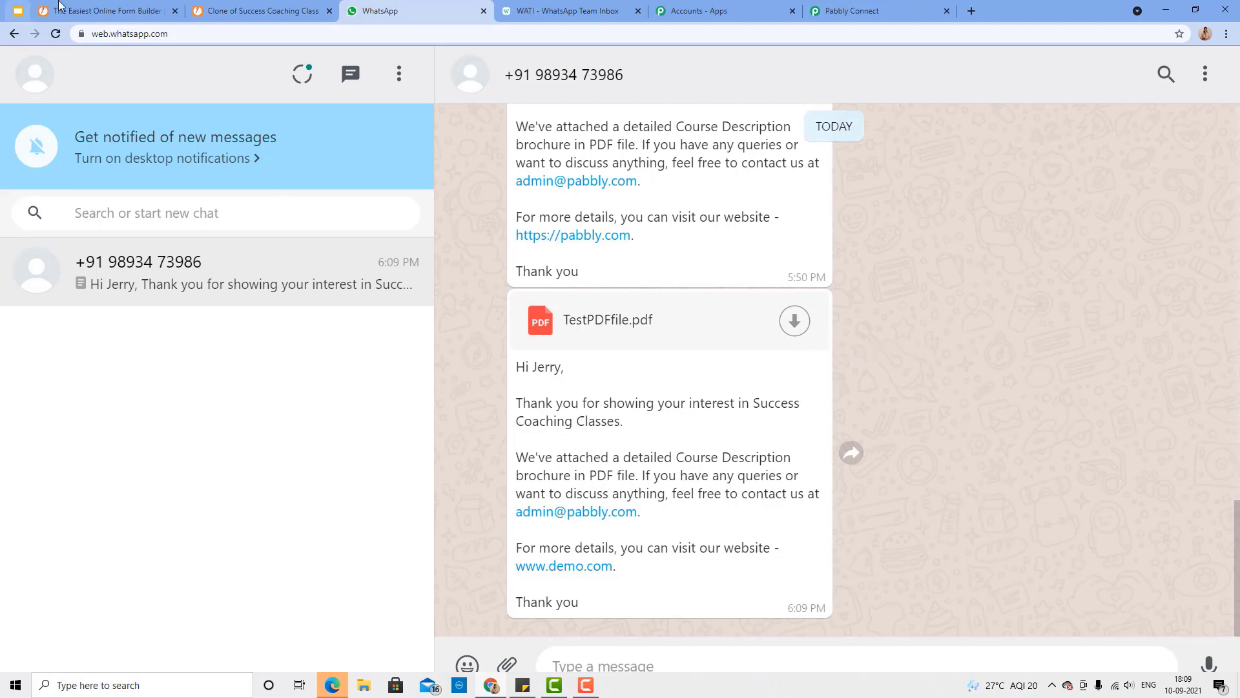
pyautogui.click(262, 11)
pyautogui.click(582, 152)
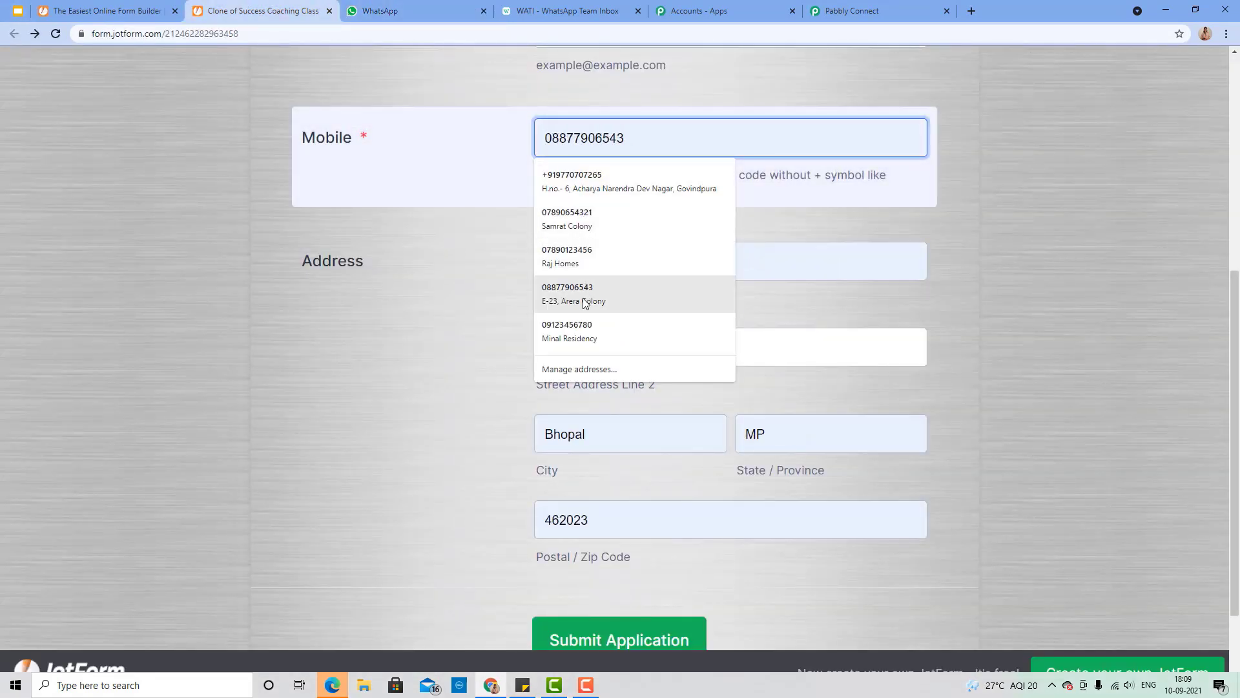
pyautogui.click(505, 260)
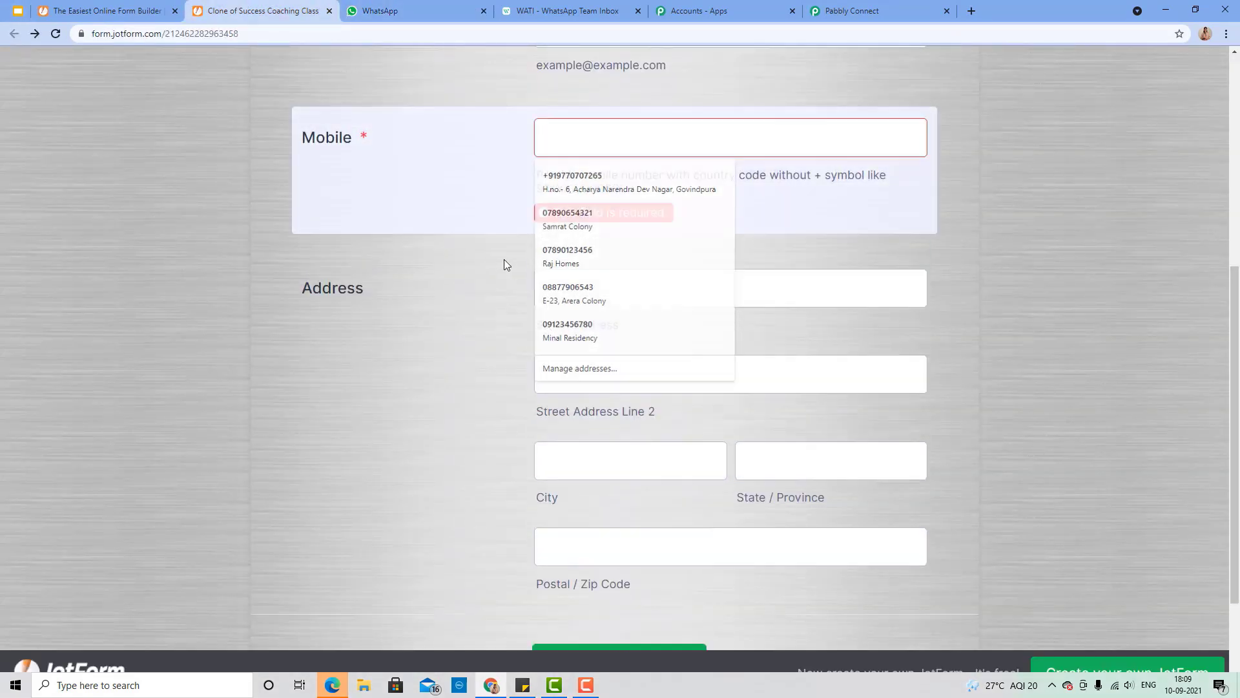
pyautogui.scroll(5, 591, 221)
pyautogui.click(592, 242)
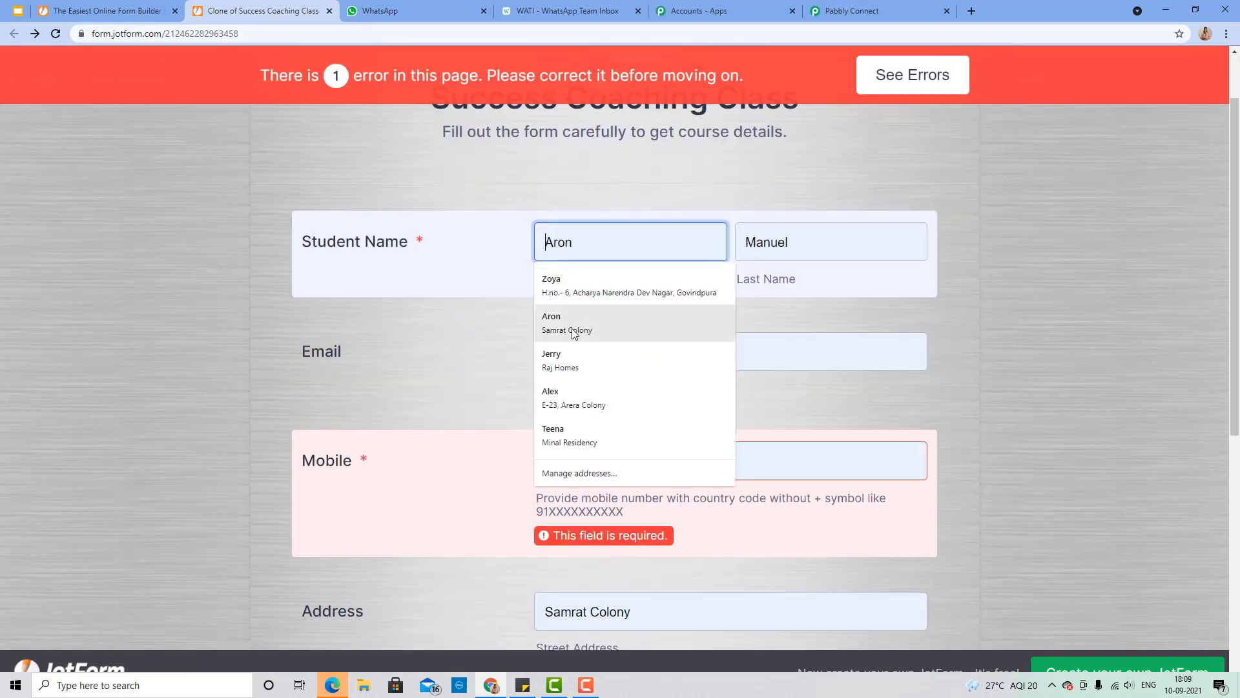
pyautogui.click(568, 429)
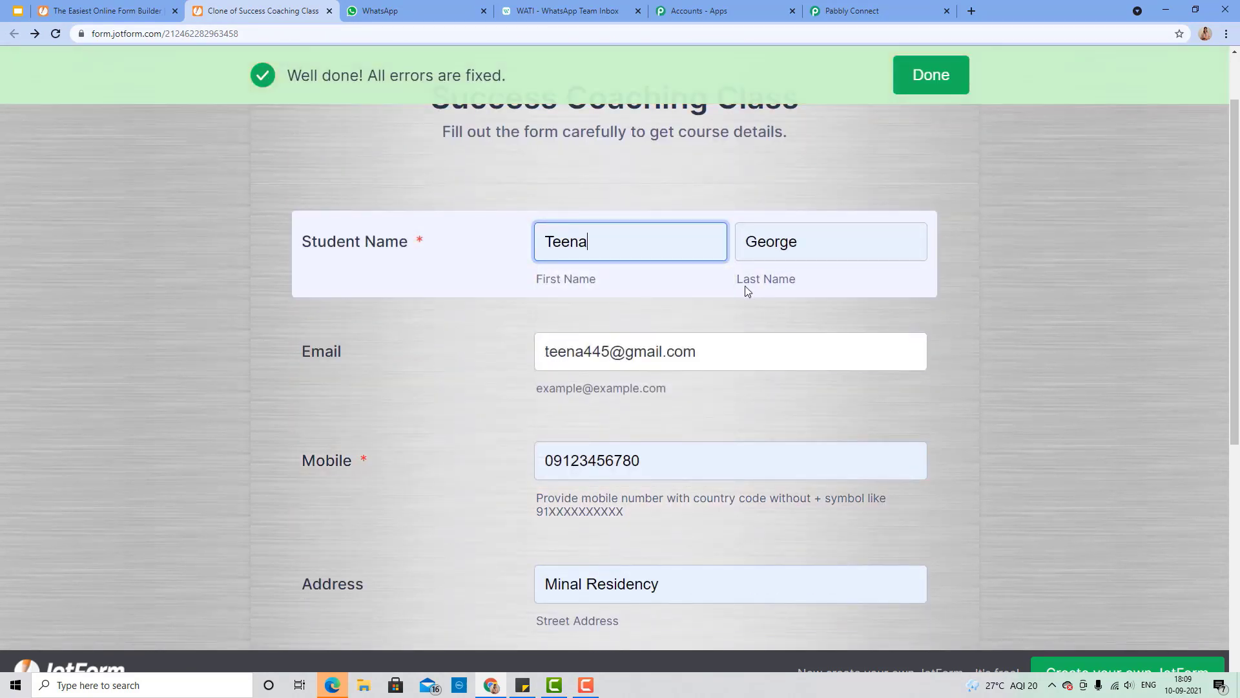
# Replace the student's mobile number with one that includes the country code and no plus sign, and submit the application.
pyautogui.scroll(-1, 614, 355)
pyautogui.click(581, 288)
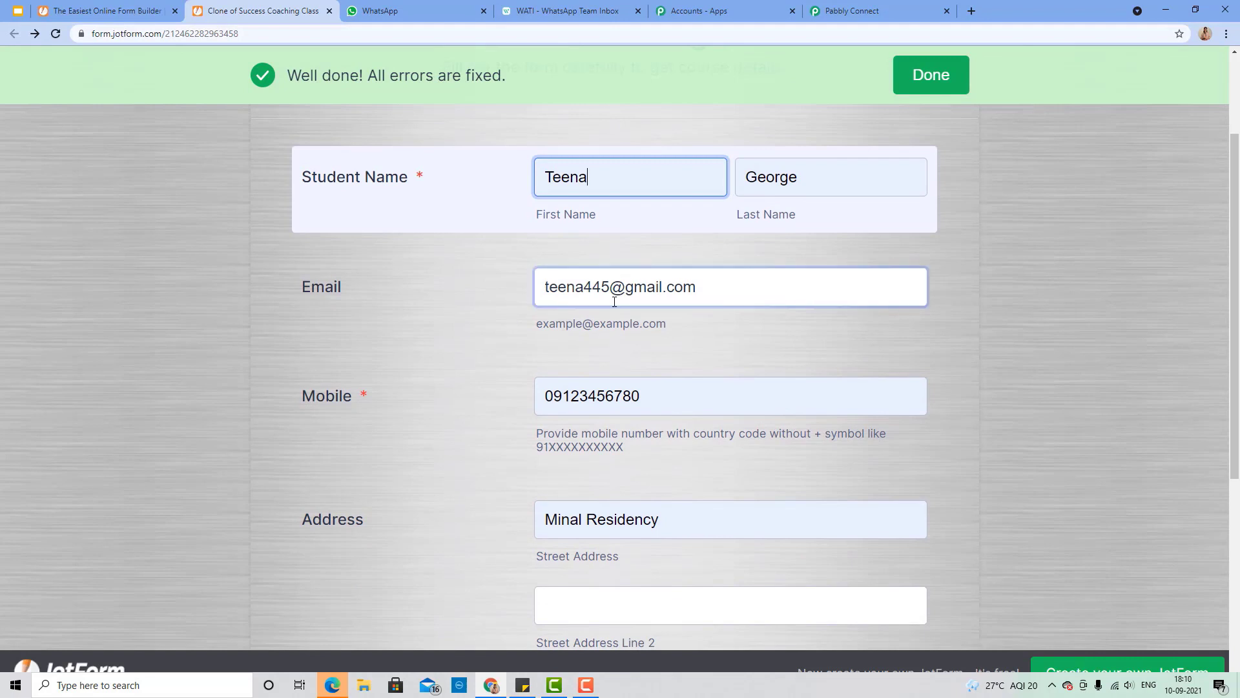
pyautogui.scroll(-1, 631, 277)
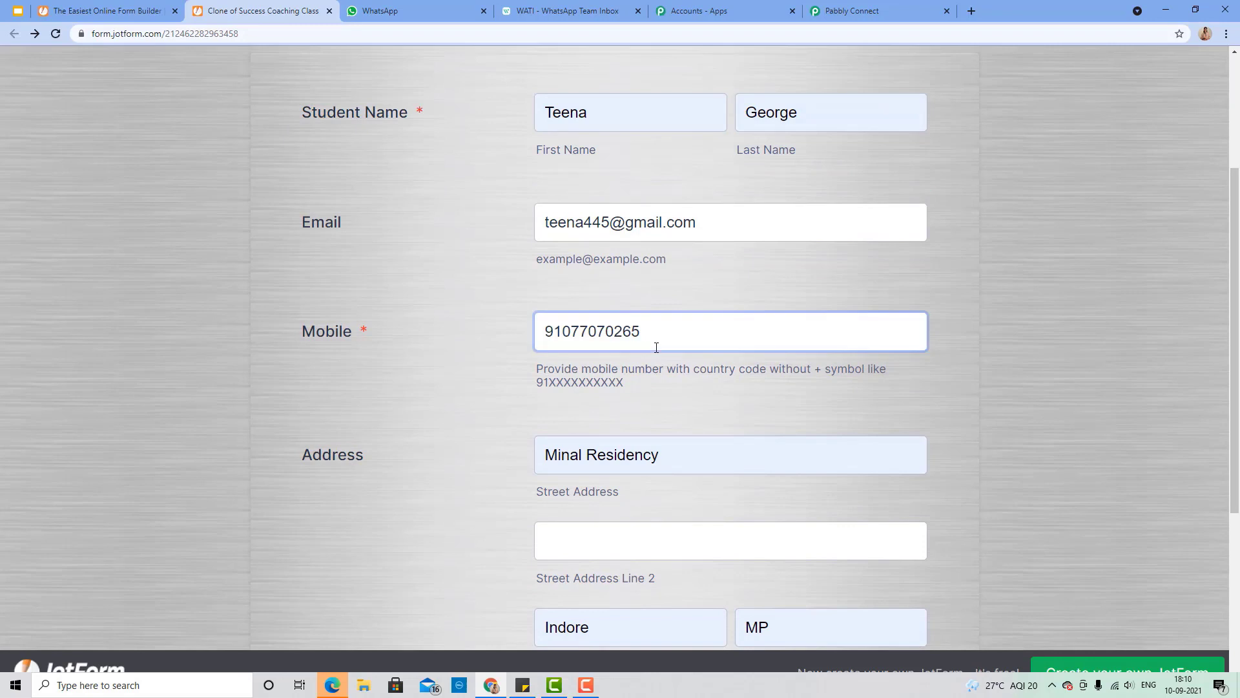
pyautogui.scroll(-5, 652, 319)
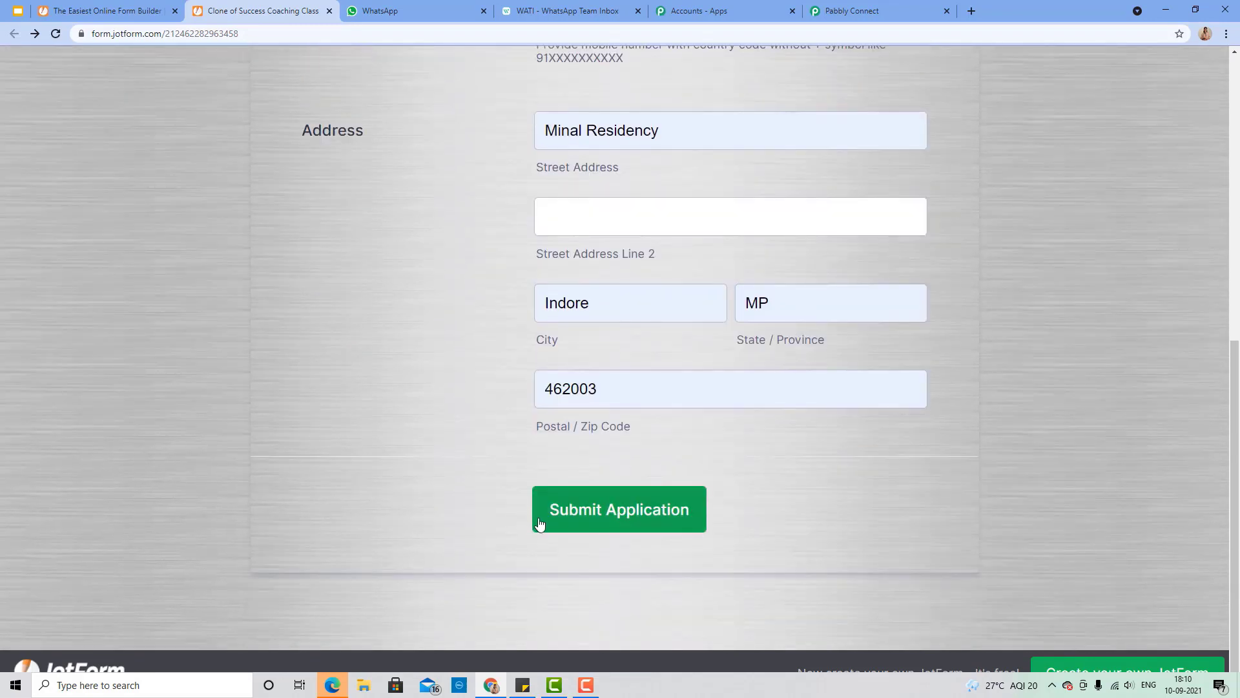
pyautogui.click(540, 522)
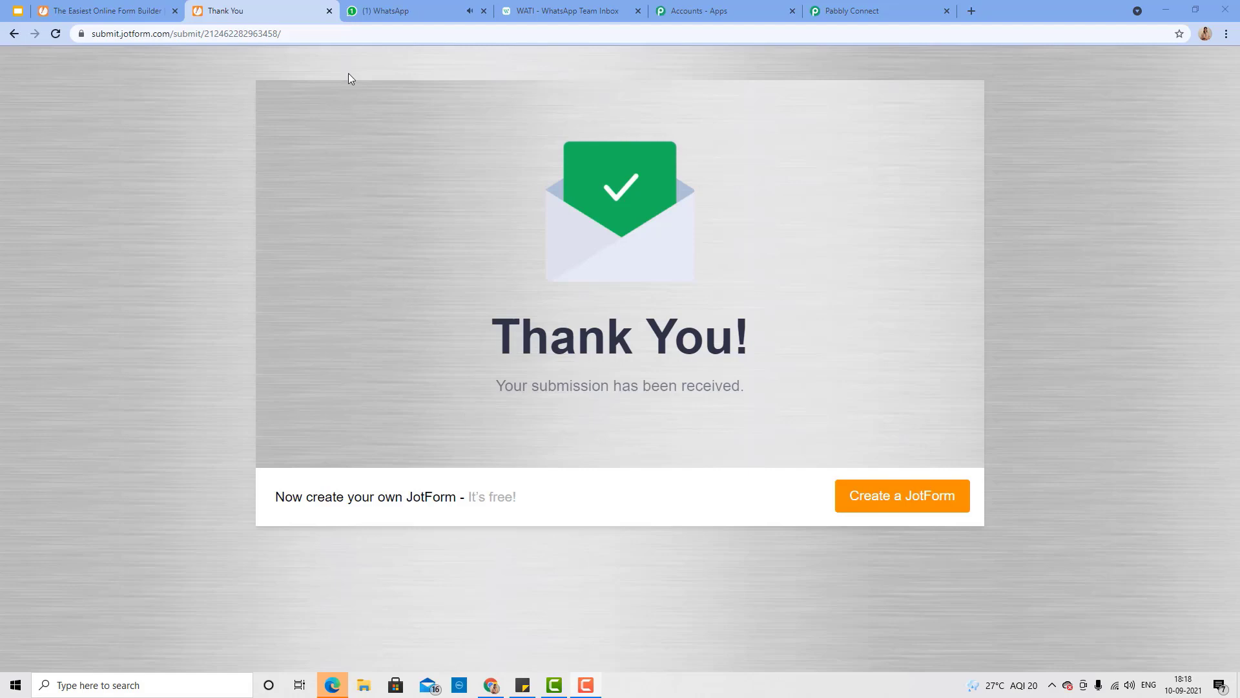
# Switch to WhatsApp and compare the newly delivered brochure message with the earlier messages in the chat.
pyautogui.click(387, 11)
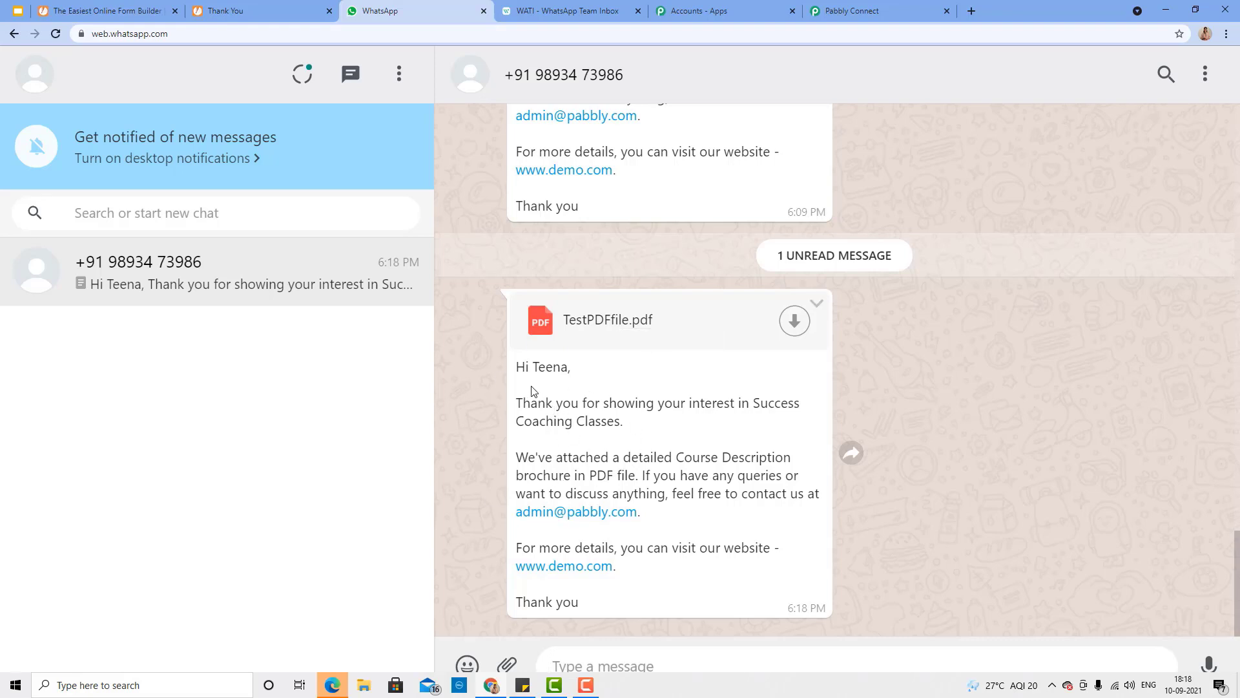
pyautogui.scroll(1, 533, 391)
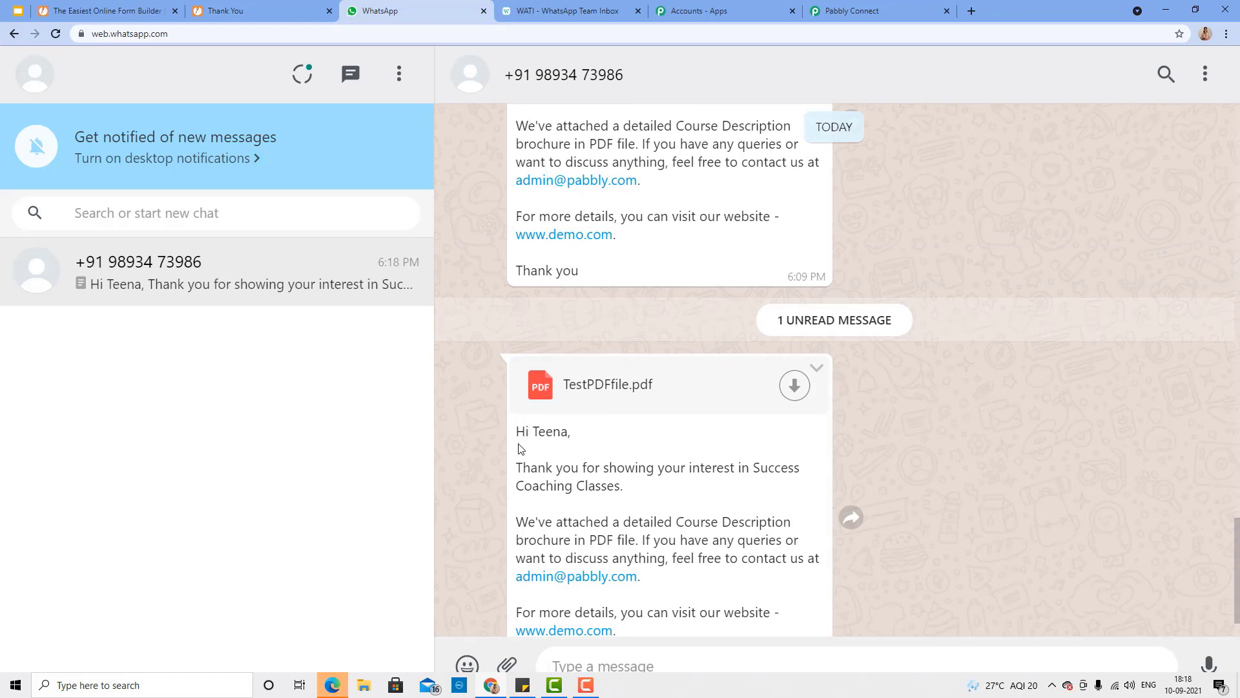
pyautogui.scroll(3, 540, 374)
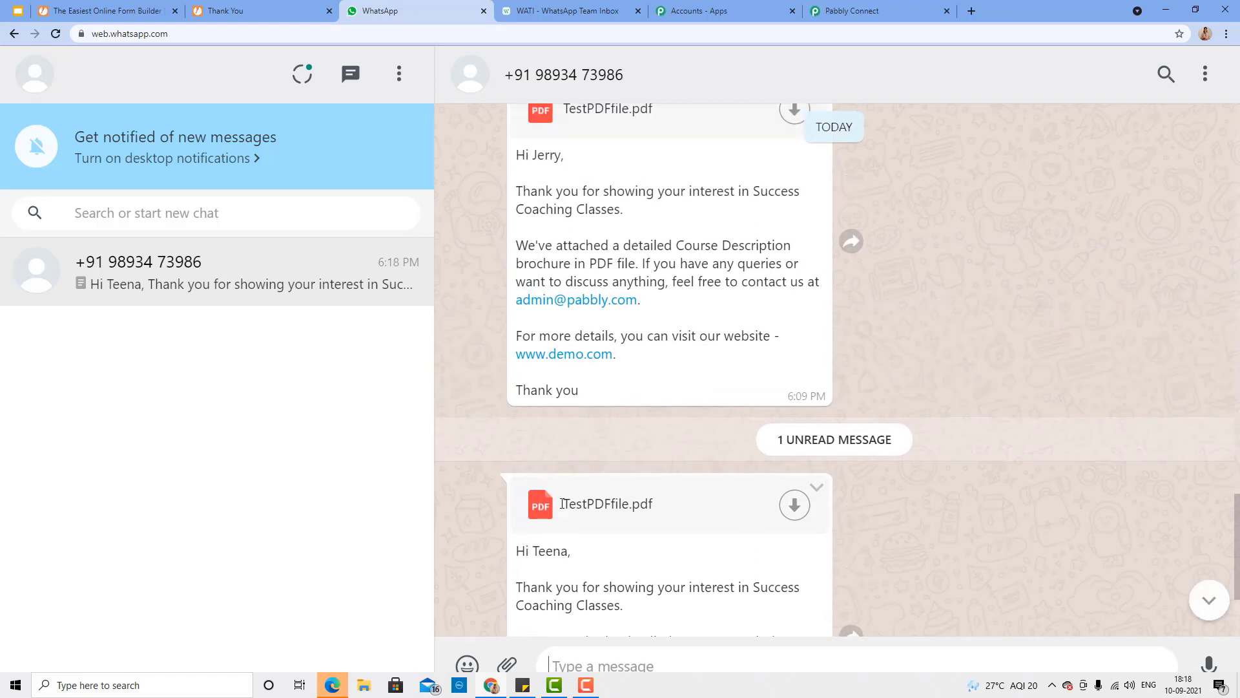
pyautogui.scroll(1, 540, 374)
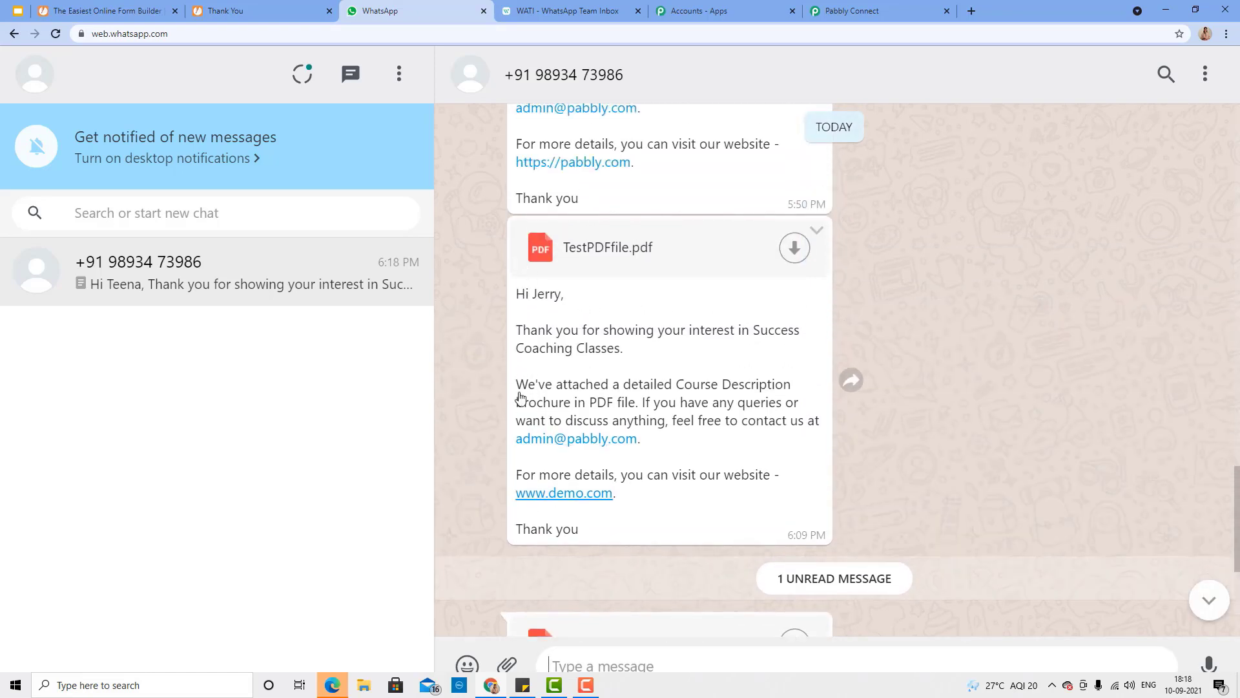
pyautogui.scroll(2, 520, 388)
pyautogui.scroll(-4, 549, 362)
pyautogui.scroll(-3, 557, 420)
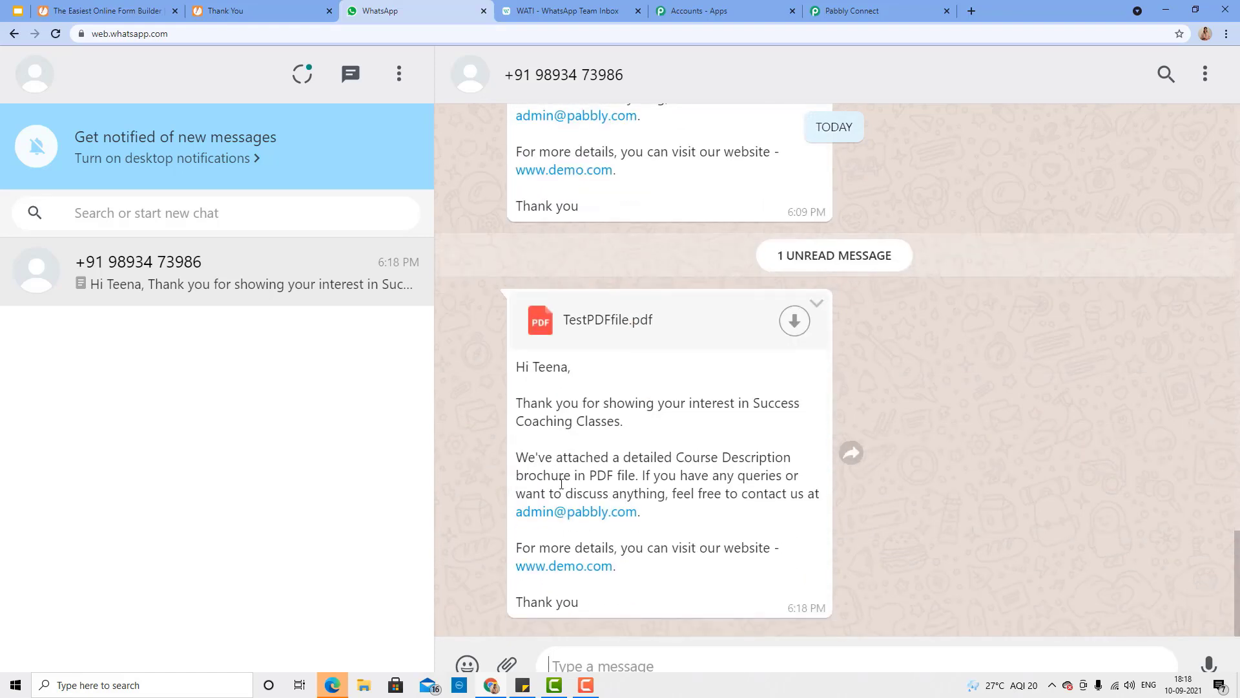
# Return to the JotForm to WhatsApp workflow in Pabbly Connect and review the JotForm trigger's webhook URL and received response.
pyautogui.click(891, 8)
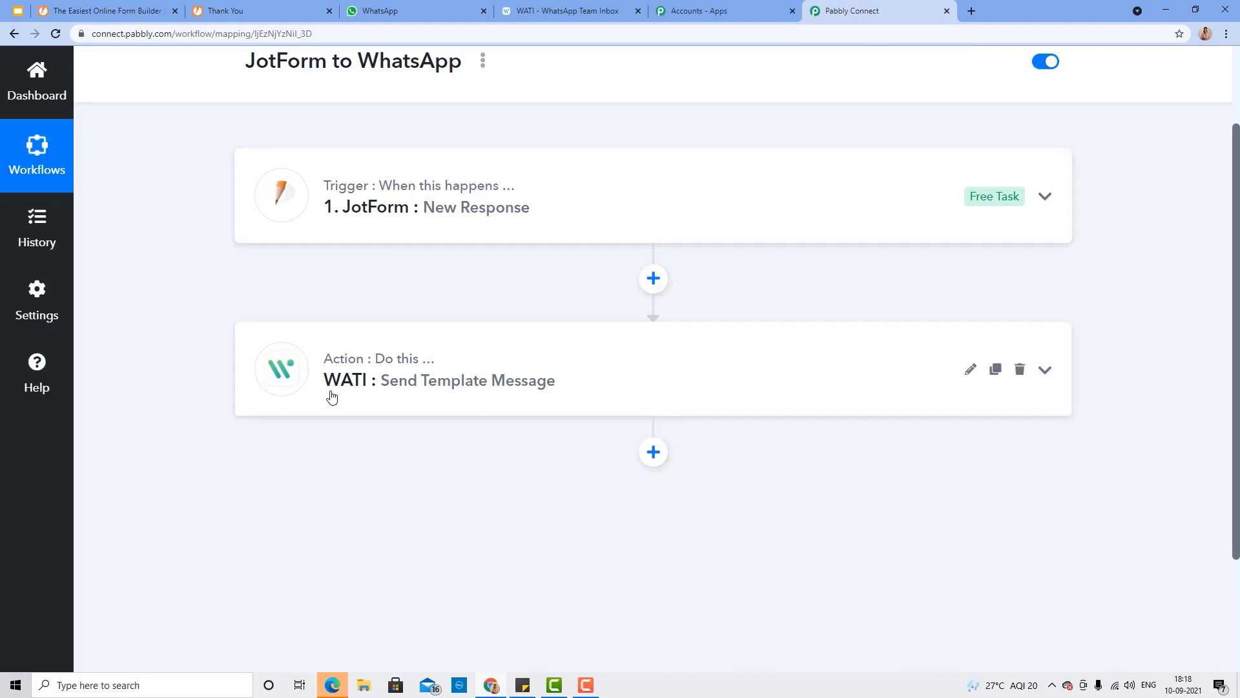
pyautogui.click(420, 208)
pyautogui.scroll(-3, 687, 355)
pyautogui.scroll(2, 1116, 185)
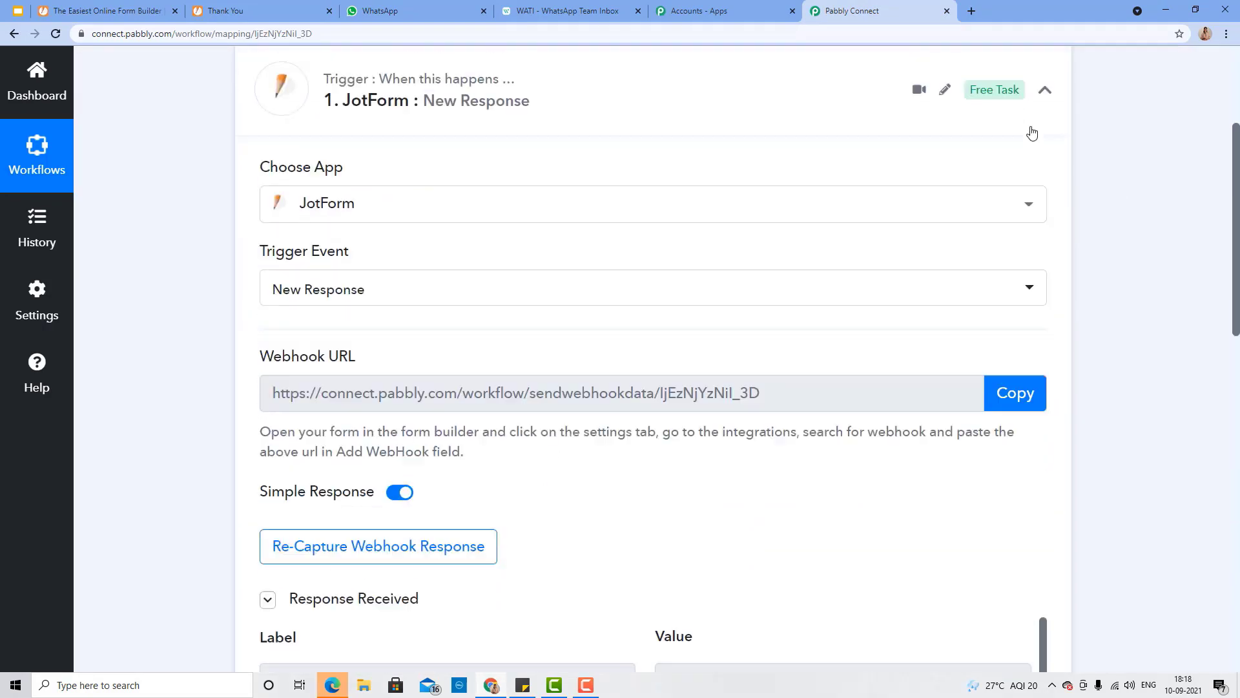
pyautogui.click(1044, 132)
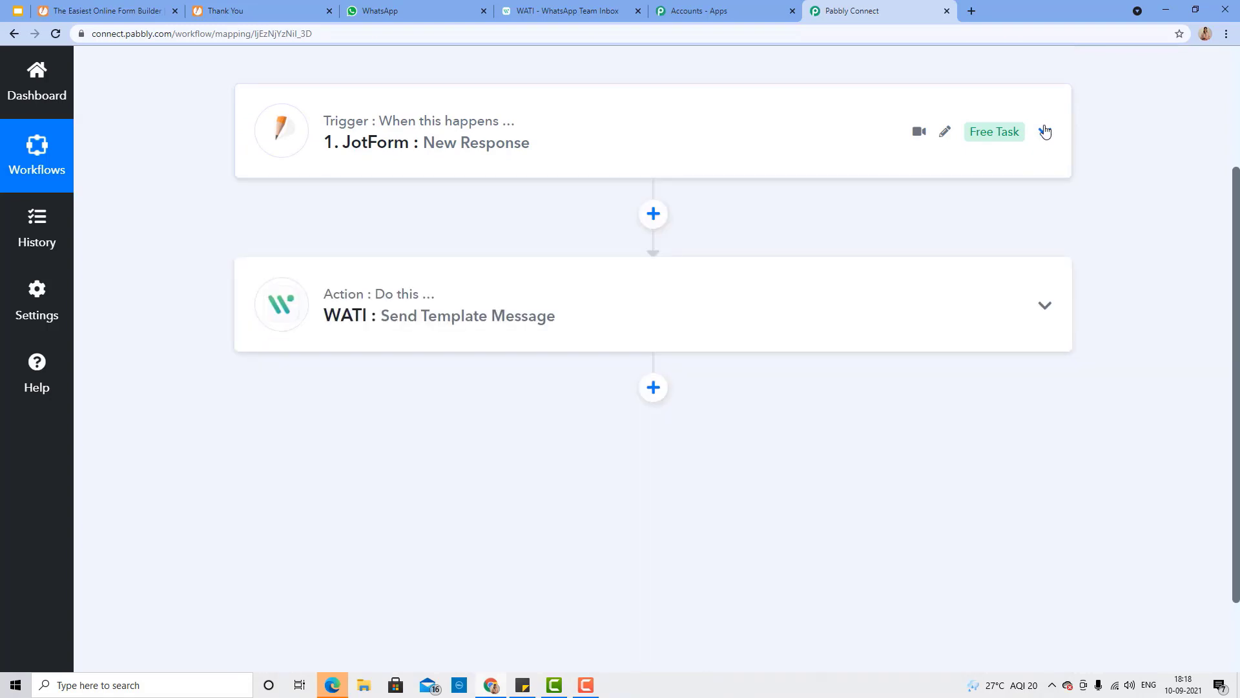
pyautogui.click(394, 137)
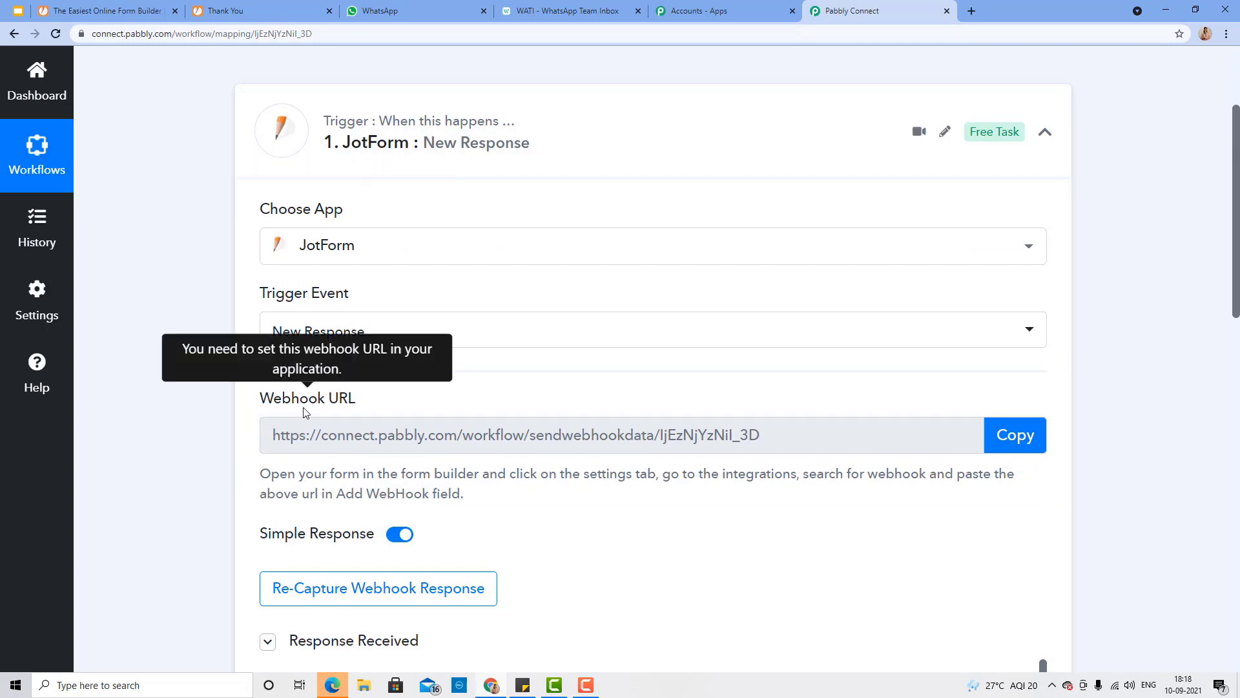
pyautogui.scroll(-7, 379, 417)
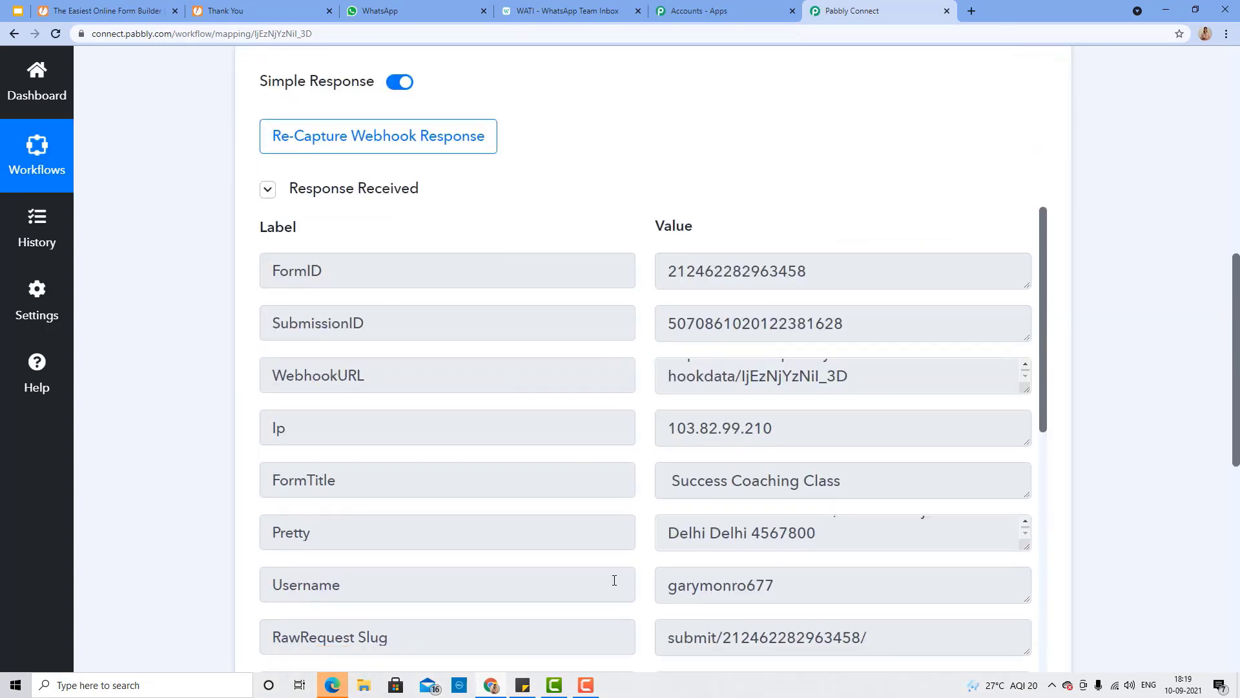
pyautogui.scroll(-1, 692, 486)
pyautogui.scroll(-8, 692, 485)
pyautogui.scroll(-8, 517, 366)
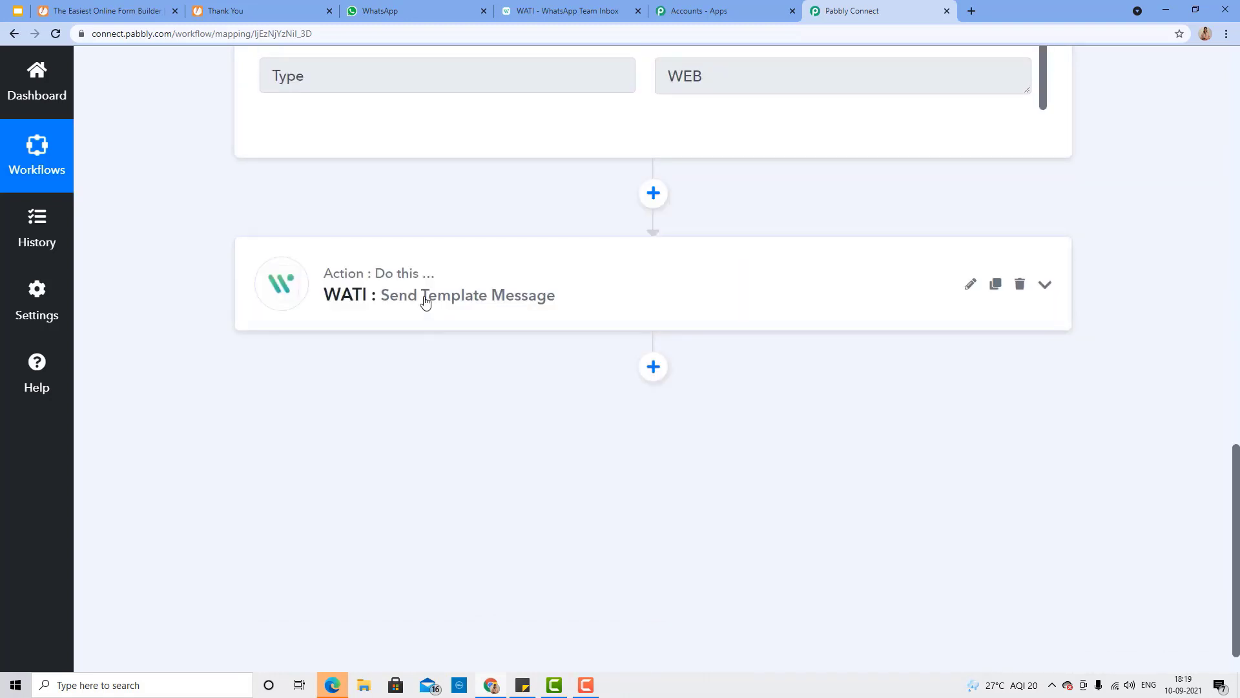
# Review the WATI action's mapped WhatsApp number, template and broadcast name, and collapse both workflow steps.
pyautogui.click(425, 302)
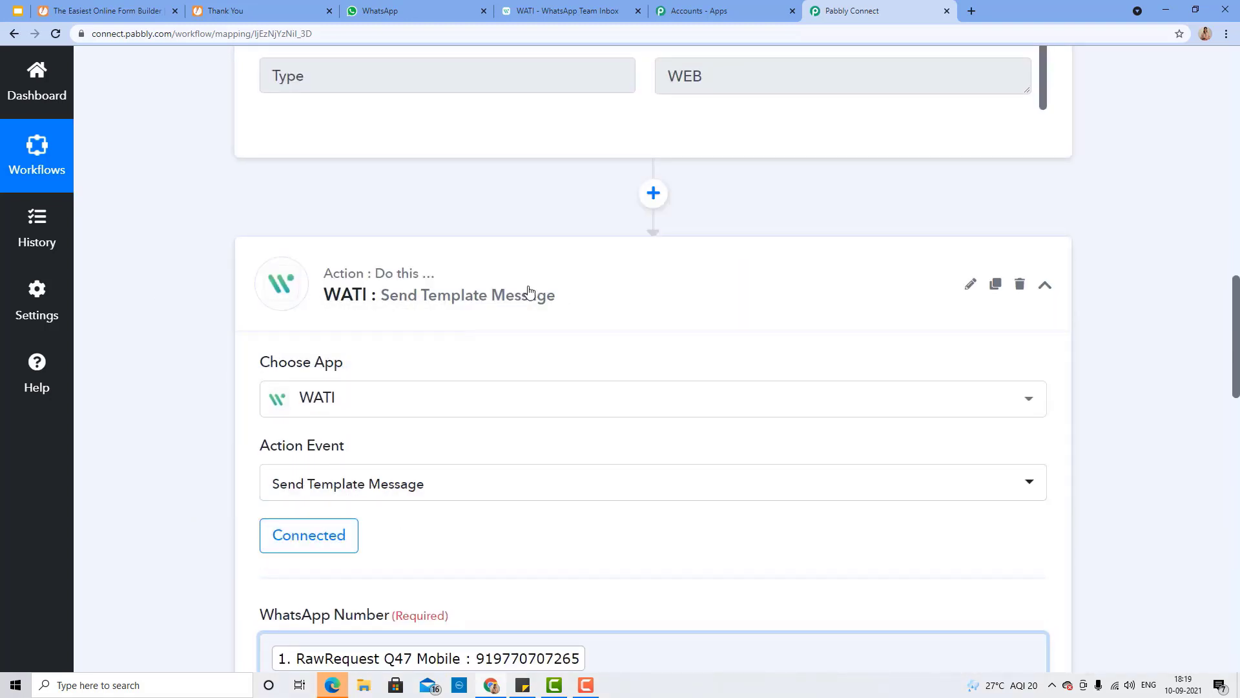
pyautogui.scroll(-5, 528, 292)
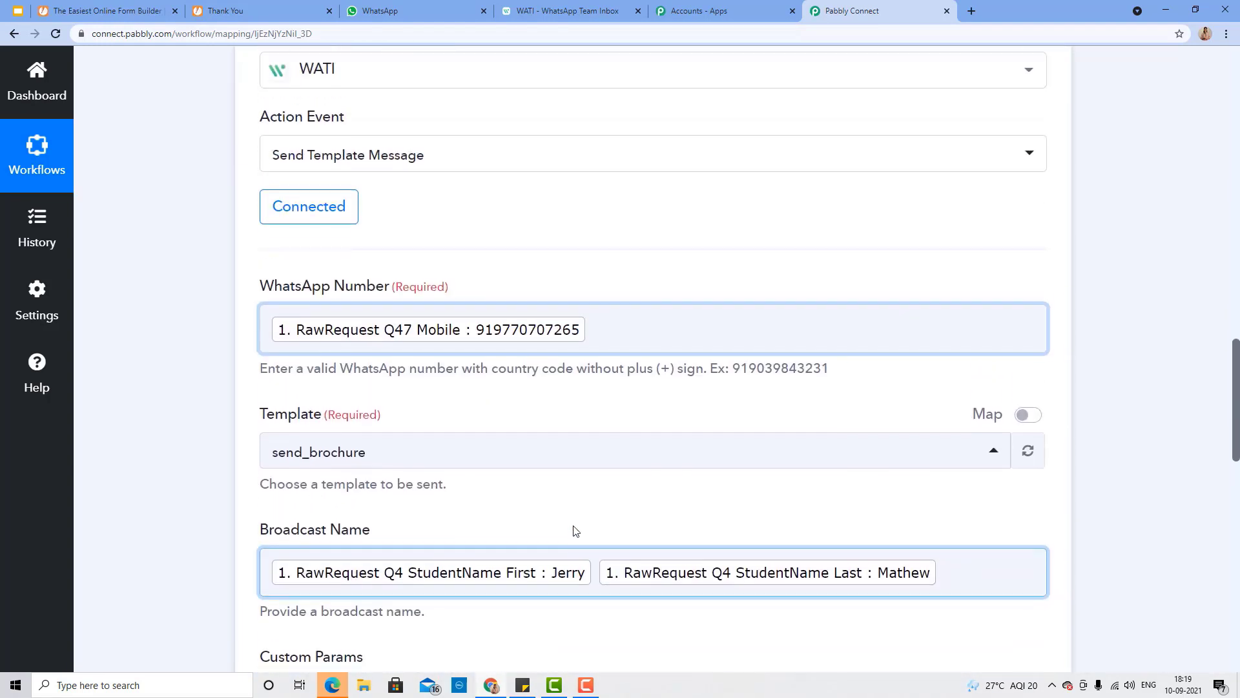
pyautogui.scroll(3, 576, 531)
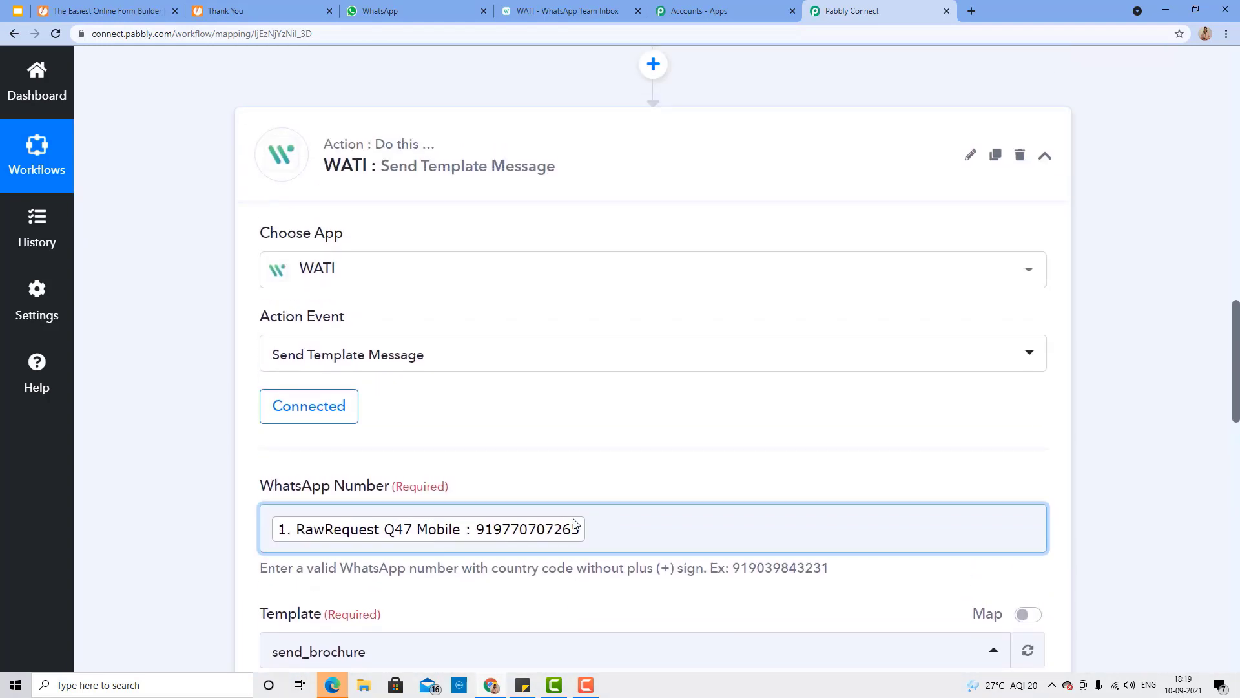
pyautogui.scroll(2, 969, 343)
pyautogui.click(1045, 285)
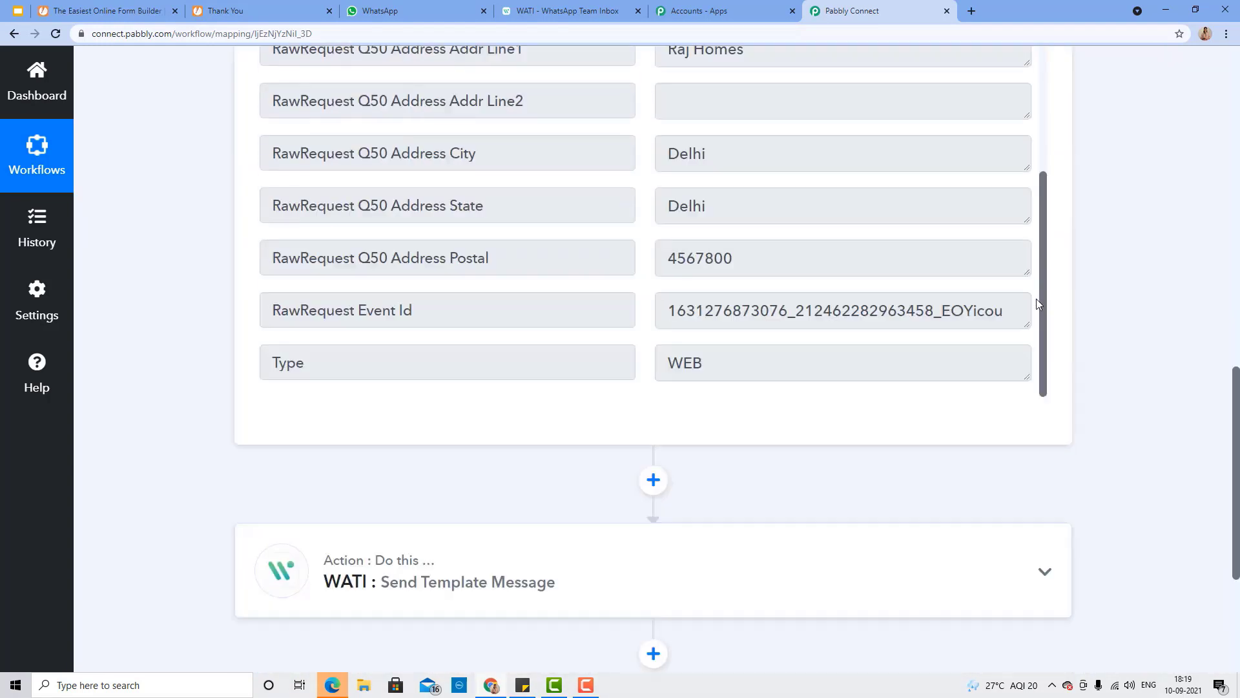
pyautogui.scroll(10, 1036, 299)
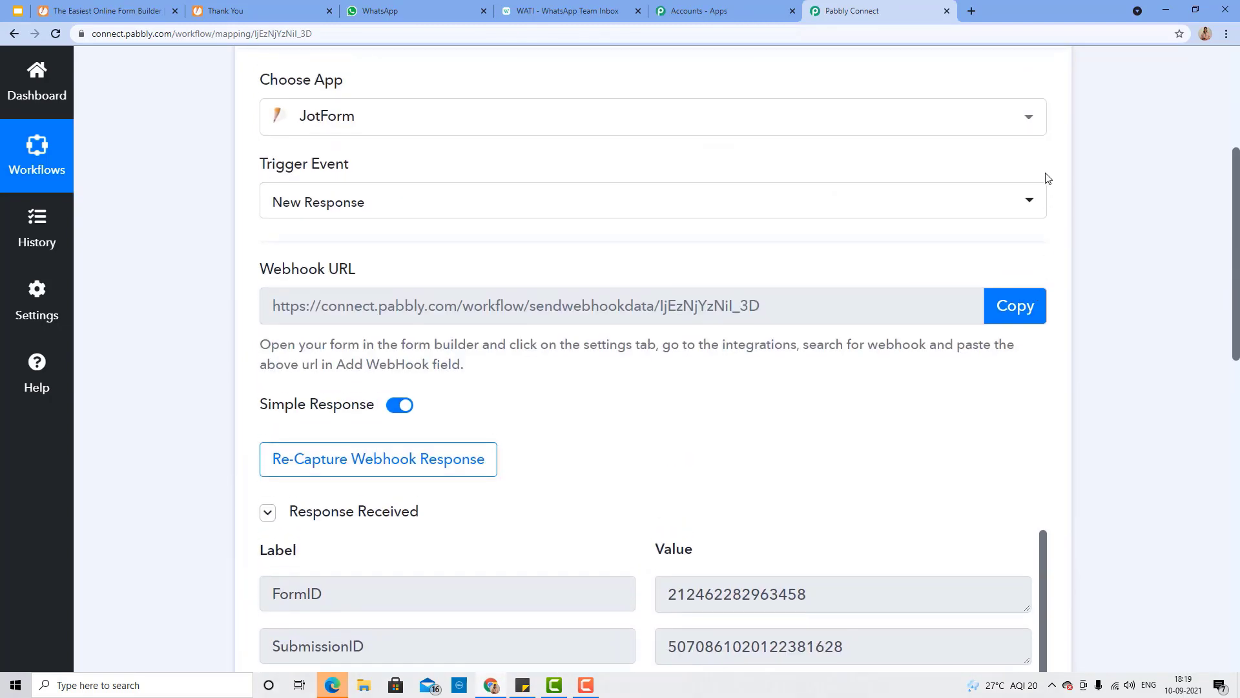
pyautogui.scroll(5, 1048, 177)
pyautogui.click(1046, 317)
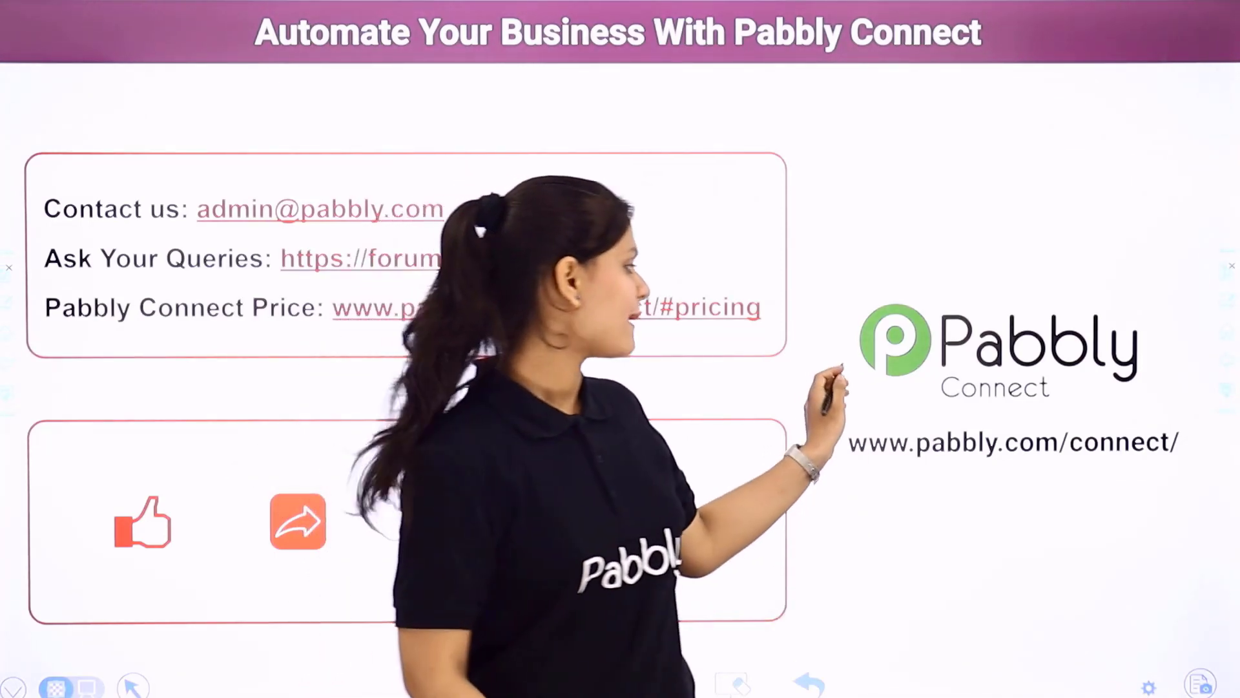
pyautogui.moveTo(845, 378); pyautogui.dragTo(899, 368)
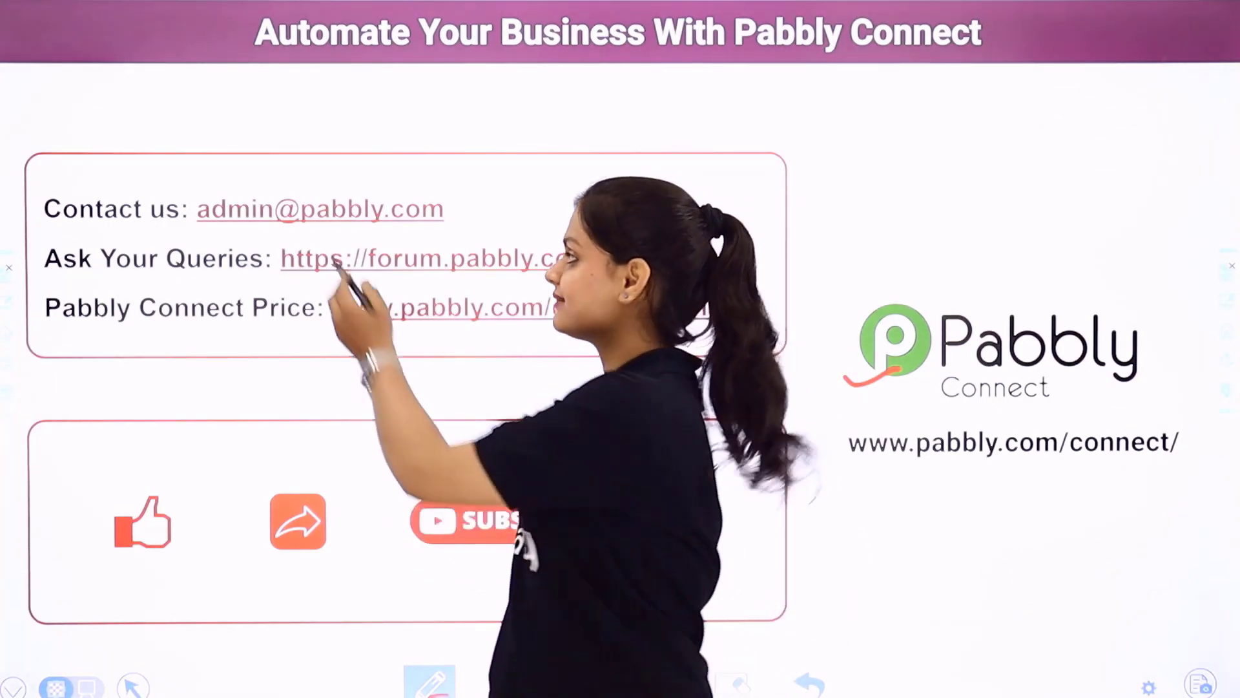
pyautogui.click(307, 228)
pyautogui.moveTo(383, 224); pyautogui.dragTo(471, 210)
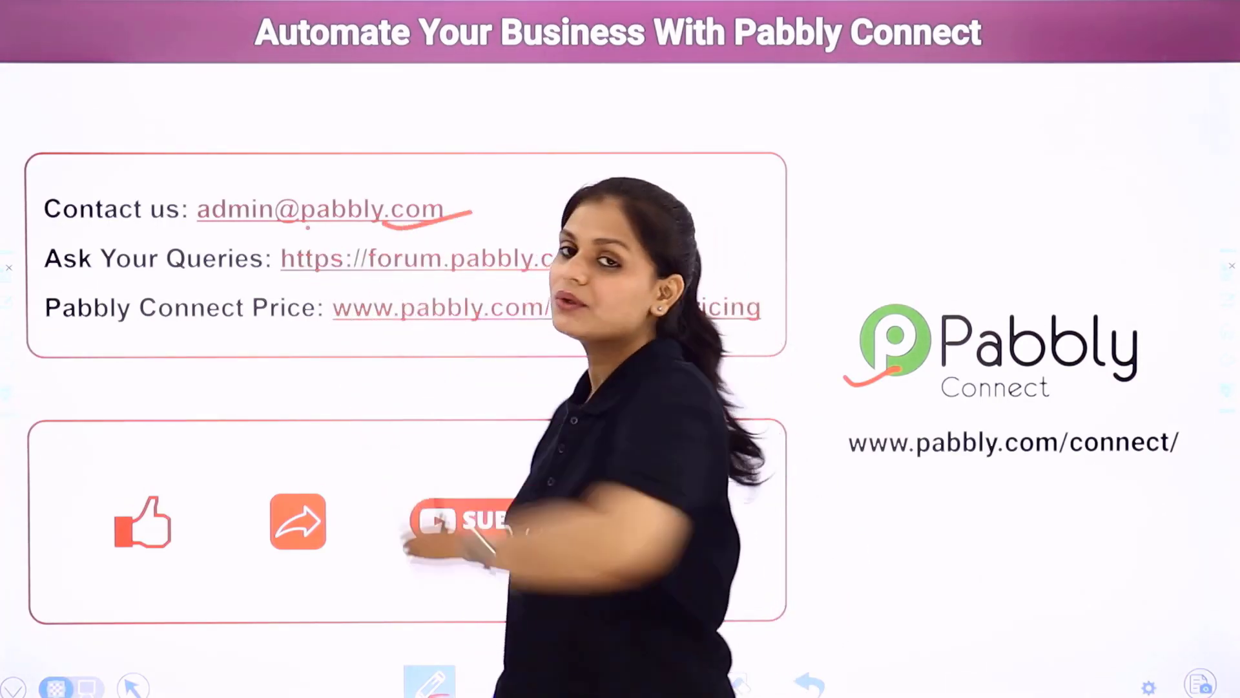